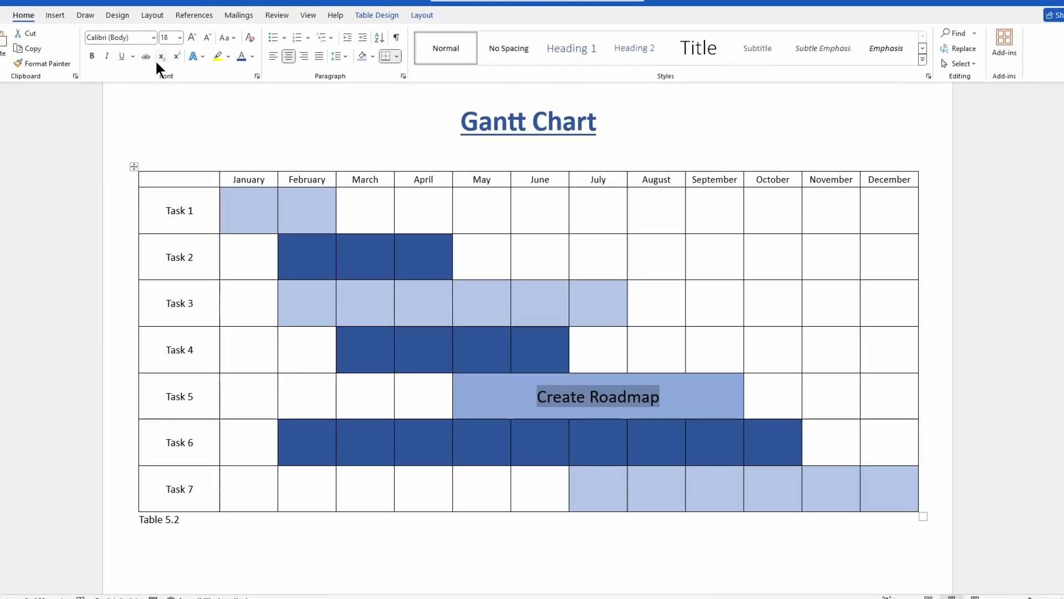
{"action": "left_click", "coordinate": [132, 65]}
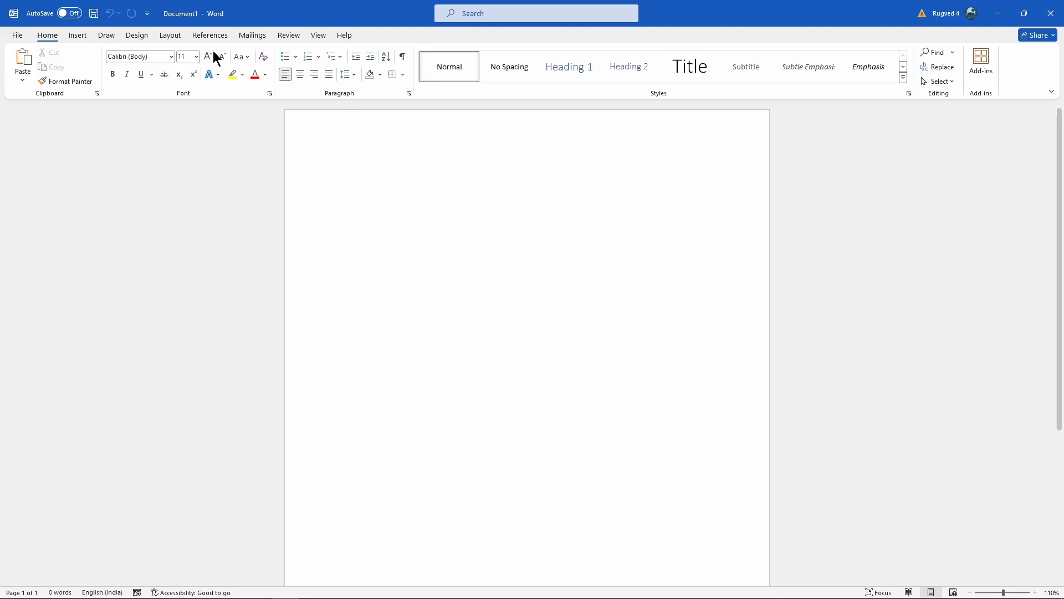
- Set the blank document's page orientation to Landscape
{"action": "left_click", "coordinate": [176, 35]}
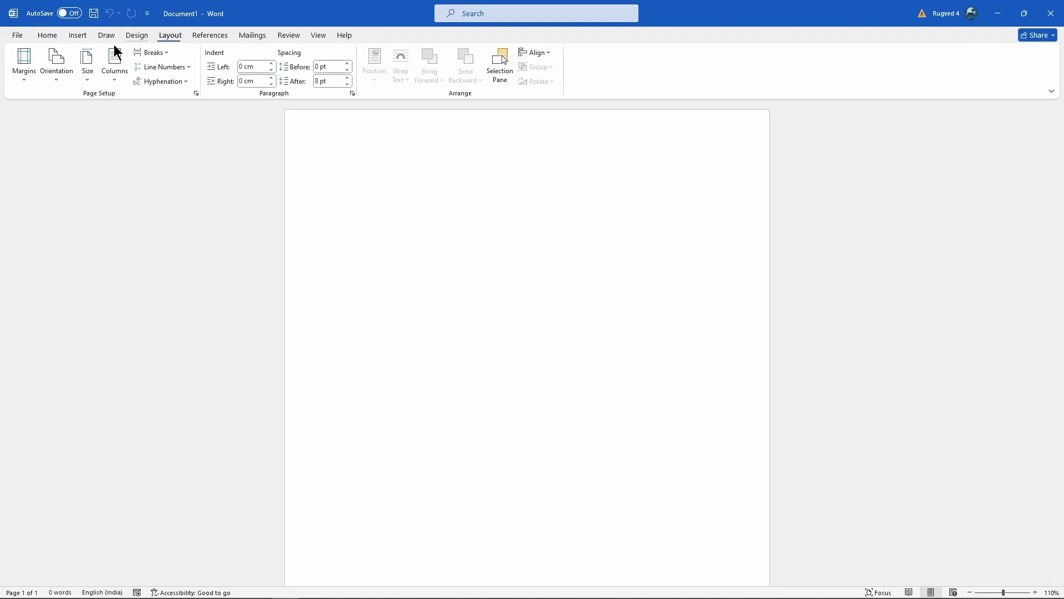
{"action": "left_click", "coordinate": [61, 73]}
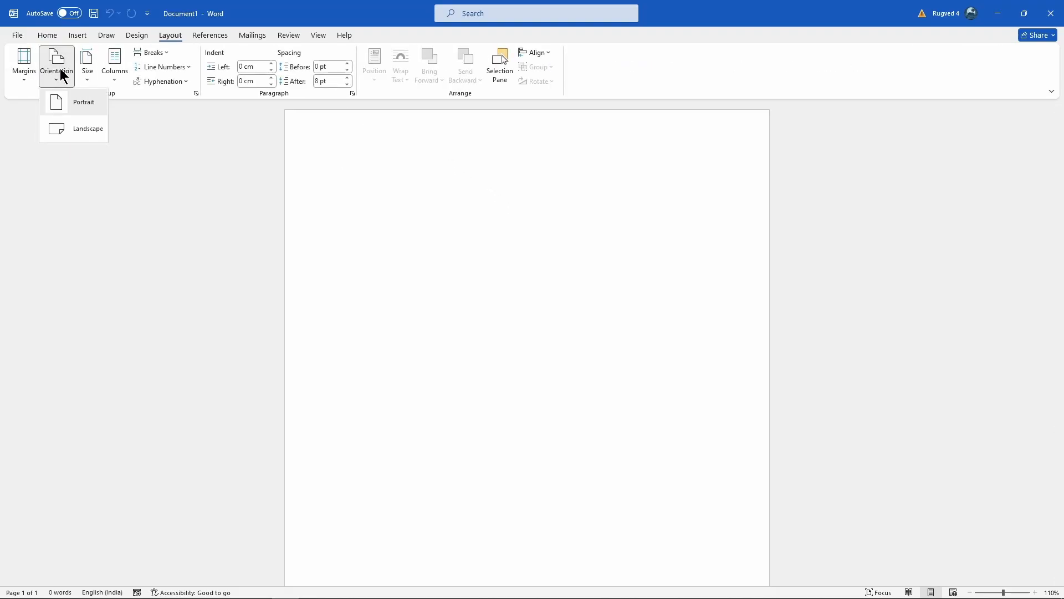
{"action": "left_click", "coordinate": [91, 133]}
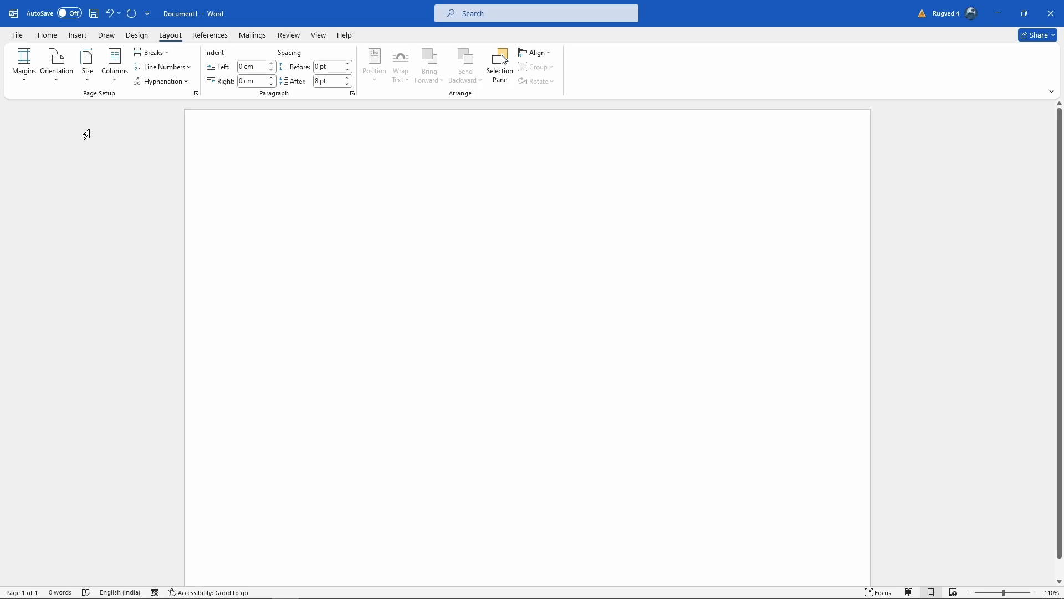
- Enter the title "Gantt Chart" on the first line of the page
{"action": "left_click", "coordinate": [57, 36]}
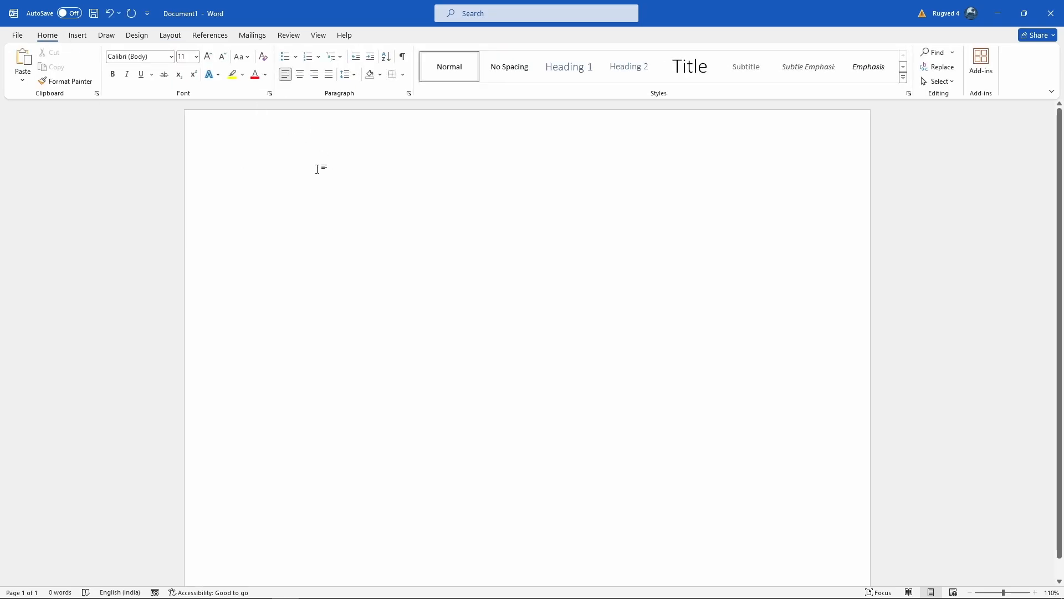
{"action": "type", "text": "Gantt"}
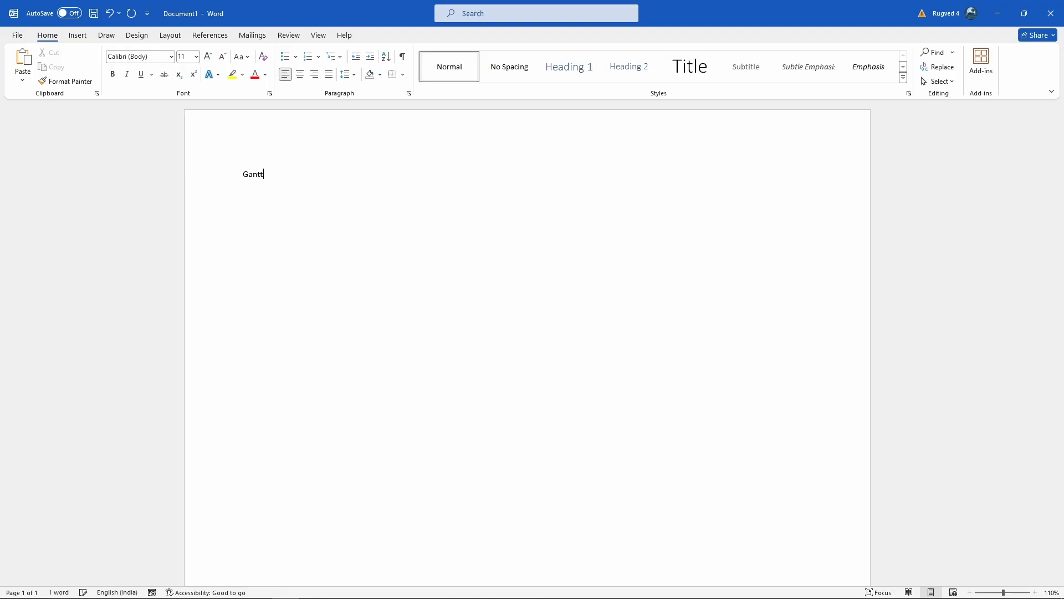
{"action": "type", "text": " Chart"}
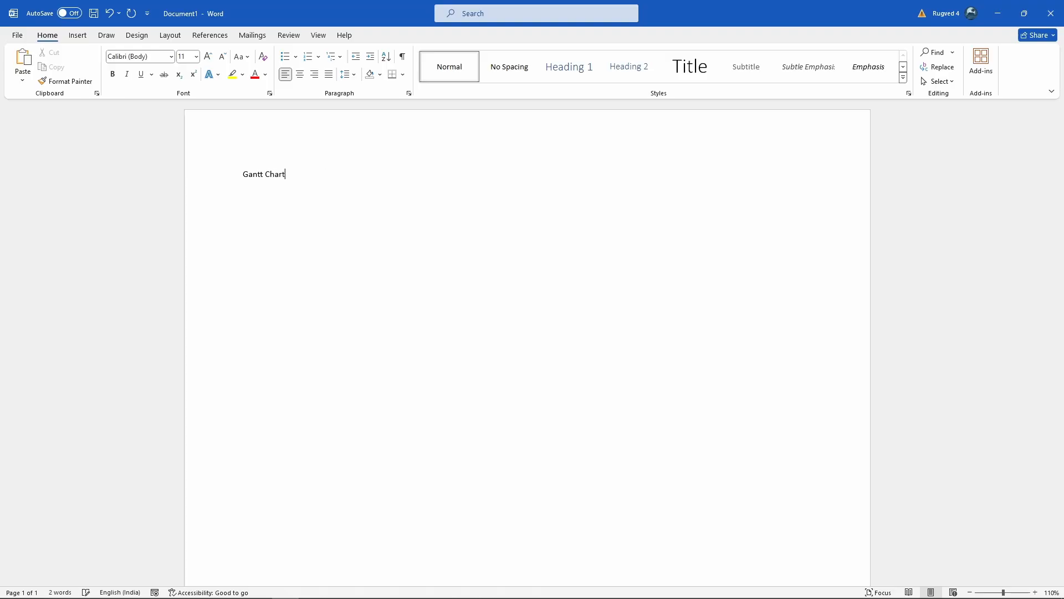
- Increase the font size of the "Gantt Chart" title to 28
{"action": "left_click_drag", "start_coordinate": [299, 181], "coordinate": [228, 181]}
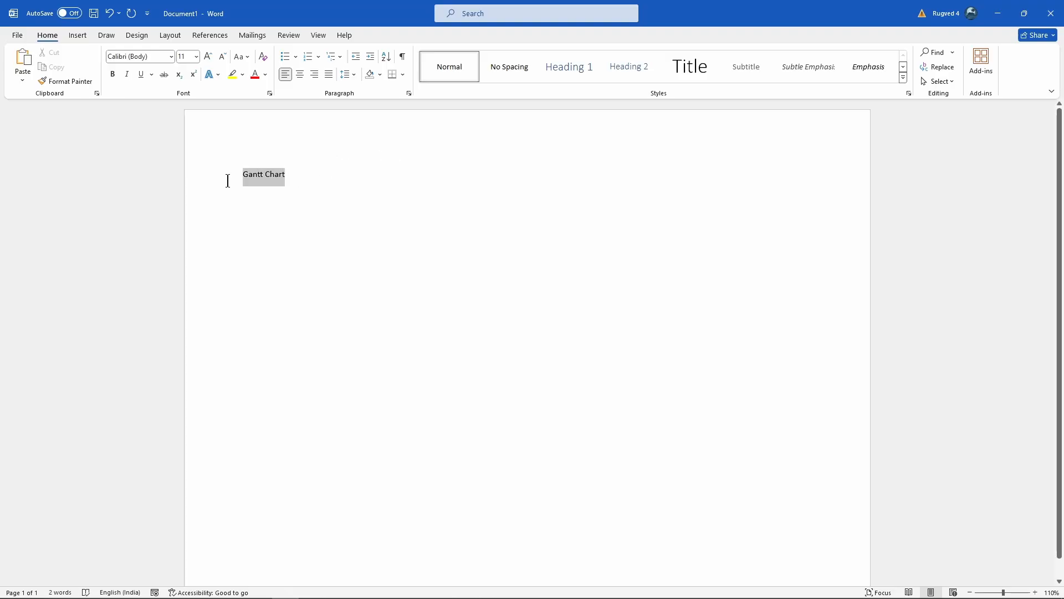
{"action": "left_click", "coordinate": [209, 57]}
{"action": "left_click", "coordinate": [208, 57]}
{"action": "left_click", "coordinate": [208, 57]}
{"action": "left_click", "coordinate": [208, 58]}
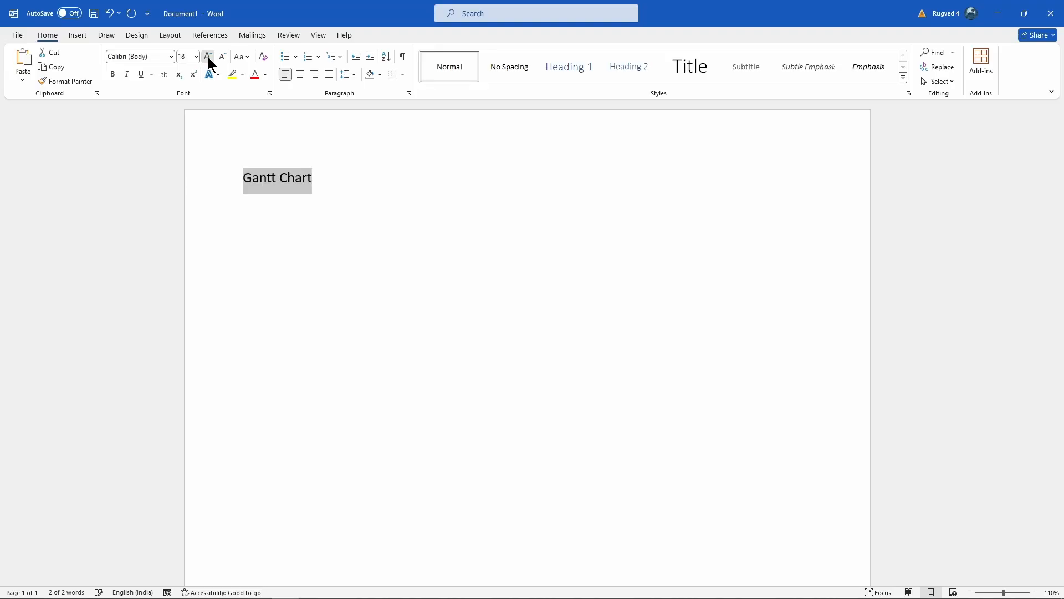
{"action": "left_click", "coordinate": [209, 57]}
{"action": "left_click", "coordinate": [208, 57]}
{"action": "left_click", "coordinate": [208, 57]}
{"action": "left_click", "coordinate": [209, 57]}
{"action": "left_click", "coordinate": [208, 57]}
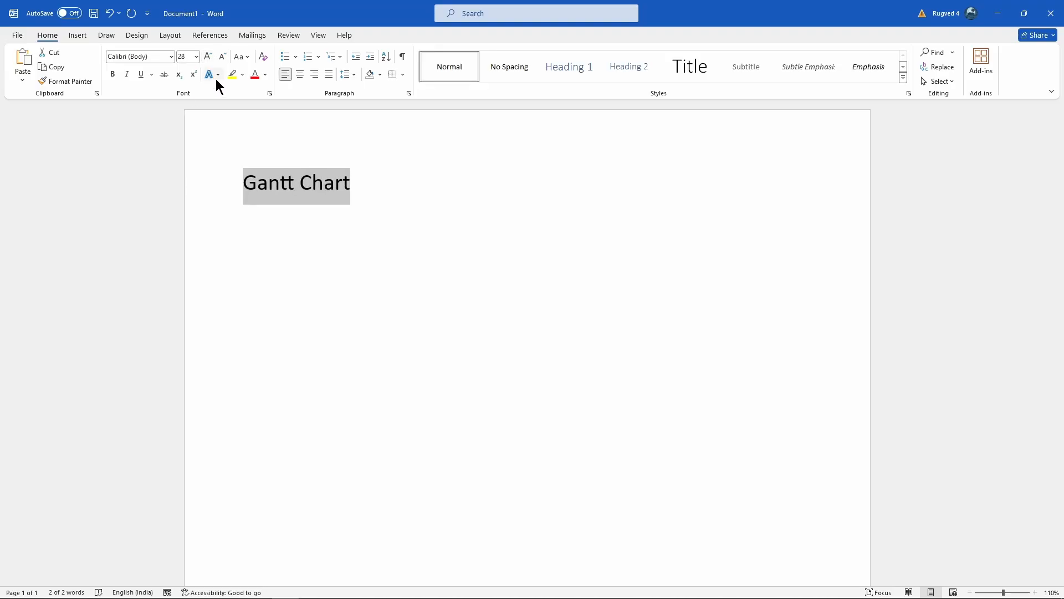
- Format the "Gantt Chart" title as underlined, bold text in a dark blue theme colour
{"action": "left_click", "coordinate": [141, 76]}
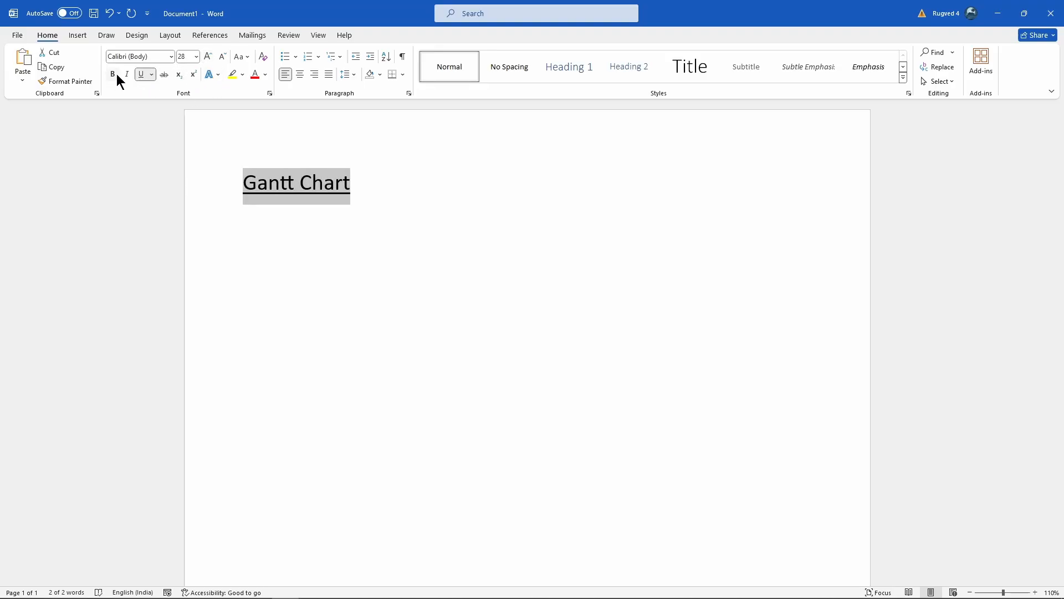
{"action": "left_click", "coordinate": [115, 75]}
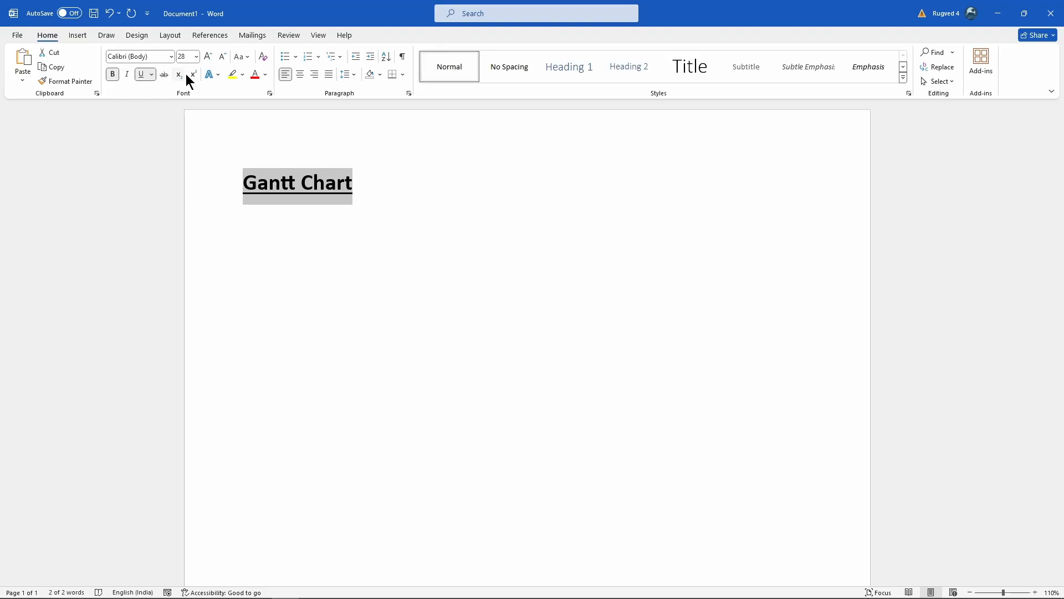
{"action": "left_click", "coordinate": [267, 74]}
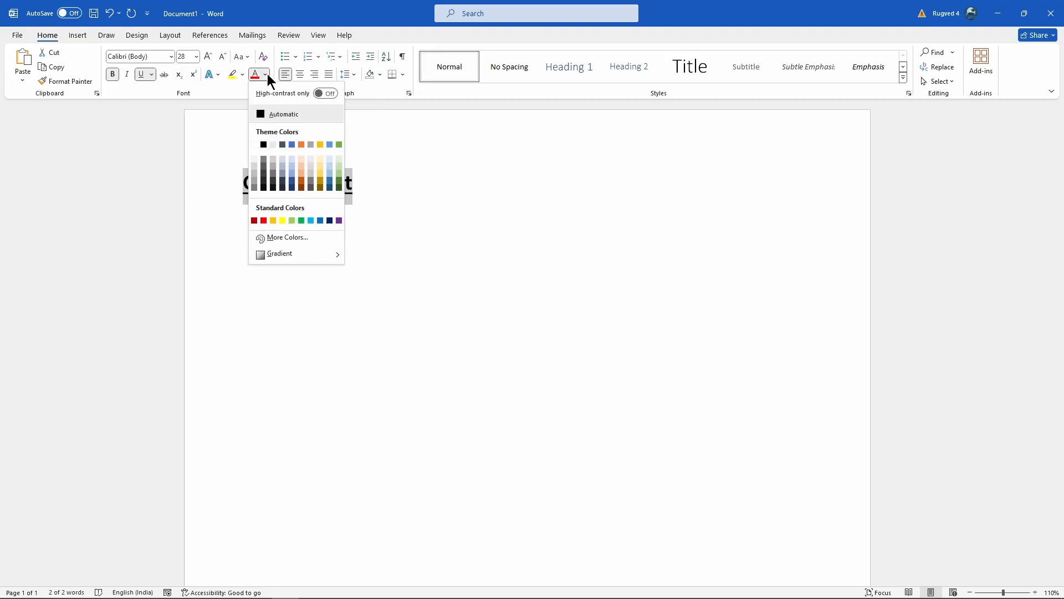
{"action": "left_click", "coordinate": [292, 181]}
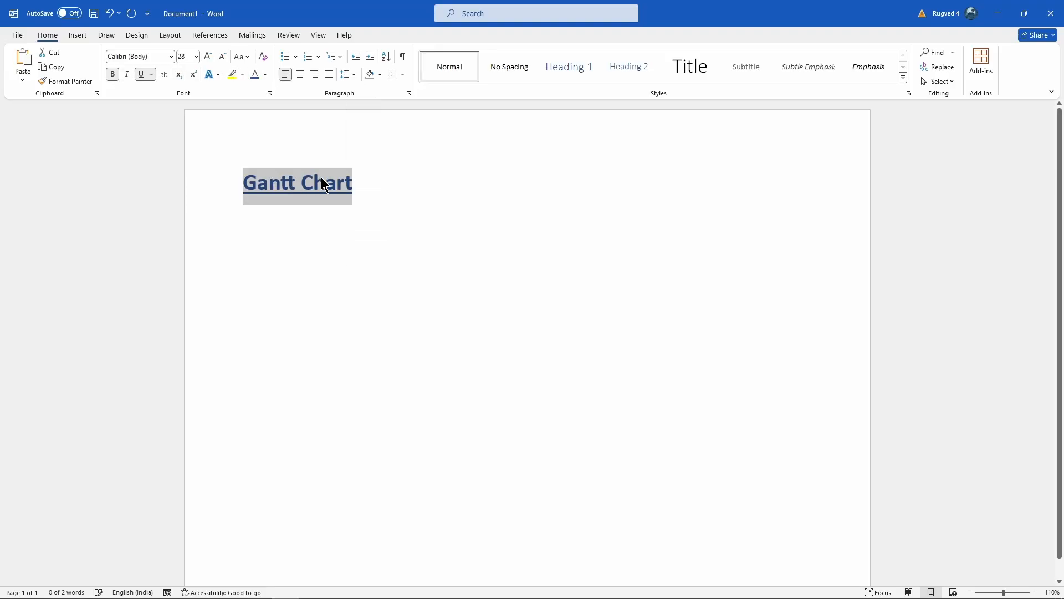
- Centre the title on the page and start a new paragraph below it
{"action": "left_click", "coordinate": [299, 77]}
{"action": "left_click", "coordinate": [593, 194]}
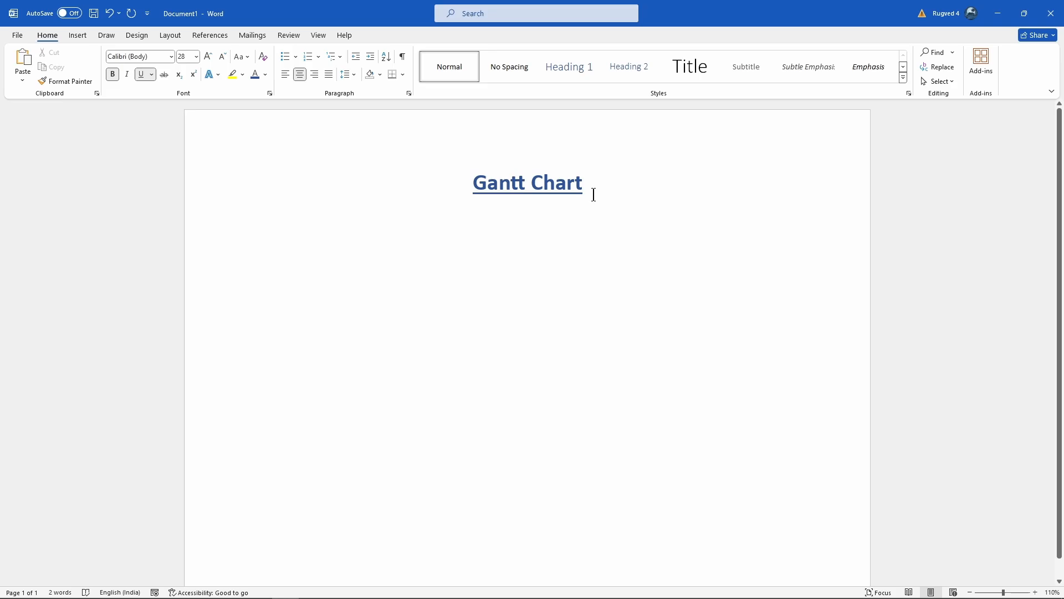
{"action": "key", "text": "Return"}
{"action": "left_click", "coordinate": [79, 36]}
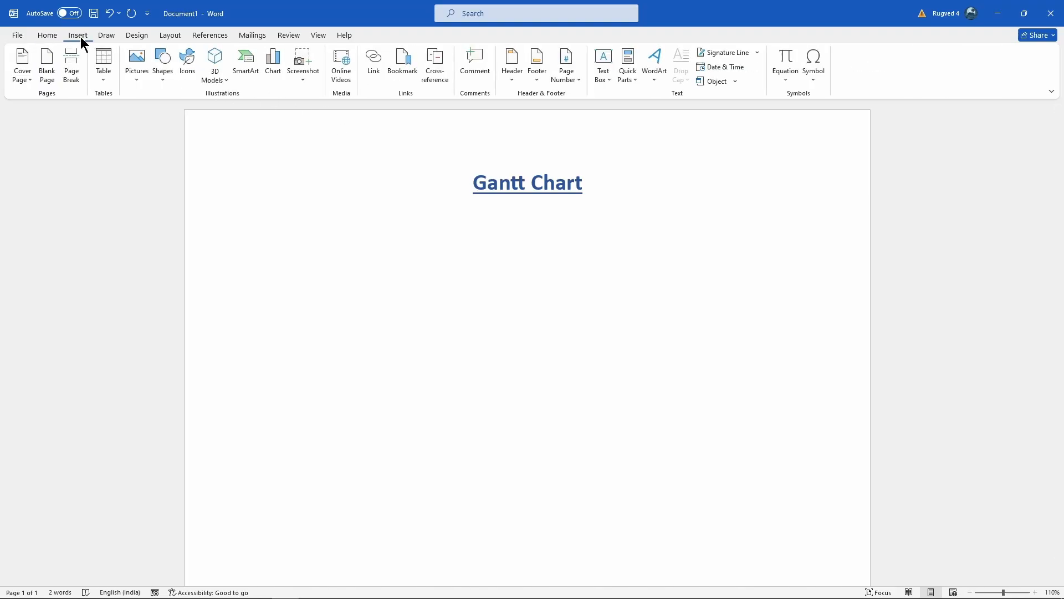
{"action": "left_click", "coordinate": [106, 69]}
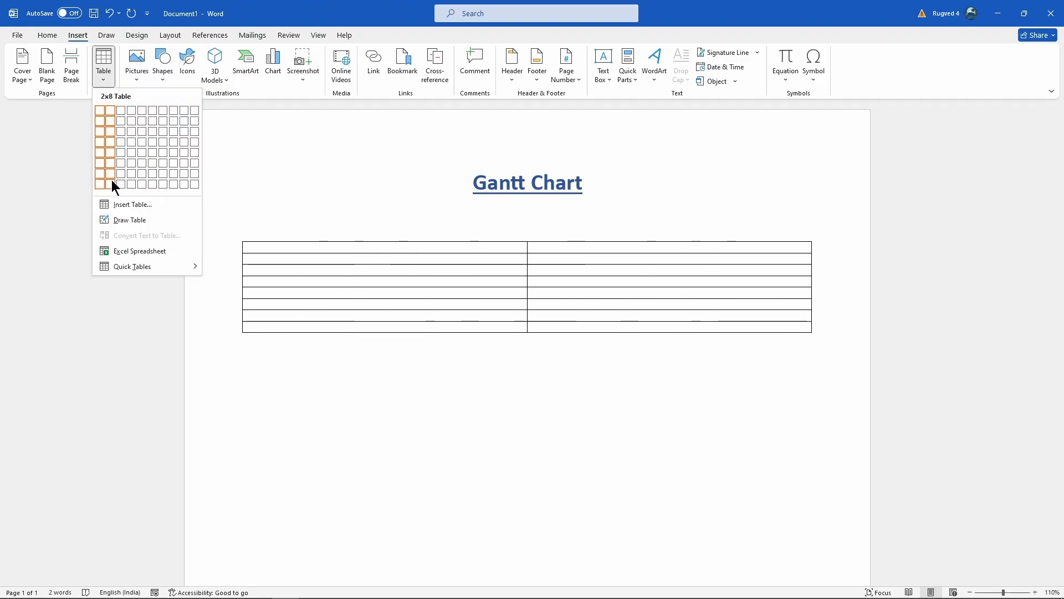
{"action": "left_click", "coordinate": [151, 206]}
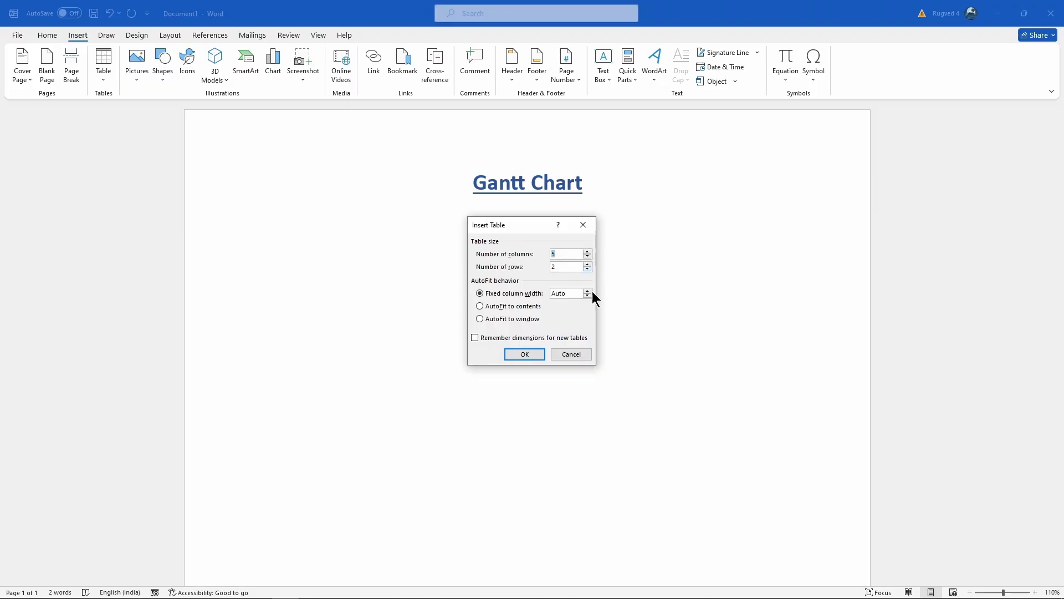
{"action": "left_click", "coordinate": [583, 354]}
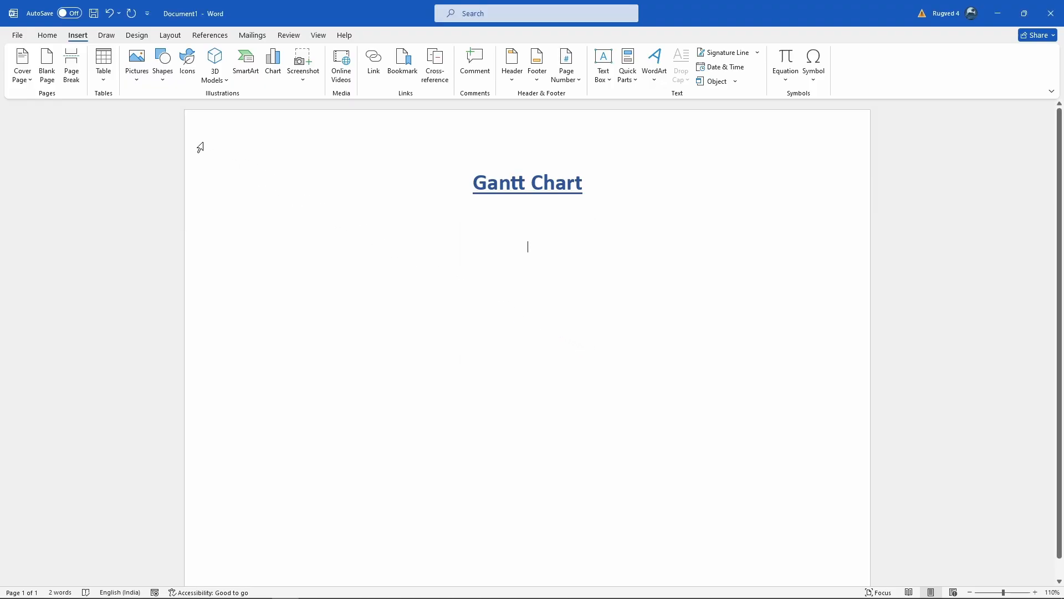
- Insert a table with 2 columns and 8 rows below the title and make its first column much narrower
{"action": "left_click", "coordinate": [108, 77]}
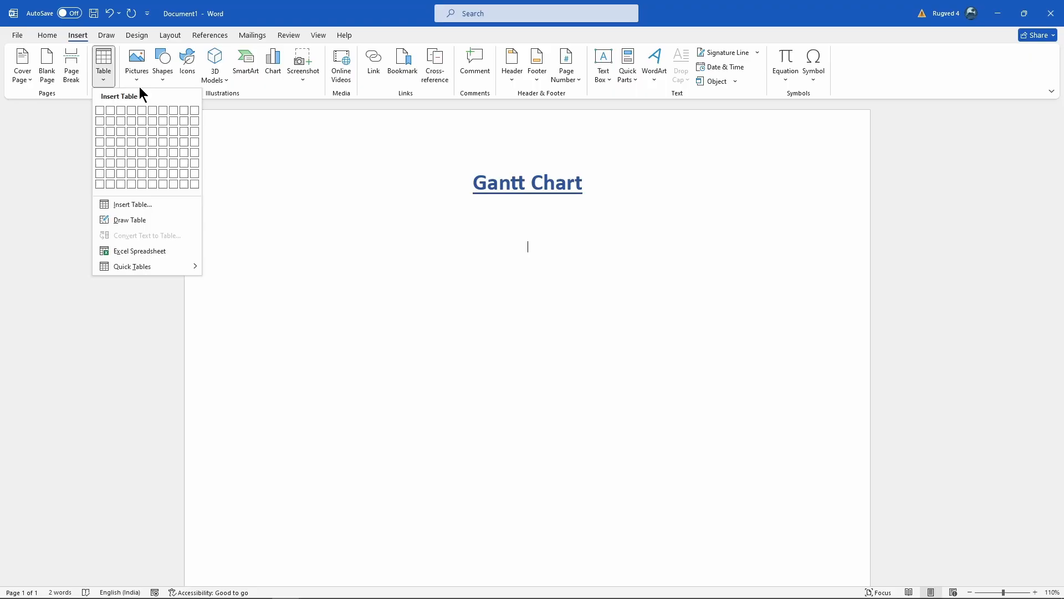
{"action": "left_click", "coordinate": [108, 182]}
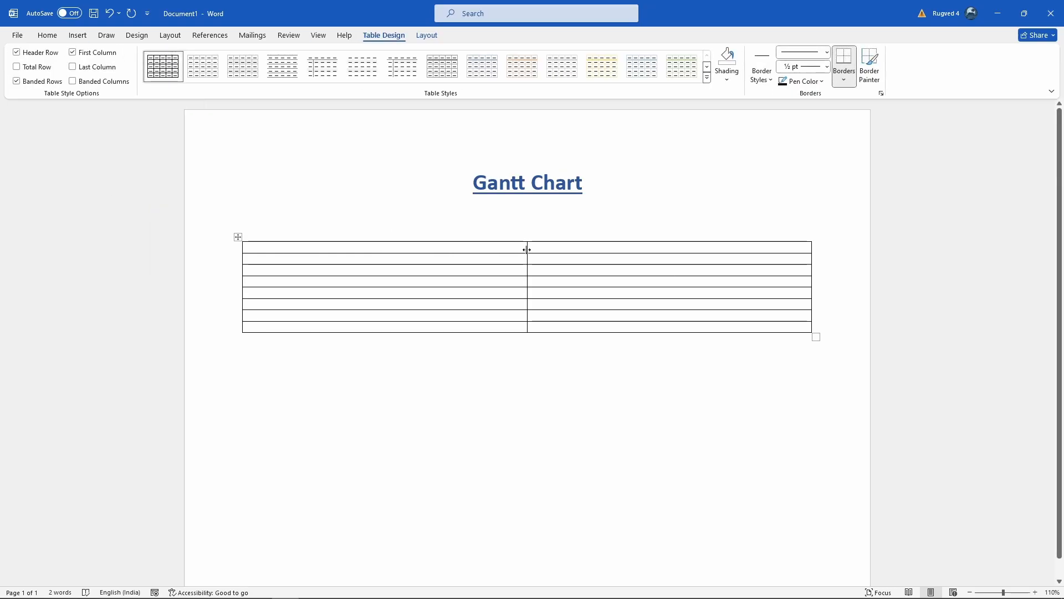
{"action": "mouse_move", "coordinate": [527, 249]}
{"action": "left_mouse_down"}
{"action": "mouse_move", "coordinate": [299, 251]}
{"action": "mouse_move", "coordinate": [327, 271]}
{"action": "mouse_move", "coordinate": [344, 326]}
{"action": "left_mouse_up"}
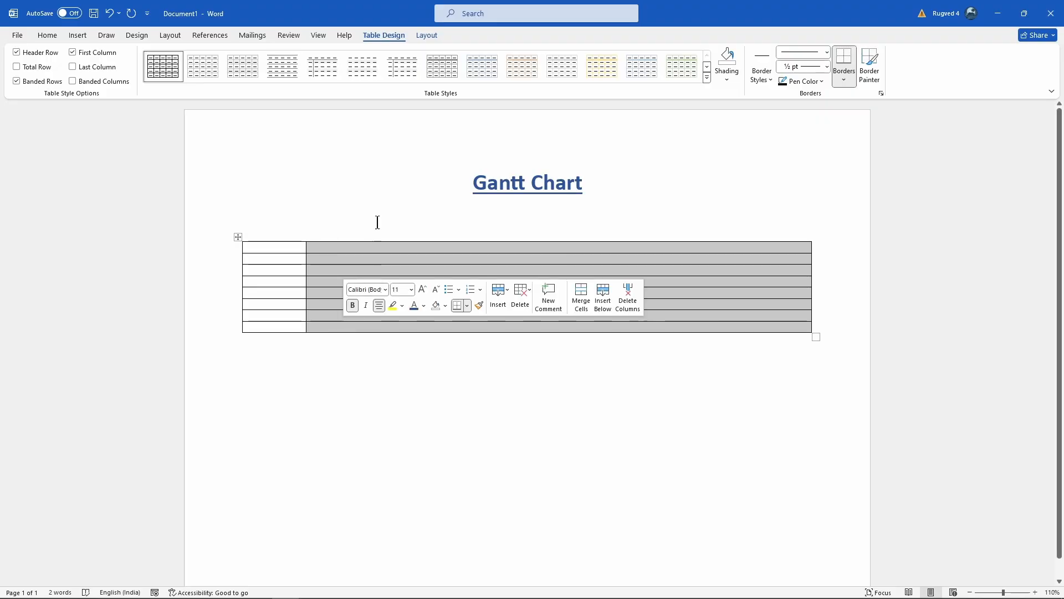
- Split the table's wide second column into 12 columns, keeping 8 rows
{"action": "left_click", "coordinate": [427, 35]}
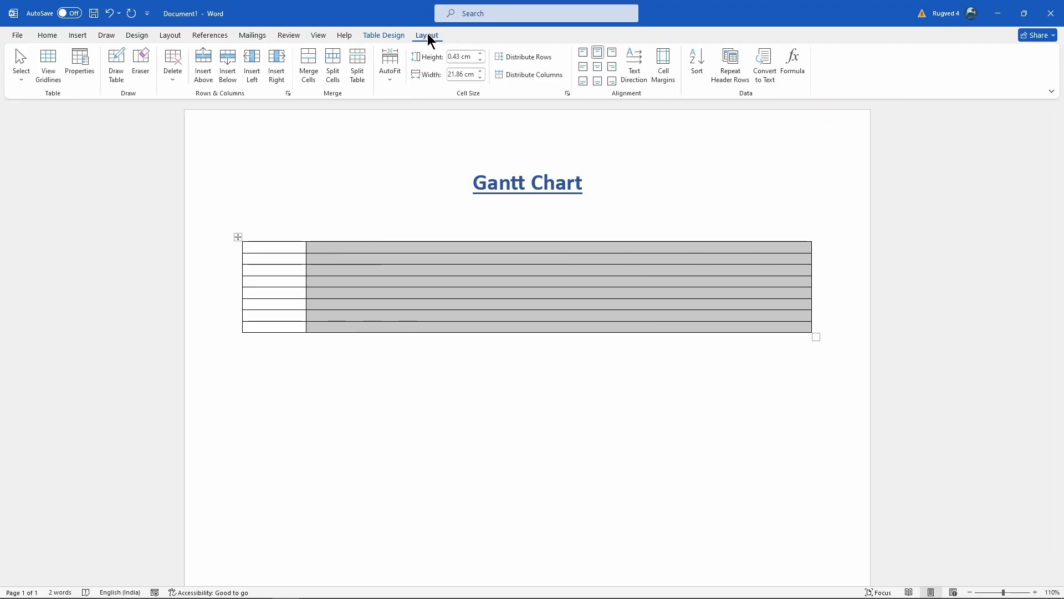
{"action": "left_click", "coordinate": [336, 71]}
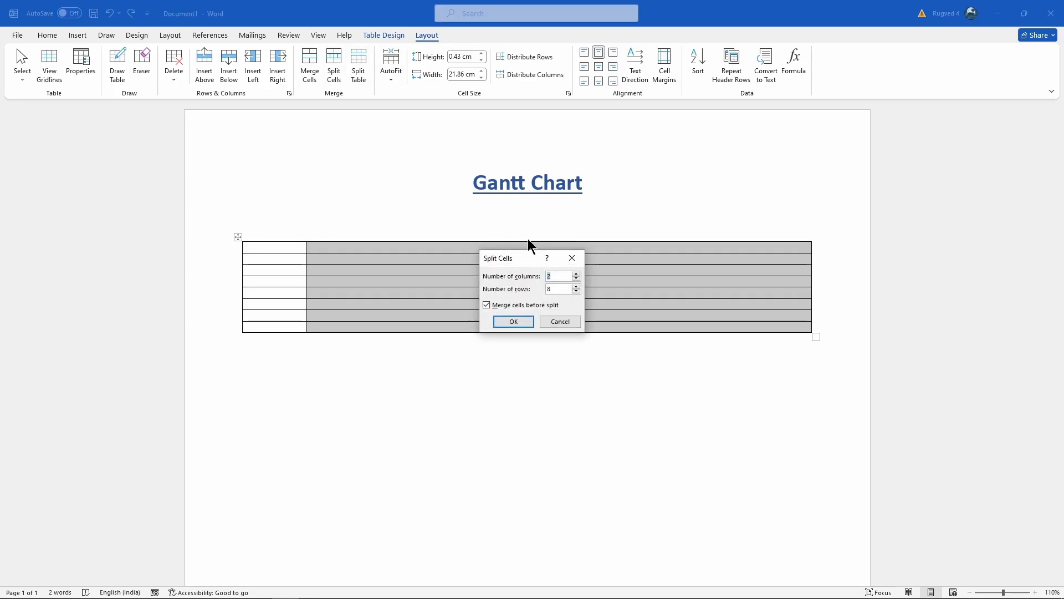
{"action": "left_click", "coordinate": [561, 275]}
{"action": "left_click_drag", "start_coordinate": [563, 275], "coordinate": [547, 275]}
{"action": "type", "text": "12"}
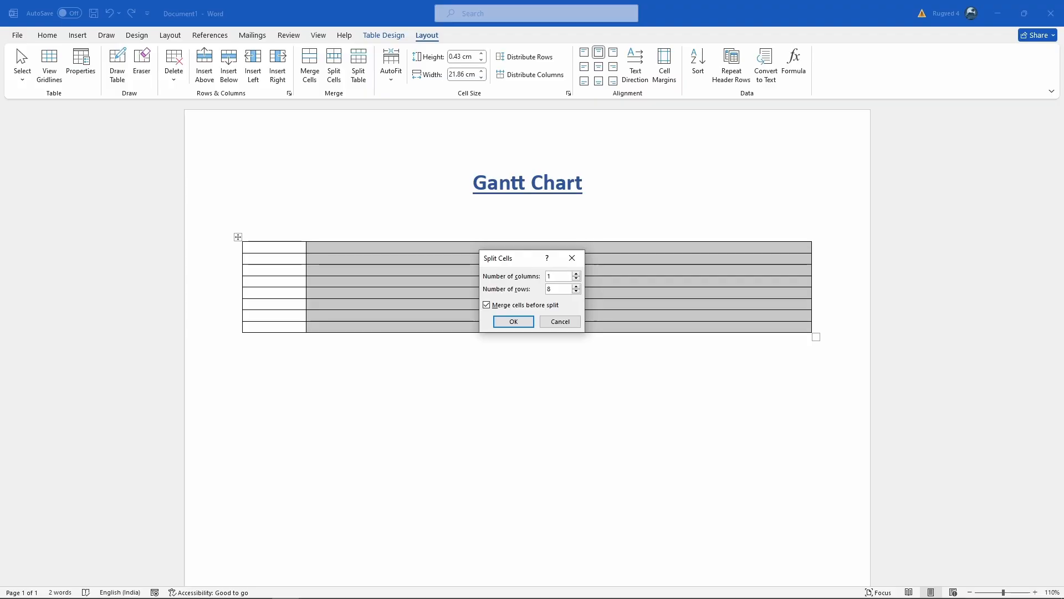
{"action": "left_click", "coordinate": [513, 322]}
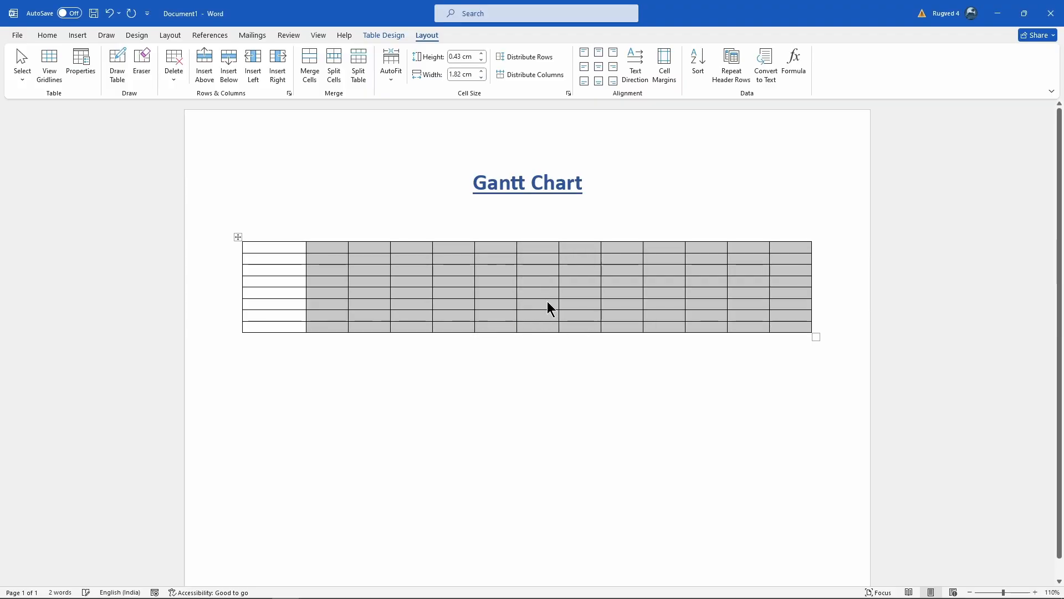
{"action": "left_click", "coordinate": [569, 373]}
- Enter "Task" in the first column of the table's second row
{"action": "scroll", "coordinate": [527, 344], "scroll_direction": "up", "scroll_amount": 3, "text": "ctrl"}
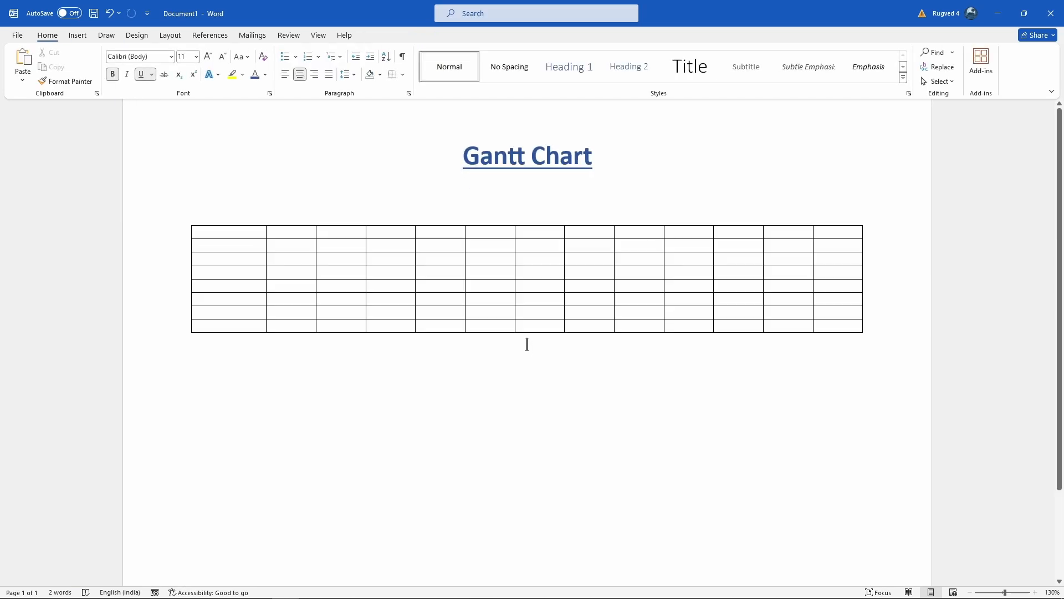
{"action": "scroll", "coordinate": [528, 345], "scroll_direction": "up", "scroll_amount": 1}
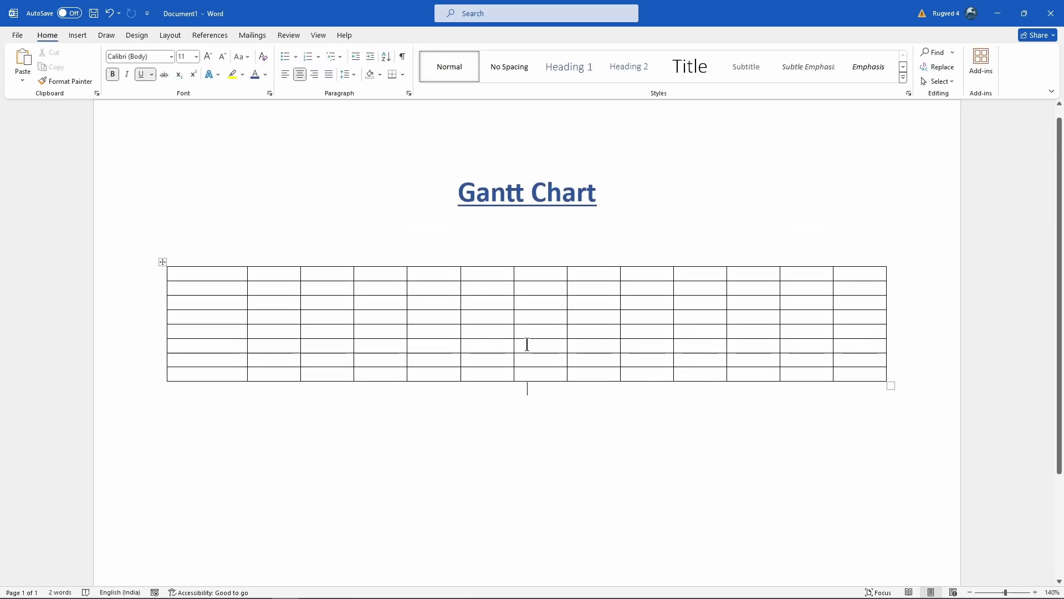
{"action": "left_click", "coordinate": [274, 277]}
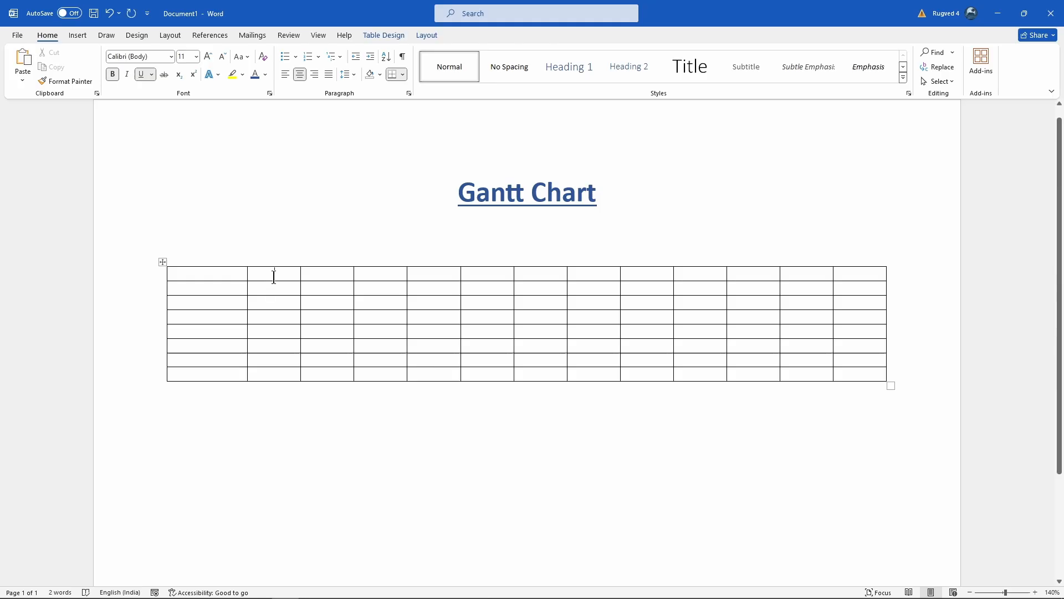
{"action": "left_click", "coordinate": [204, 290]}
{"action": "type", "text": "Tas"}
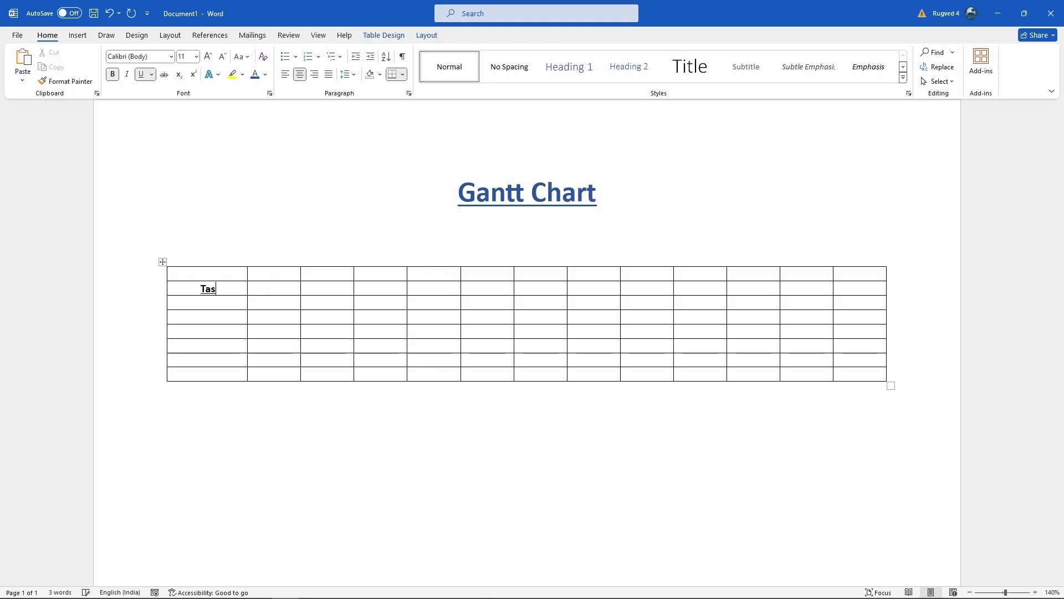
{"action": "type", "text": "k"}
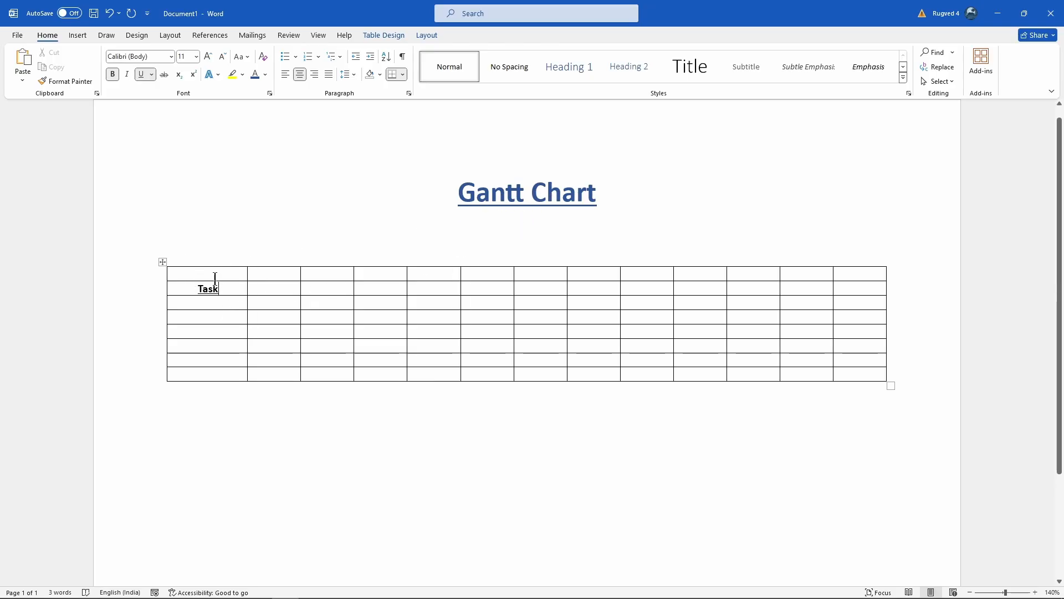
- Remove the bold and underline formatting from all the table's cells
{"action": "left_click_drag", "start_coordinate": [186, 272], "coordinate": [856, 372]}
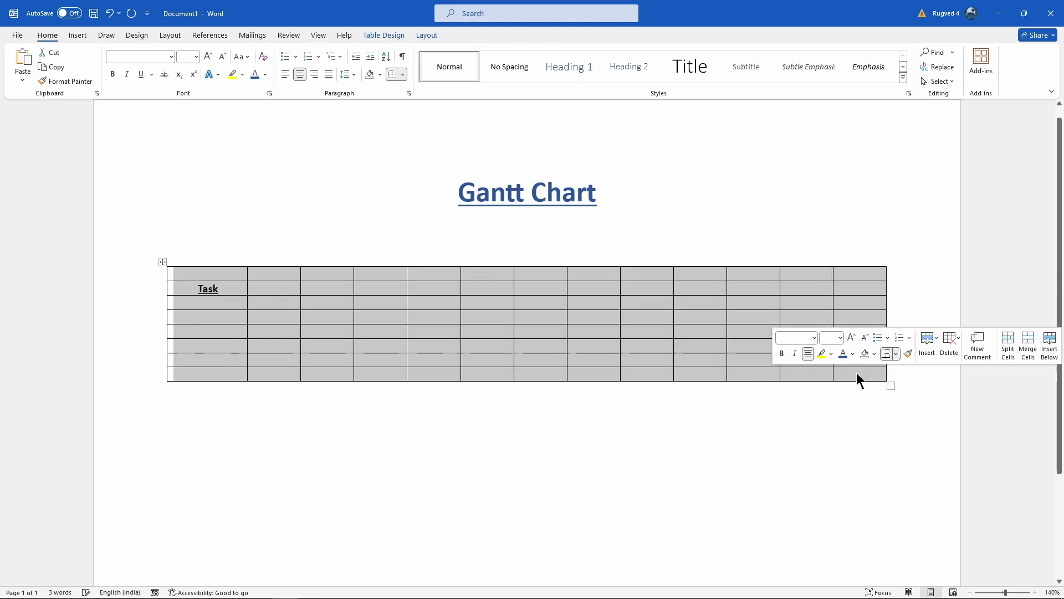
{"action": "left_click", "coordinate": [112, 75]}
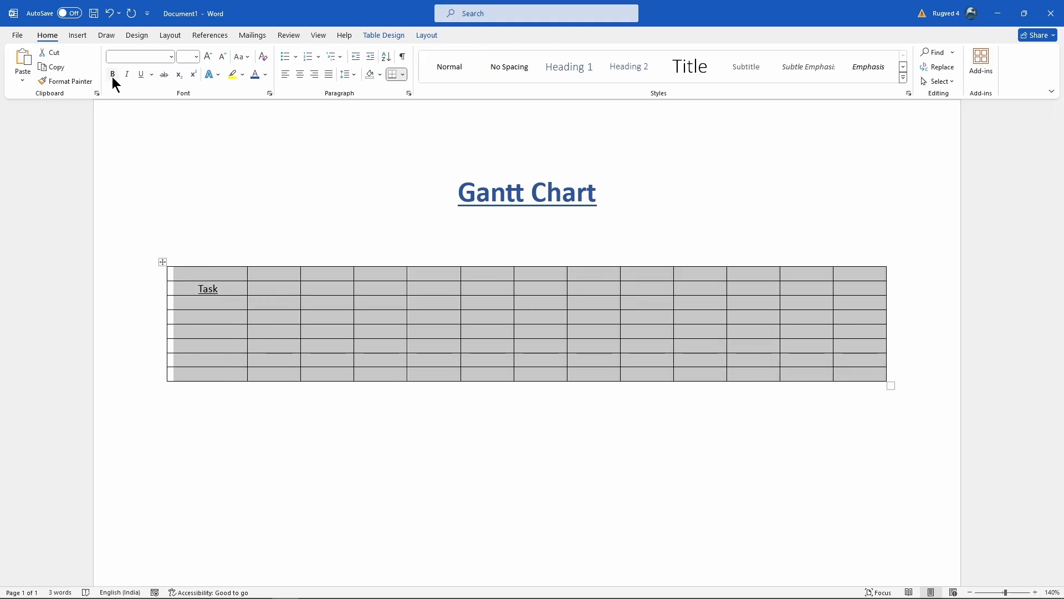
{"action": "left_click", "coordinate": [143, 75]}
- Complete the first column below the blank header cell with the row labels "Task 1" through "Task 7"
{"action": "left_click", "coordinate": [271, 288]}
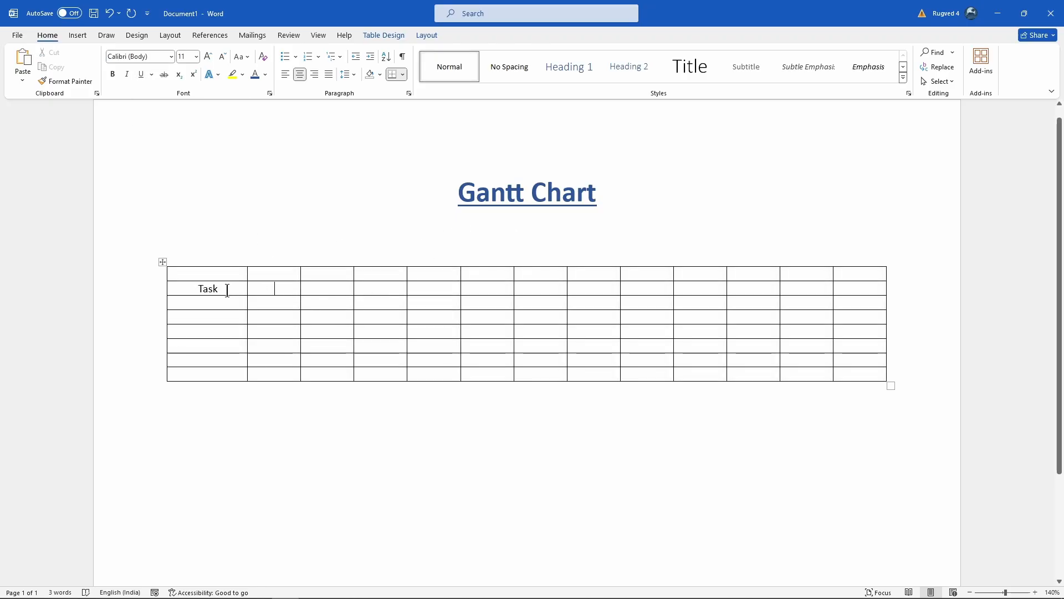
{"action": "type", "text": "1 "}
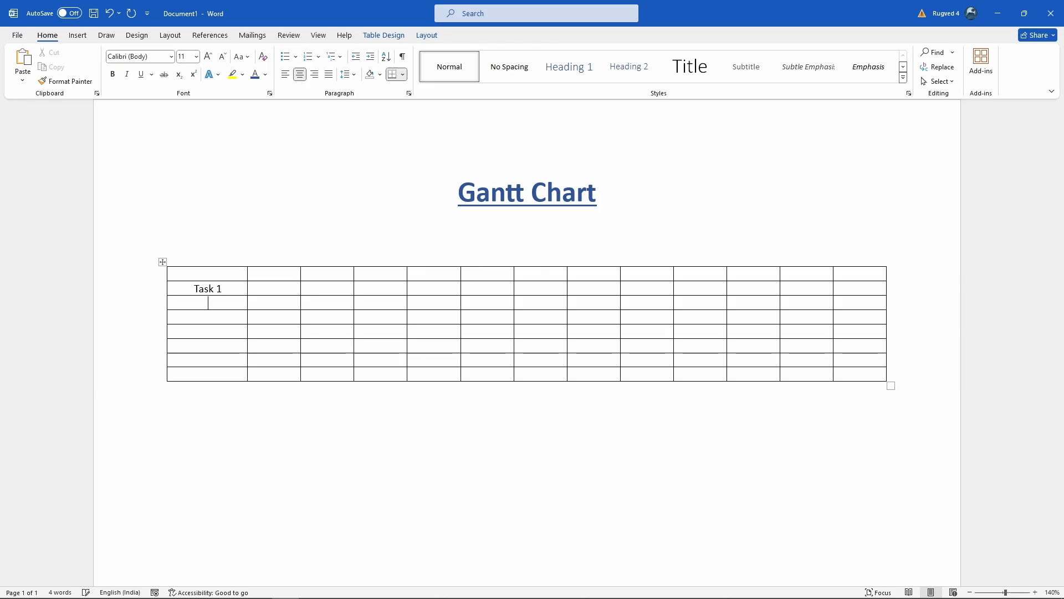
{"action": "type", "text": "Task 2"}
{"action": "key", "text": "Down"}
{"action": "type", "text": "Task 3"}
{"action": "key", "text": "Down"}
{"action": "type", "text": "Task 4"}
{"action": "key", "text": "Down"}
{"action": "type", "text": "Task 5"}
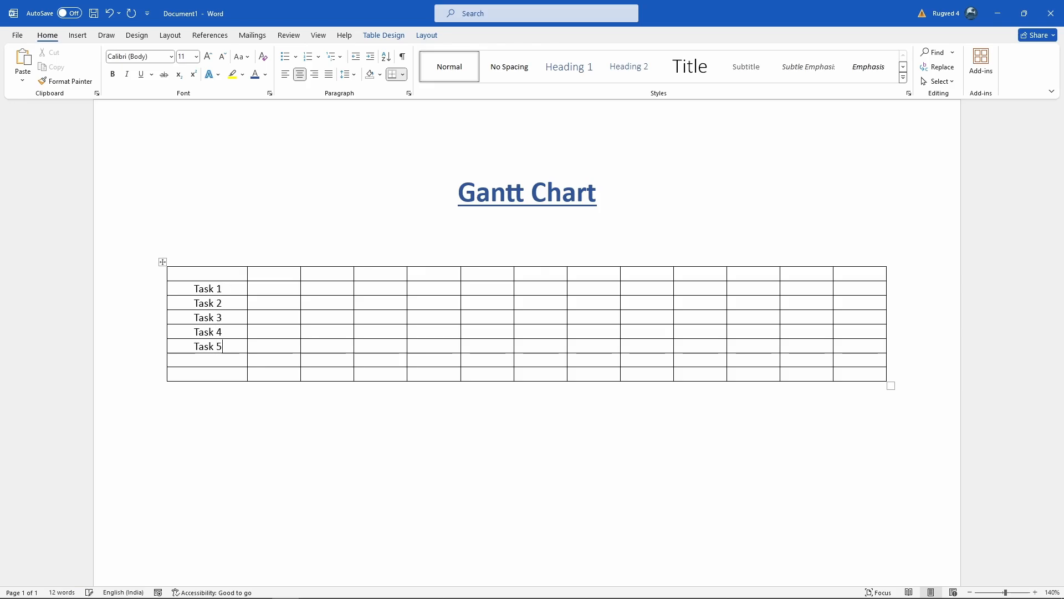
{"action": "key", "text": "Down"}
{"action": "type", "text": "Task 6"}
{"action": "key", "text": "Down"}
{"action": "type", "text": "Task 7"}
- Enter the month names January through December across the table's first row, starting in the second column
{"action": "left_click", "coordinate": [271, 272]}
{"action": "type", "text": "January"}
{"action": "key", "text": "Tab"}
{"action": "type", "text": "February\t"}
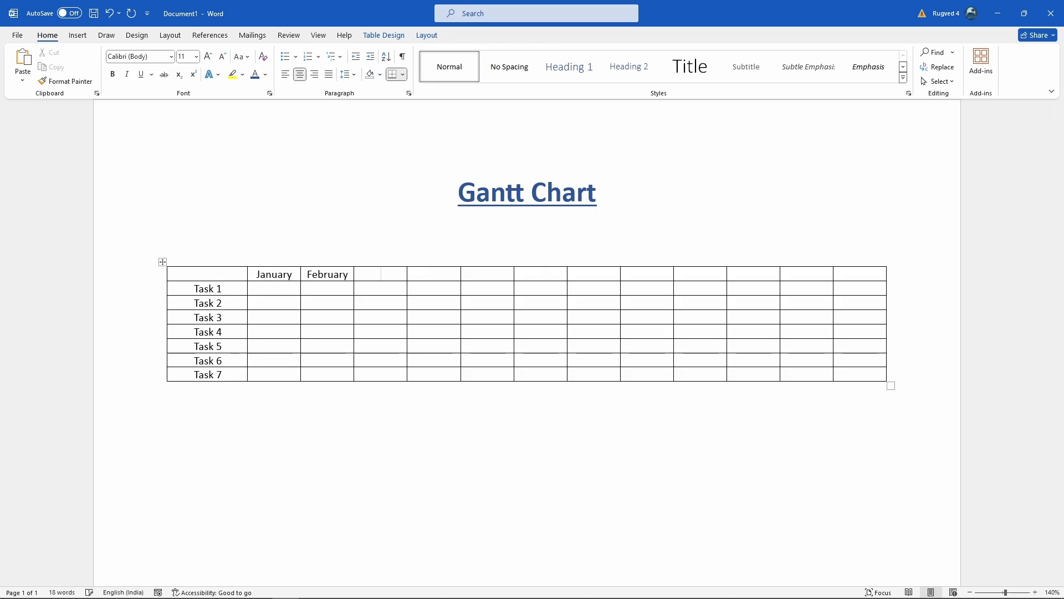
{"action": "type", "text": "March\tApril\tMay\tJune\tJuly\tAugust\tSep"}
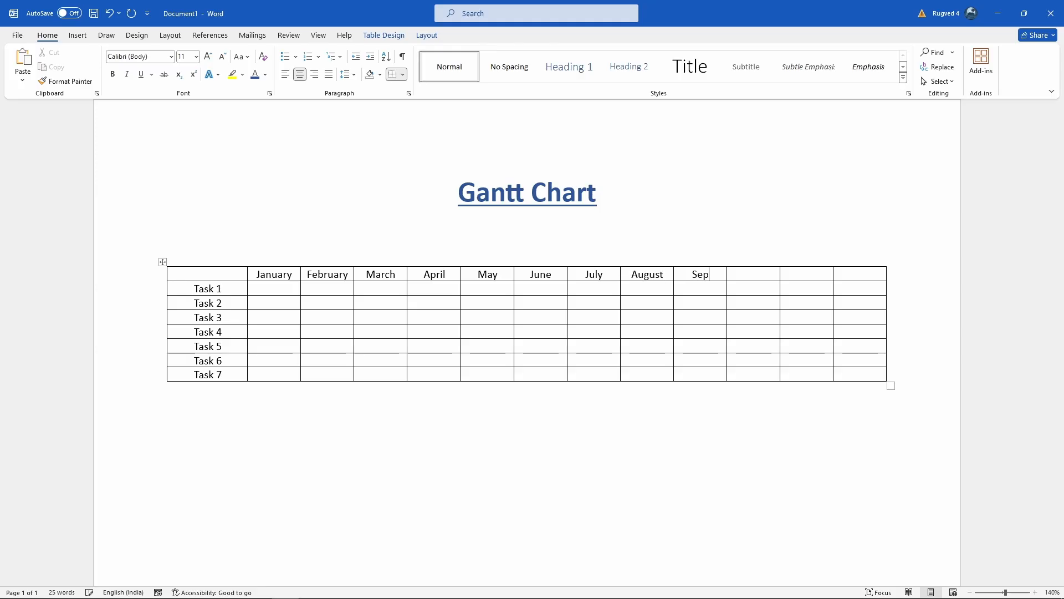
{"action": "type", "text": "tember"}
{"action": "key", "text": "Tab"}
{"action": "type", "text": "October"}
{"action": "key", "text": "Tab"}
{"action": "type", "text": "November"}
{"action": "key", "text": "Tab"}
{"action": "type", "text": "December"}
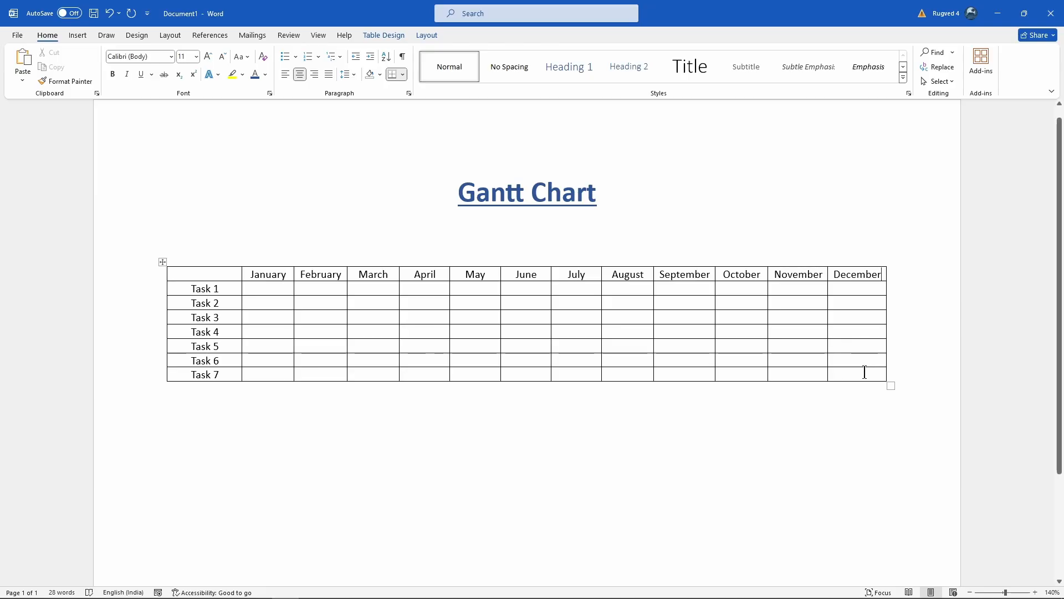
- Distribute the twelve month columns to equal widths, leaving out the task column
{"action": "left_click_drag", "start_coordinate": [867, 370], "coordinate": [309, 281]}
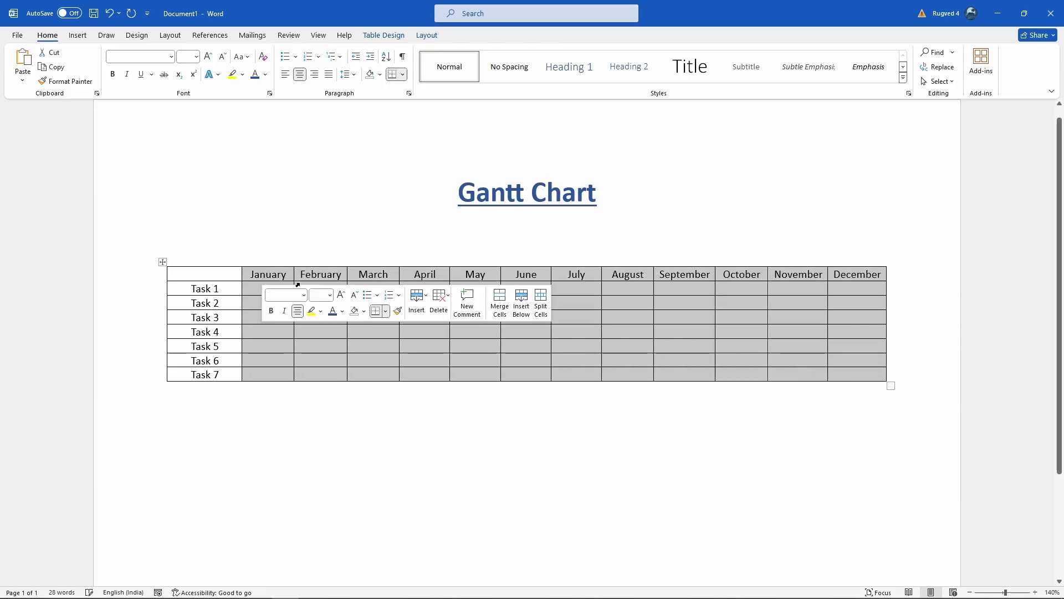
{"action": "left_click", "coordinate": [427, 37]}
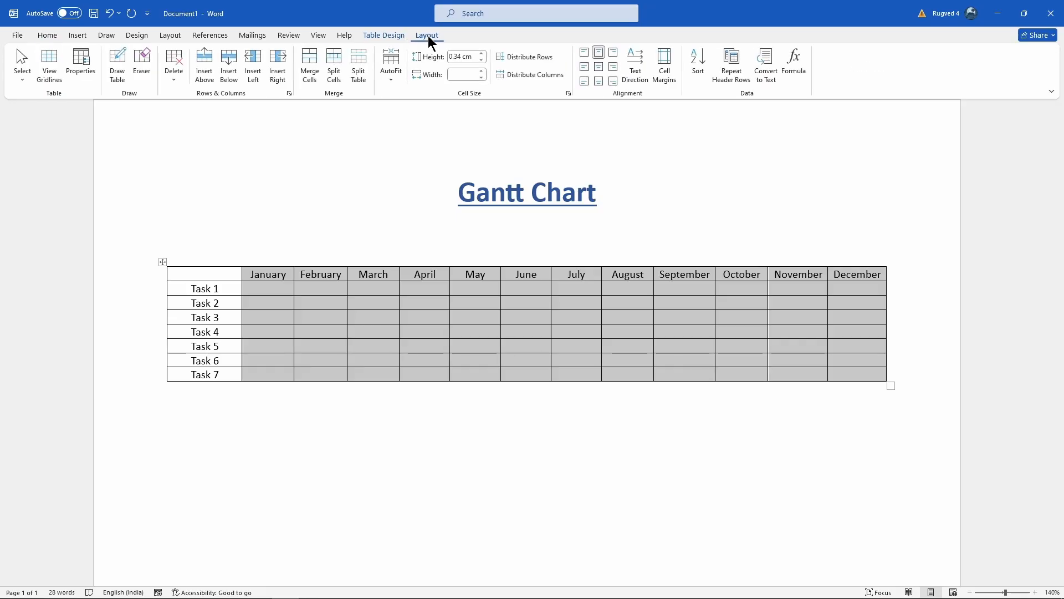
{"action": "left_click", "coordinate": [538, 74]}
{"action": "left_click", "coordinate": [741, 423]}
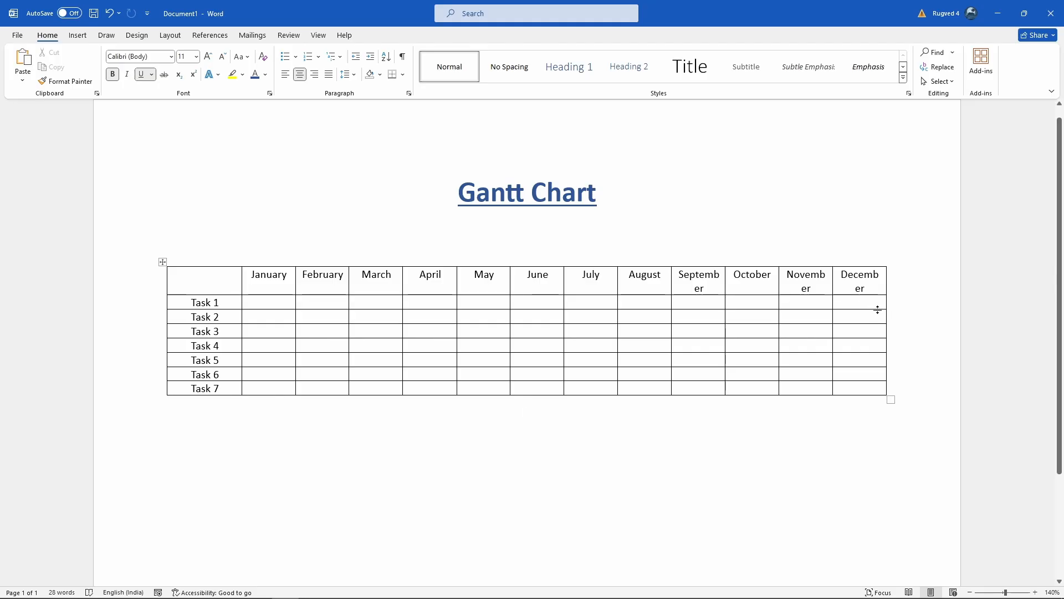
- Apply the Narrow page margins and widen the table to reach close to the new right margin
{"action": "left_click", "coordinate": [169, 37]}
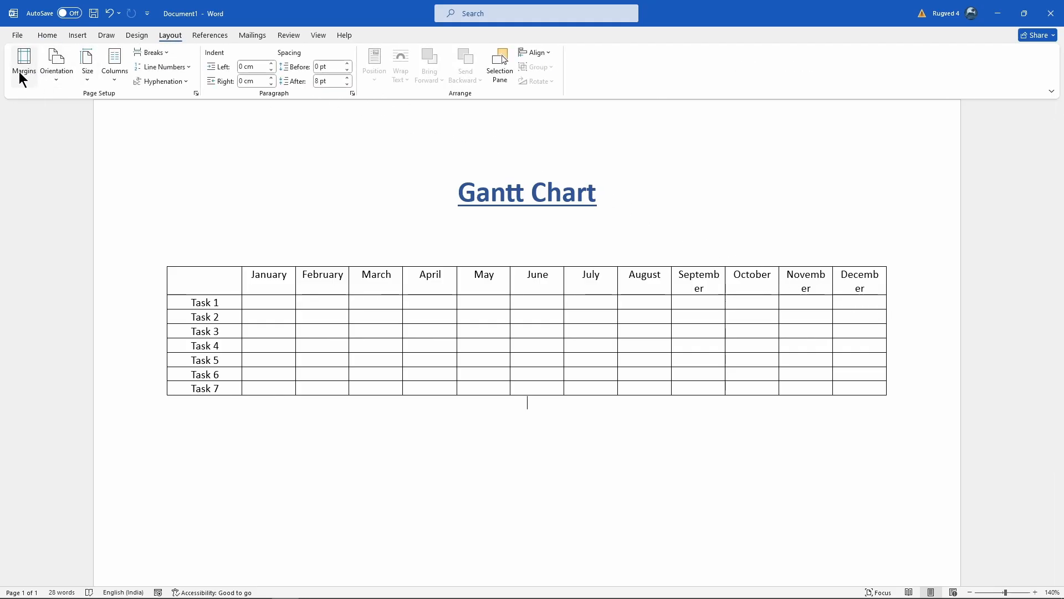
{"action": "left_click", "coordinate": [22, 73]}
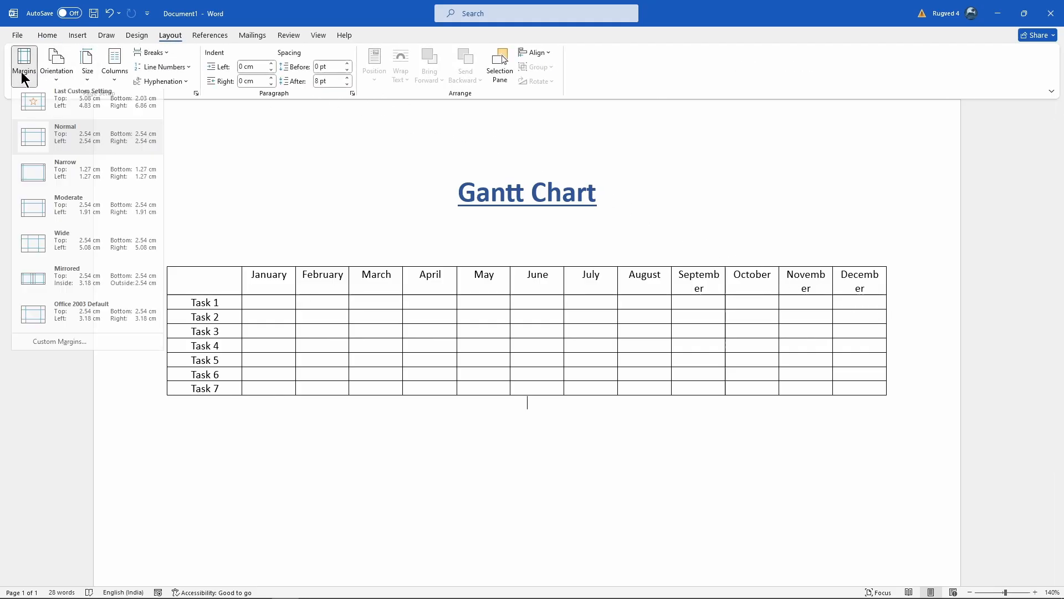
{"action": "left_click", "coordinate": [75, 178]}
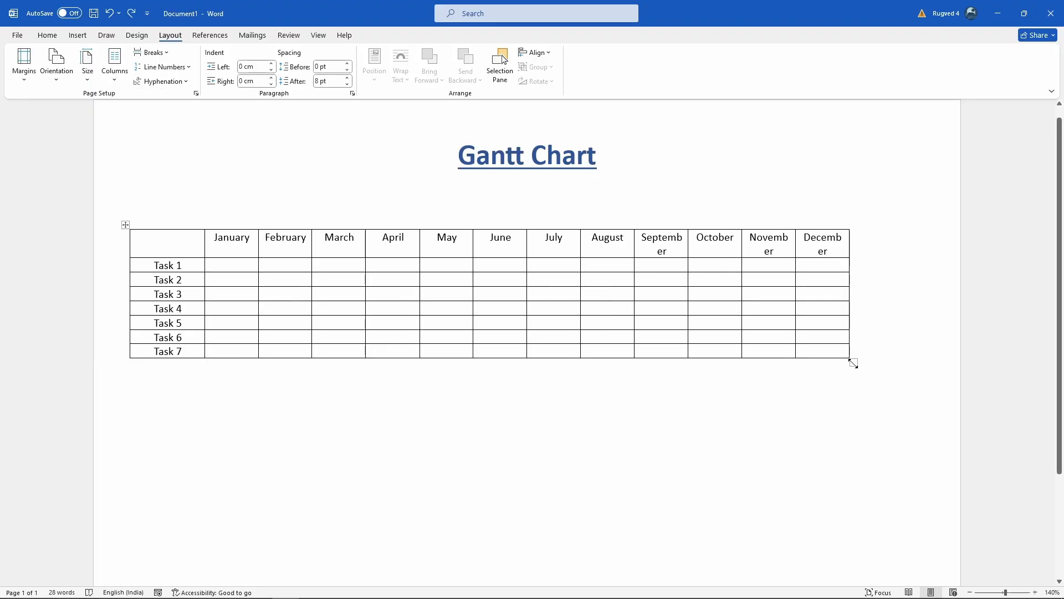
{"action": "left_click_drag", "start_coordinate": [854, 363], "coordinate": [924, 361]}
{"action": "left_click", "coordinate": [900, 388]}
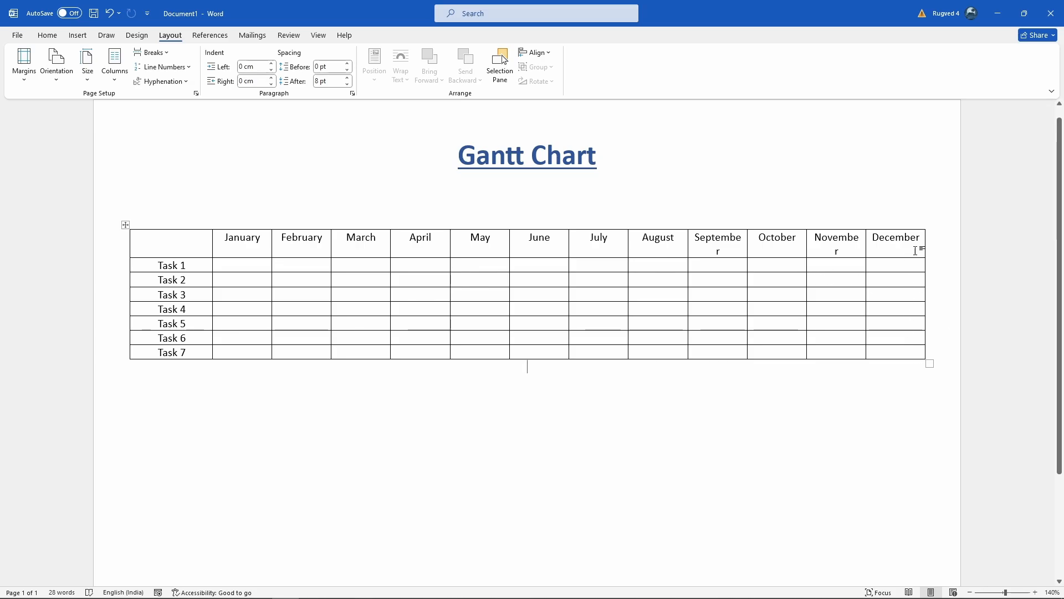
- Try shortening the September heading to "Sept" and restore its full name
{"action": "left_click_drag", "start_coordinate": [909, 248], "coordinate": [599, 247]}
{"action": "left_click", "coordinate": [719, 307]}
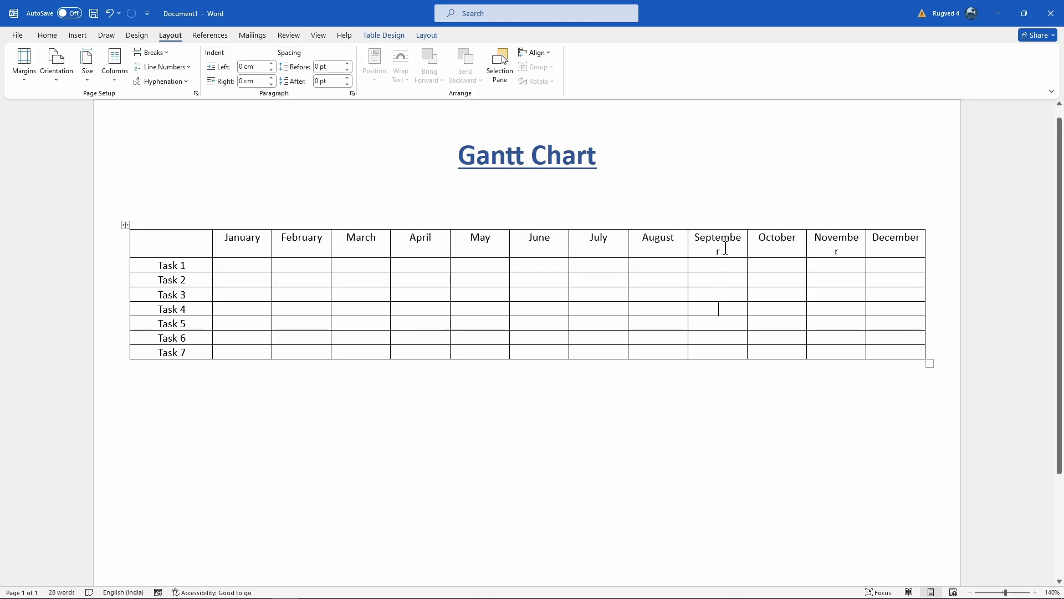
{"action": "left_click", "coordinate": [723, 249]}
{"action": "key", "text": "BackSpace"}
{"action": "key", "text": "BackSpace"}
{"action": "key", "text": "BackSpace"}
{"action": "key", "text": "BackSpace"}
{"action": "key", "text": "BackSpace"}
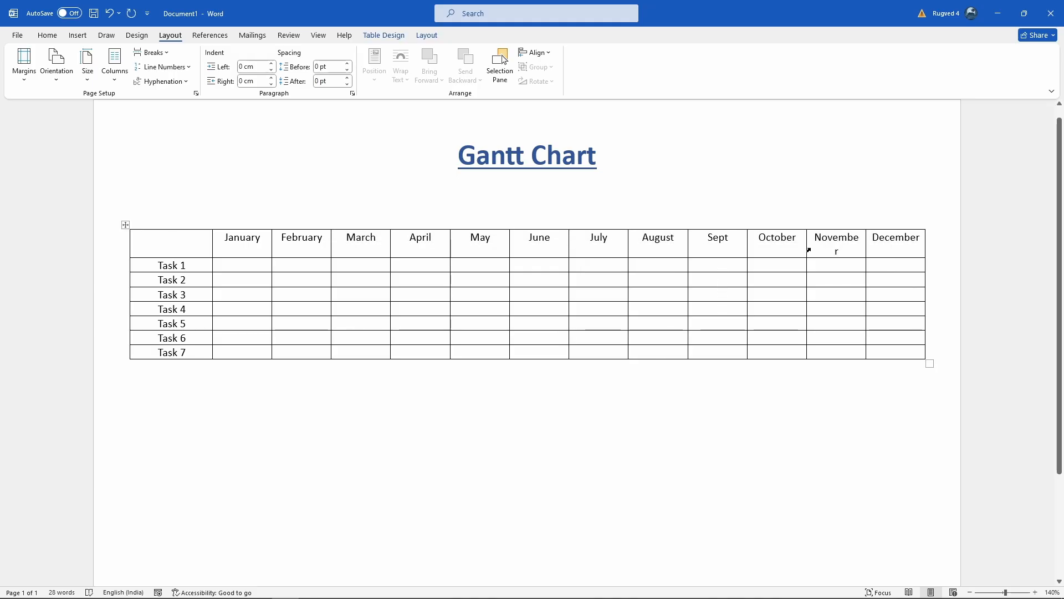
{"action": "type", "text": "e"}
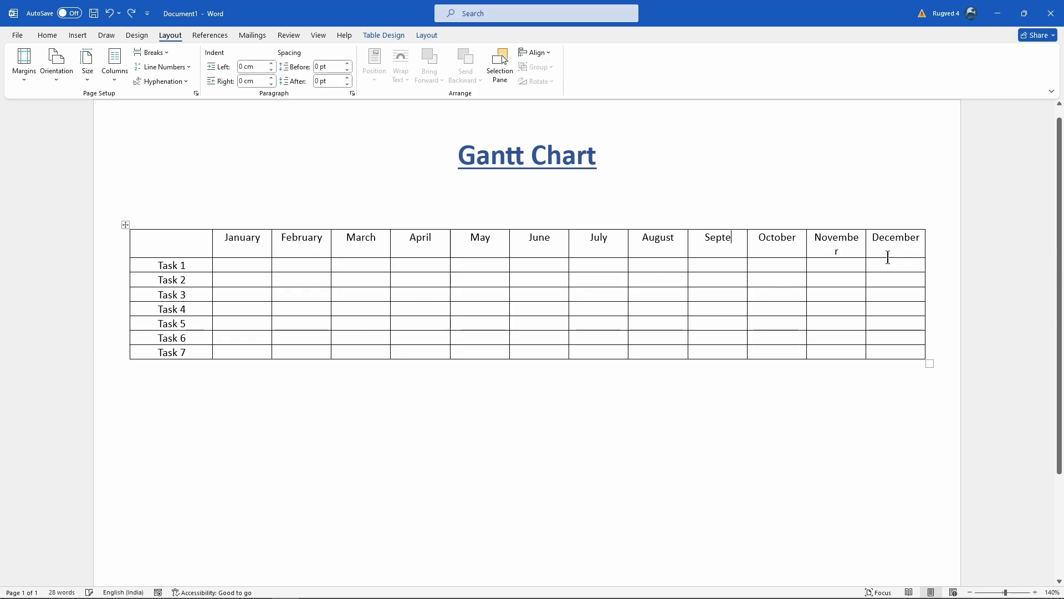
{"action": "type", "text": "mber"}
{"action": "left_click", "coordinate": [892, 382]}
- Try a 10 pt font size on the September heading alone and undo it
{"action": "mouse_move", "coordinate": [730, 253]}
{"action": "left_mouse_down"}
{"action": "mouse_move", "coordinate": [680, 237]}
{"action": "mouse_move", "coordinate": [700, 236]}
{"action": "left_mouse_up"}
{"action": "left_click", "coordinate": [222, 56]}
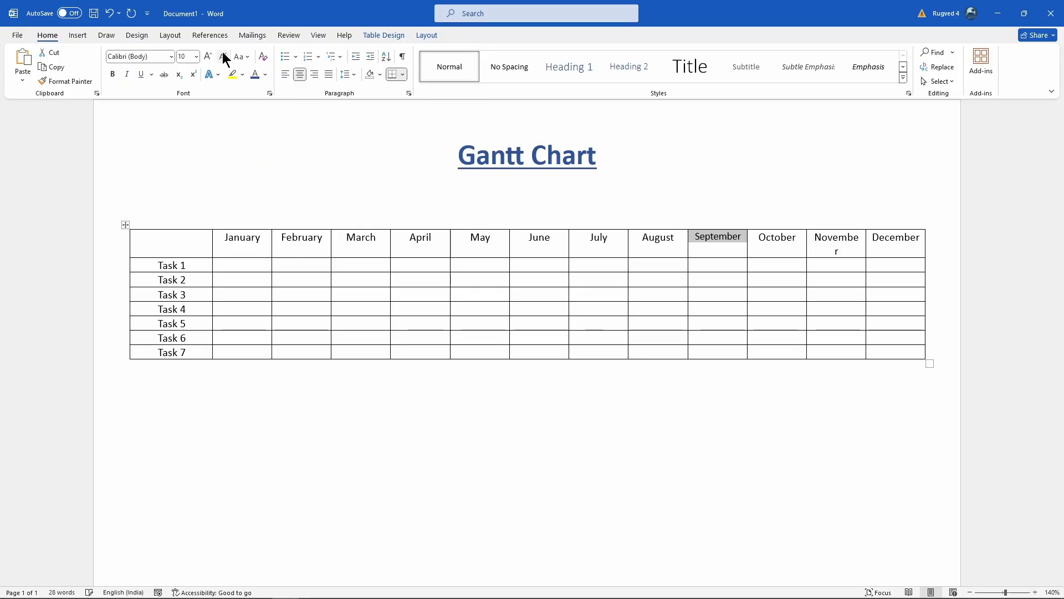
{"action": "left_click", "coordinate": [802, 362]}
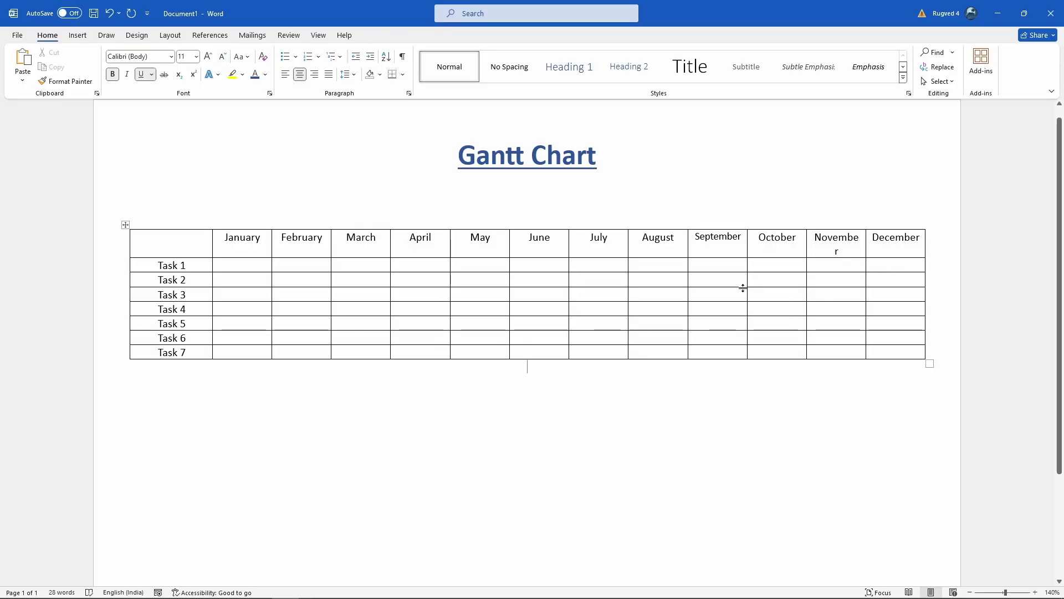
{"action": "key", "text": "ctrl+z"}
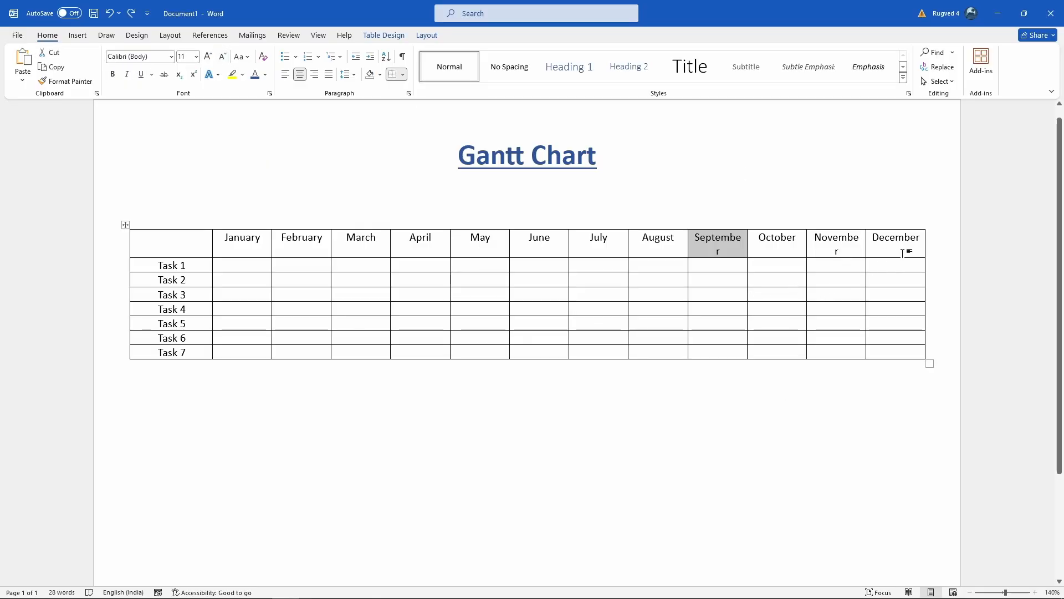
- Set the font size of all twelve month headings to 10 pt
{"action": "left_click_drag", "start_coordinate": [902, 253], "coordinate": [255, 245]}
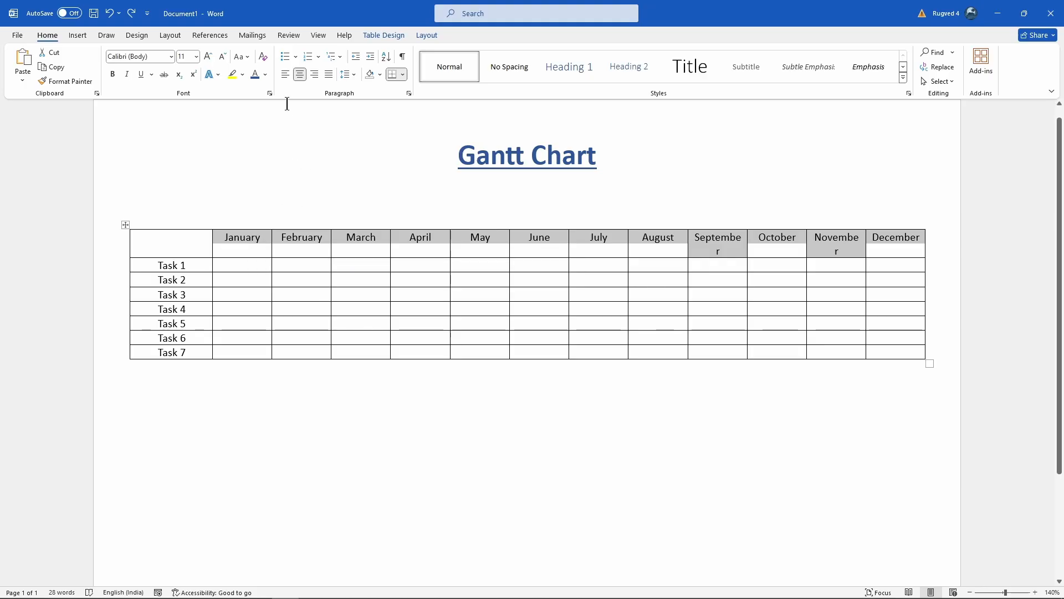
{"action": "left_click", "coordinate": [196, 57]}
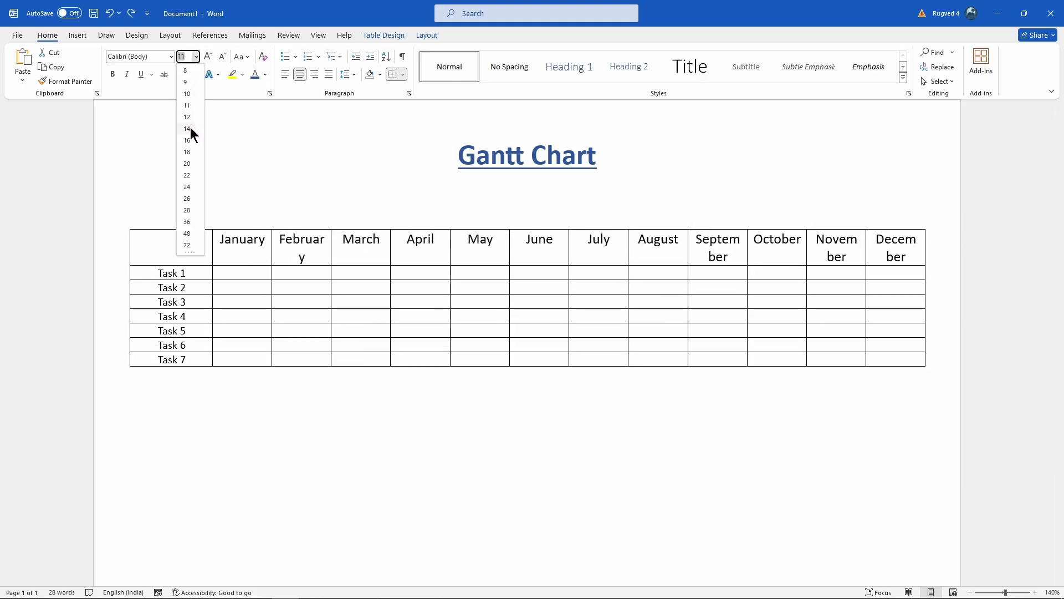
{"action": "left_click", "coordinate": [188, 95]}
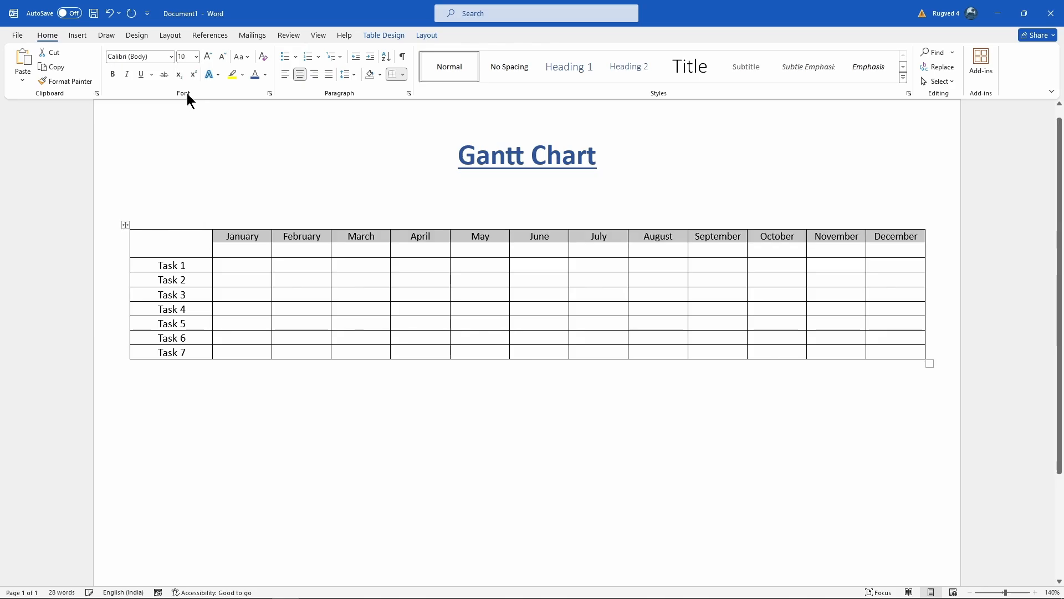
{"action": "left_click", "coordinate": [916, 403]}
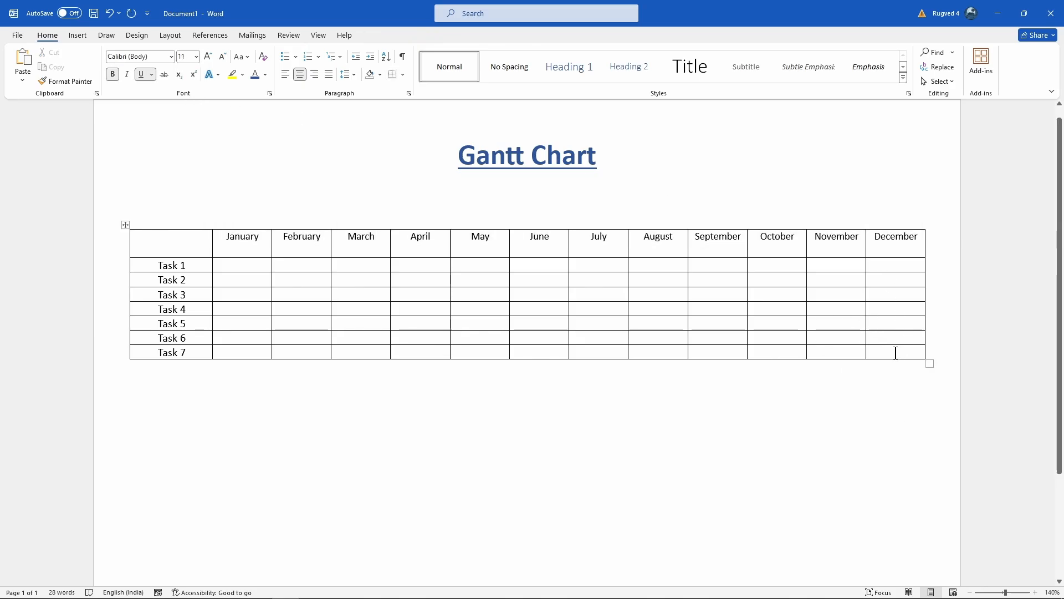
- Distribute the January to December columns evenly again in the widened table
{"action": "left_click_drag", "start_coordinate": [896, 352], "coordinate": [254, 249]}
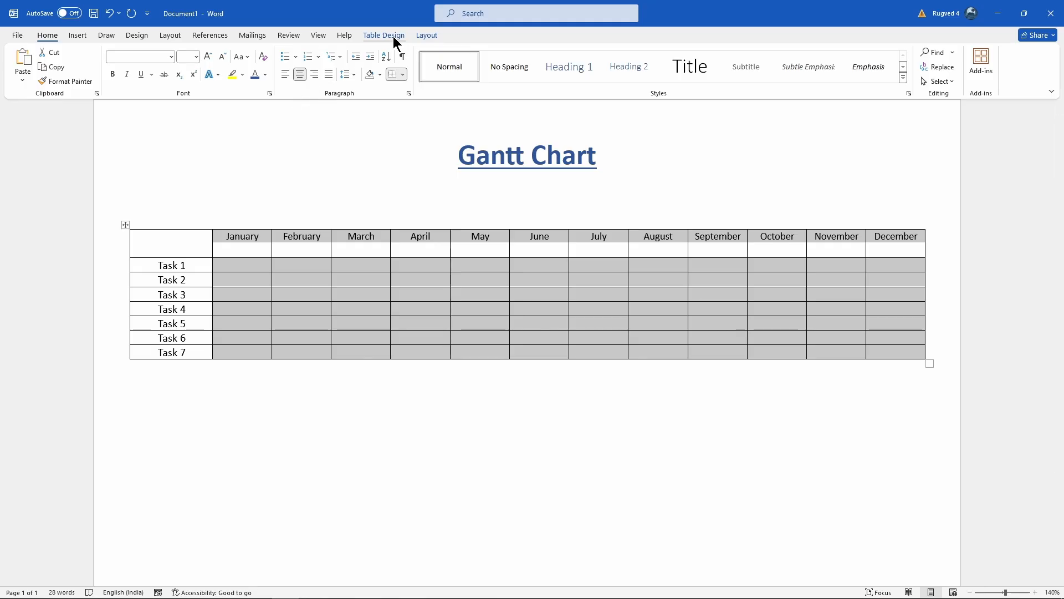
{"action": "left_click", "coordinate": [423, 35]}
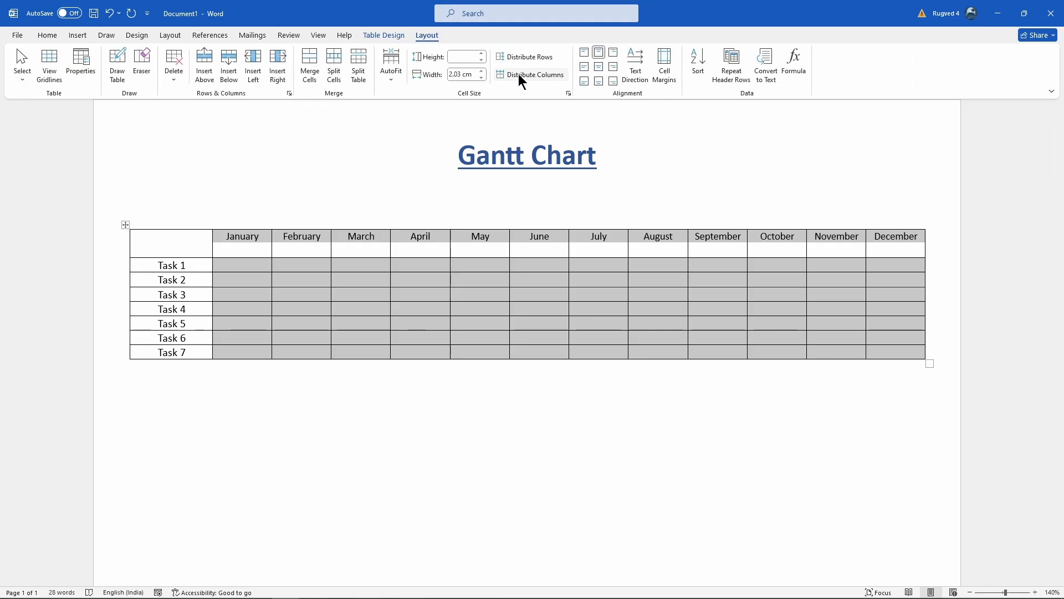
{"action": "left_click", "coordinate": [542, 76]}
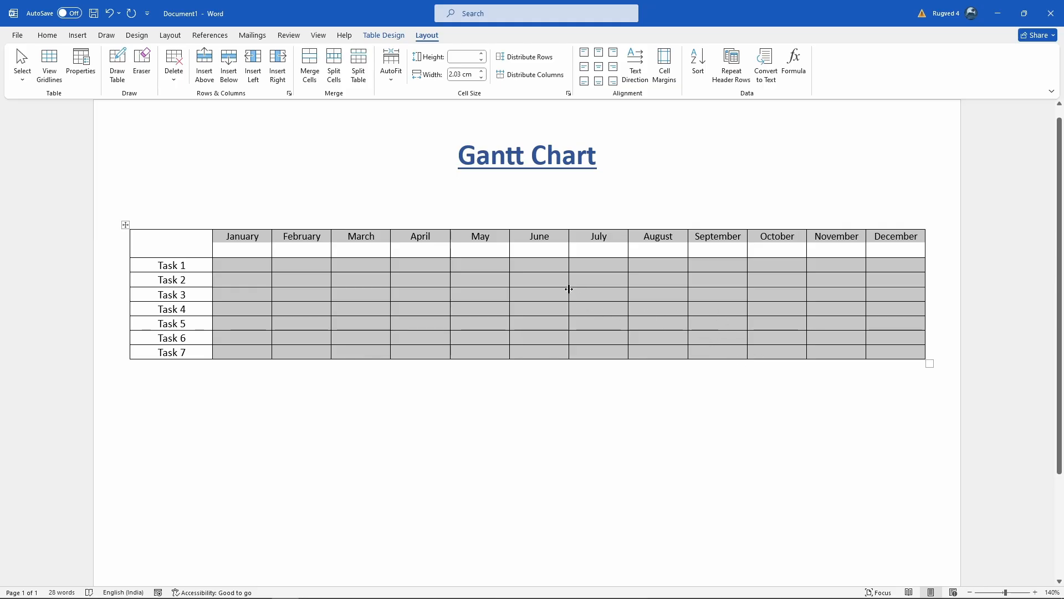
{"action": "left_click", "coordinate": [831, 239]}
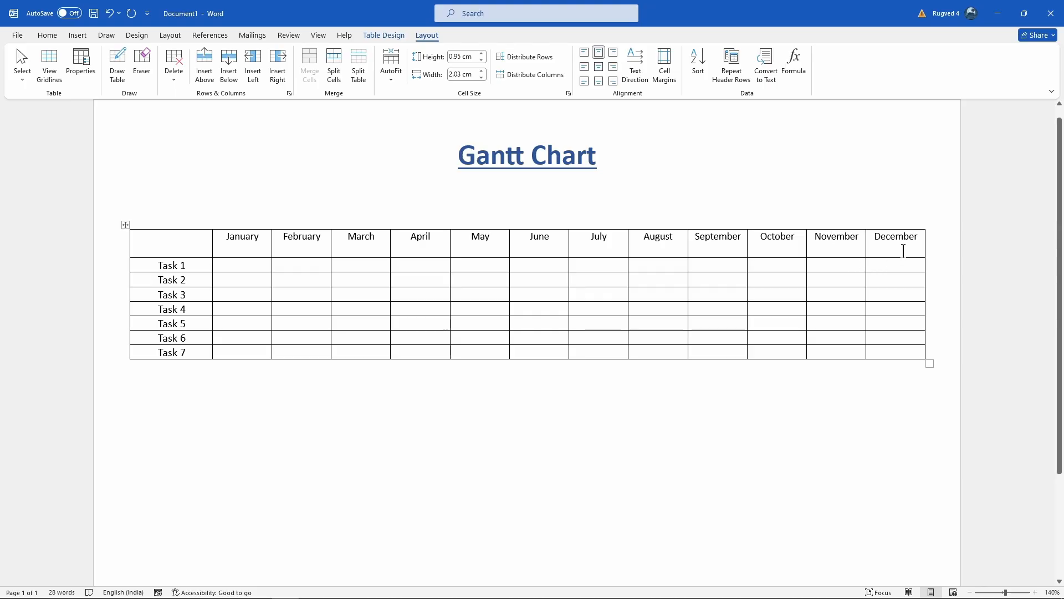
- Distribute all the table's rows, including the month header row, to equal heights
{"action": "left_click_drag", "start_coordinate": [916, 238], "coordinate": [366, 240]}
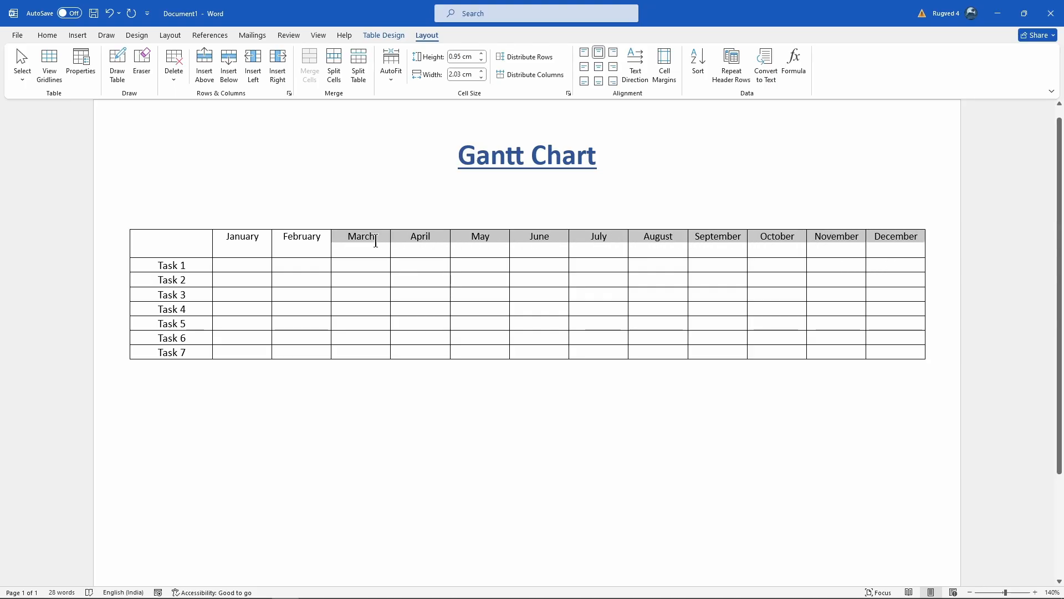
{"action": "left_click_drag", "start_coordinate": [910, 351], "coordinate": [657, 311]}
{"action": "left_click_drag", "start_coordinate": [434, 267], "coordinate": [240, 243]}
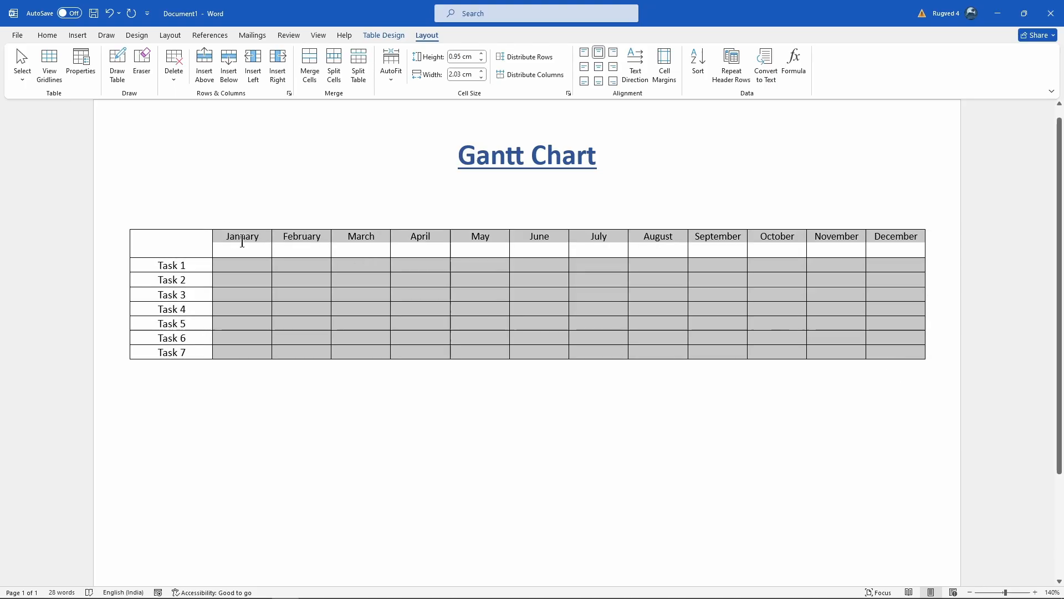
{"action": "left_click", "coordinate": [540, 56]}
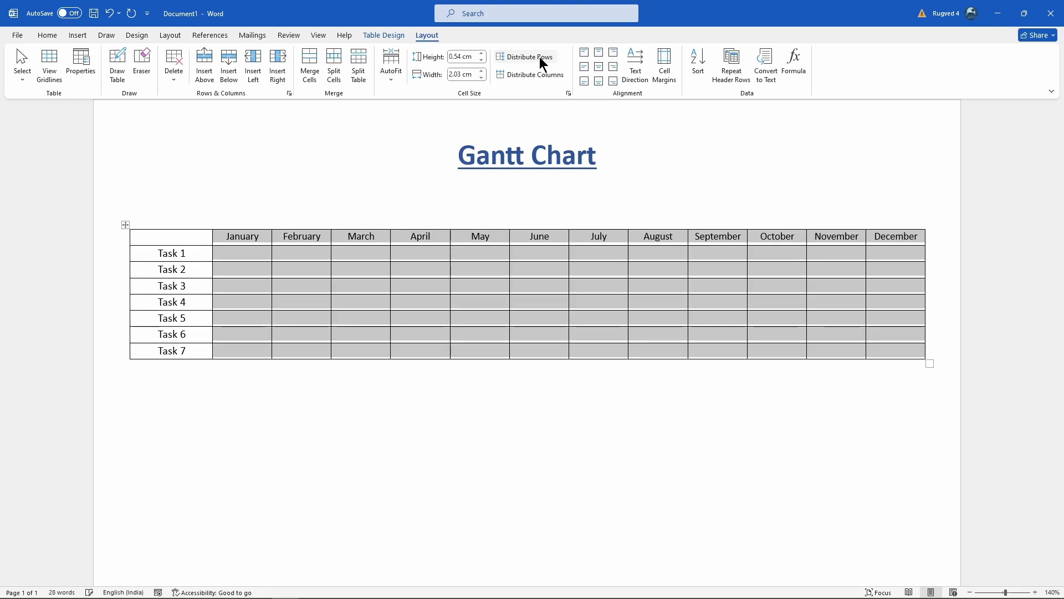
{"action": "left_click", "coordinate": [849, 400]}
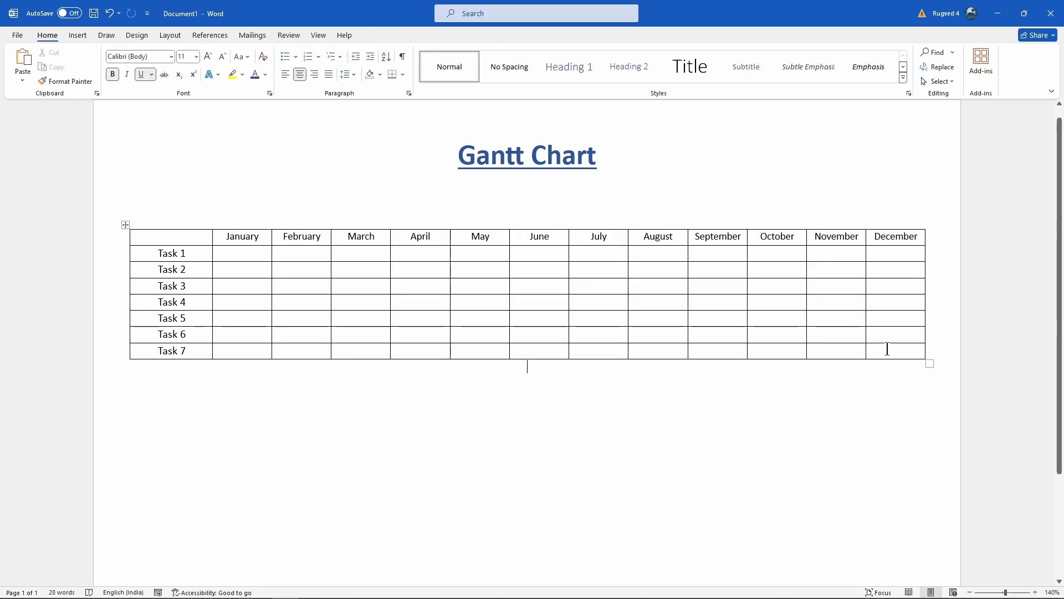
- Increase the height of the Task 1 to Task 7 rows to 1.3 cm, leaving out the header row
{"action": "scroll", "coordinate": [512, 404], "scroll_direction": "down", "scroll_amount": 1}
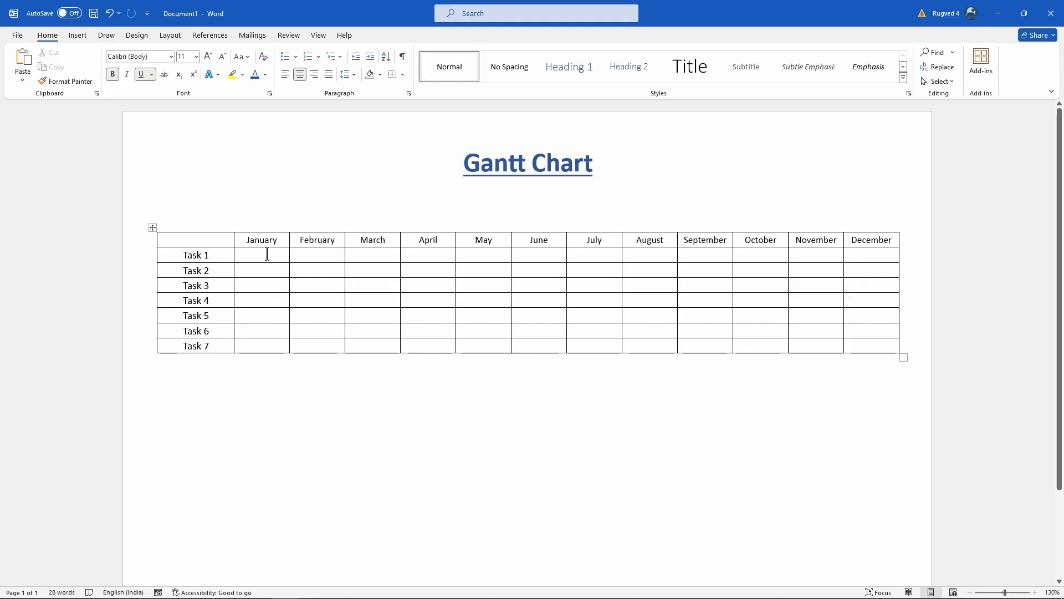
{"action": "left_click_drag", "start_coordinate": [222, 253], "coordinate": [852, 342]}
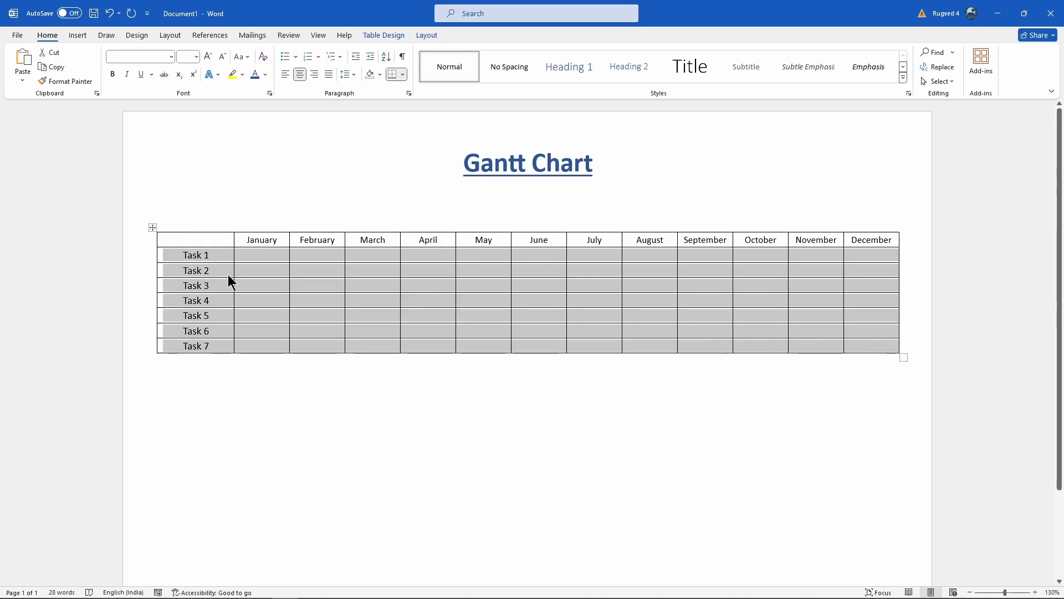
{"action": "left_click", "coordinate": [428, 36]}
{"action": "left_click", "coordinate": [481, 53]}
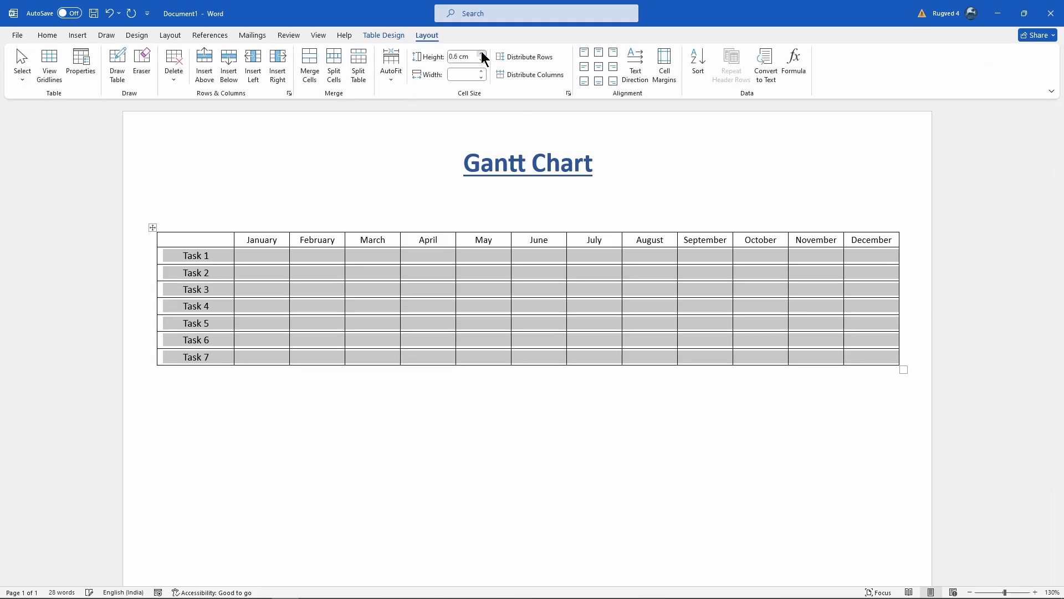
{"action": "left_click", "coordinate": [481, 53]}
{"action": "left_click", "coordinate": [481, 53]}
{"action": "left_click", "coordinate": [481, 53]}
{"action": "left_click", "coordinate": [481, 53]}
{"action": "left_click", "coordinate": [481, 54]}
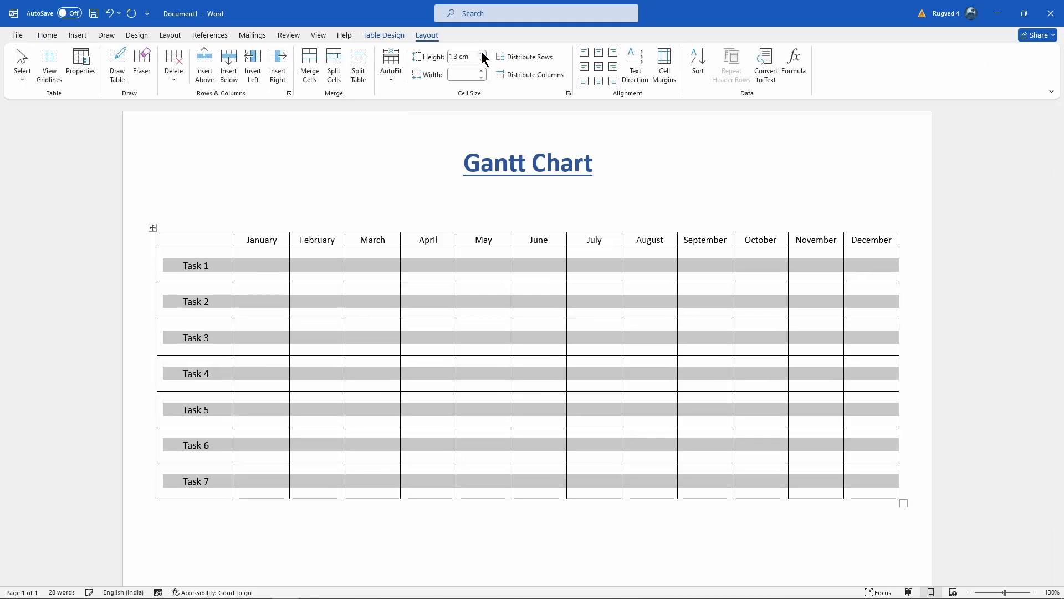
- Increase the height of the Task 1 to Task 7 rows to 1.6 cm
{"action": "left_click", "coordinate": [481, 53]}
{"action": "left_click", "coordinate": [481, 54]}
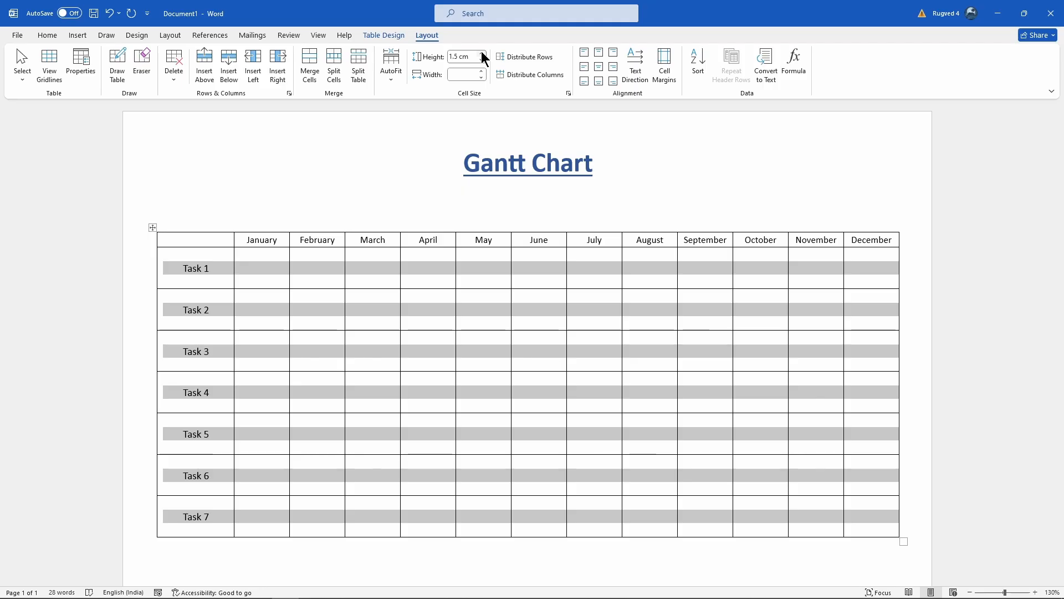
{"action": "left_click", "coordinate": [482, 54]}
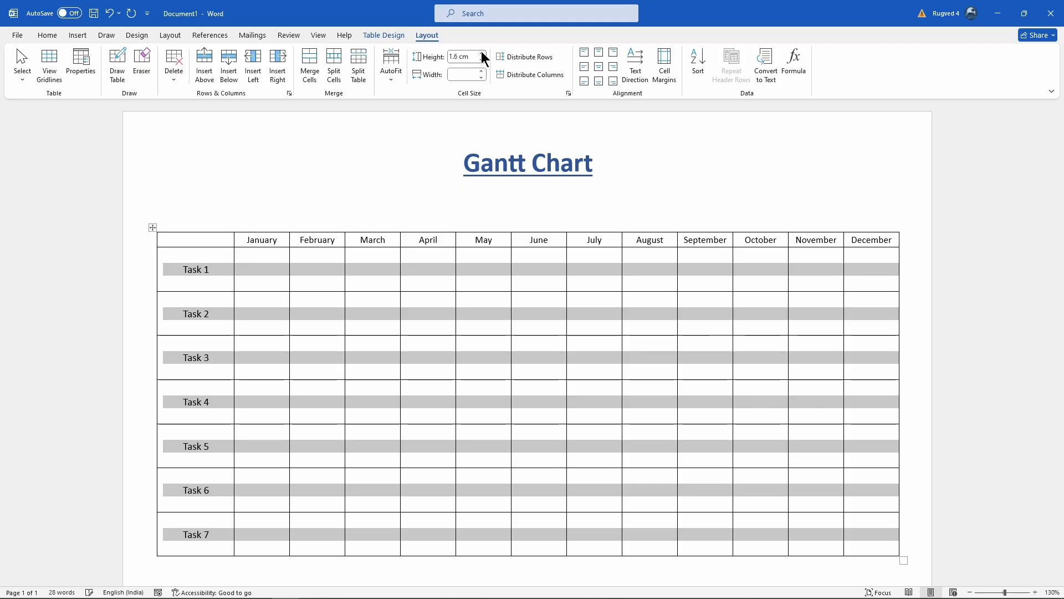
{"action": "left_click", "coordinate": [947, 324]}
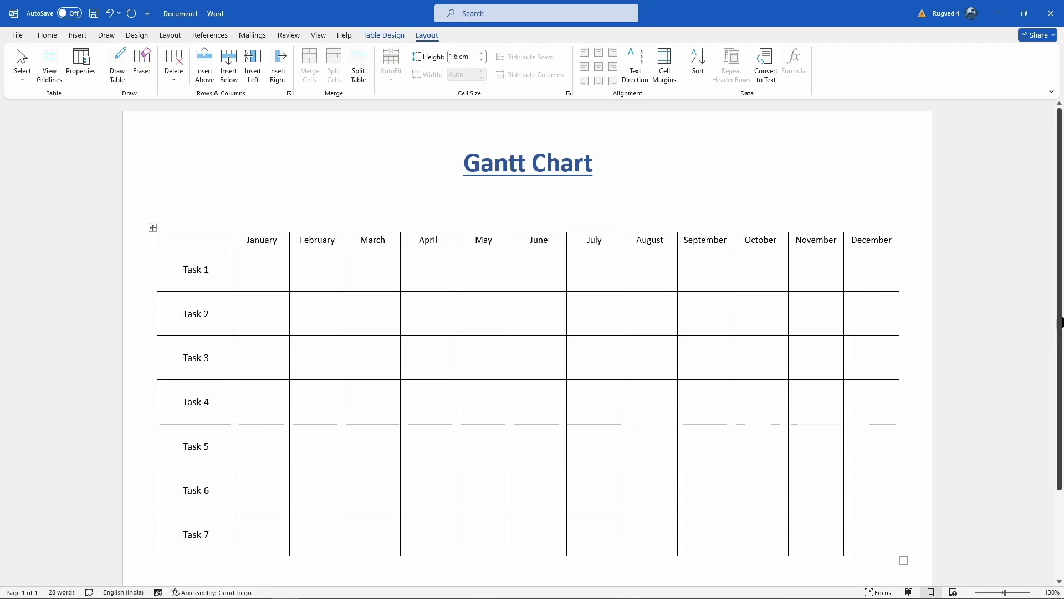
- Add the left-aligned caption "Table 5.2" on the line directly below the table
{"action": "left_click_drag", "start_coordinate": [1060, 323], "coordinate": [1059, 330]}
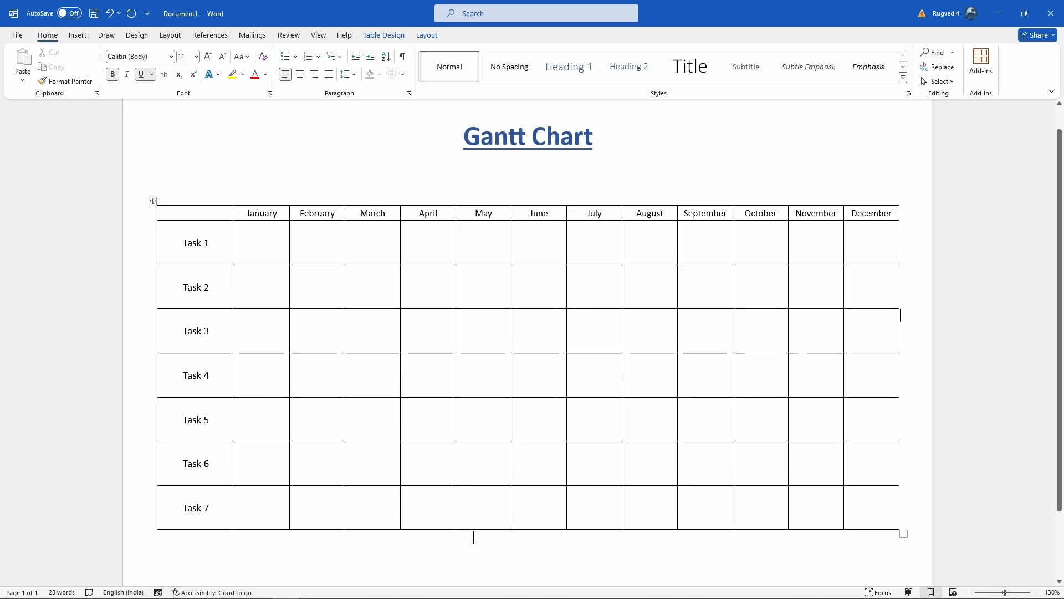
{"action": "left_click", "coordinate": [192, 543]}
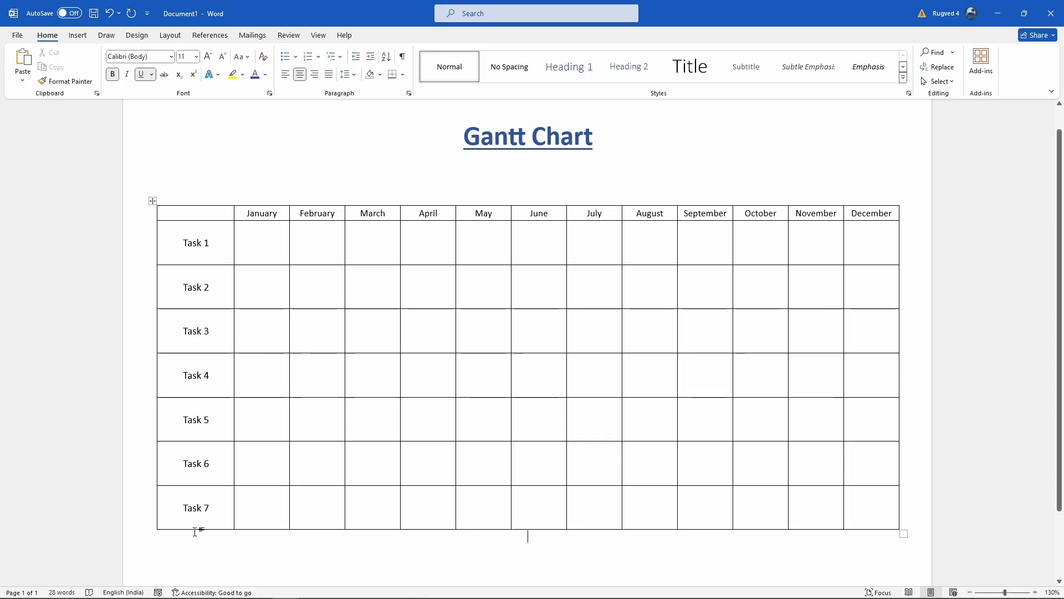
{"action": "left_click", "coordinate": [287, 76]}
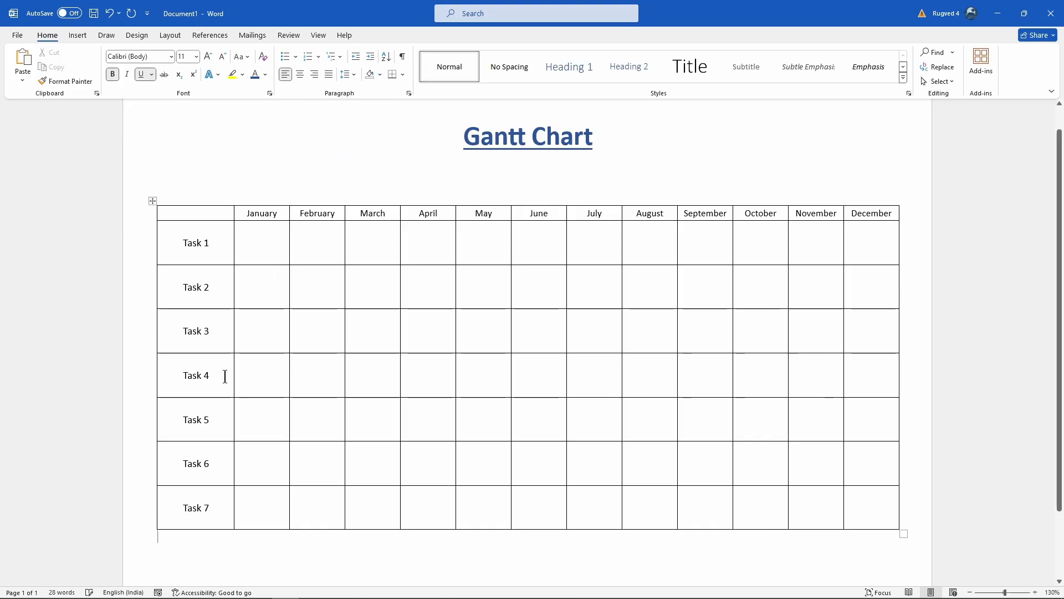
{"action": "type", "text": "Ta"}
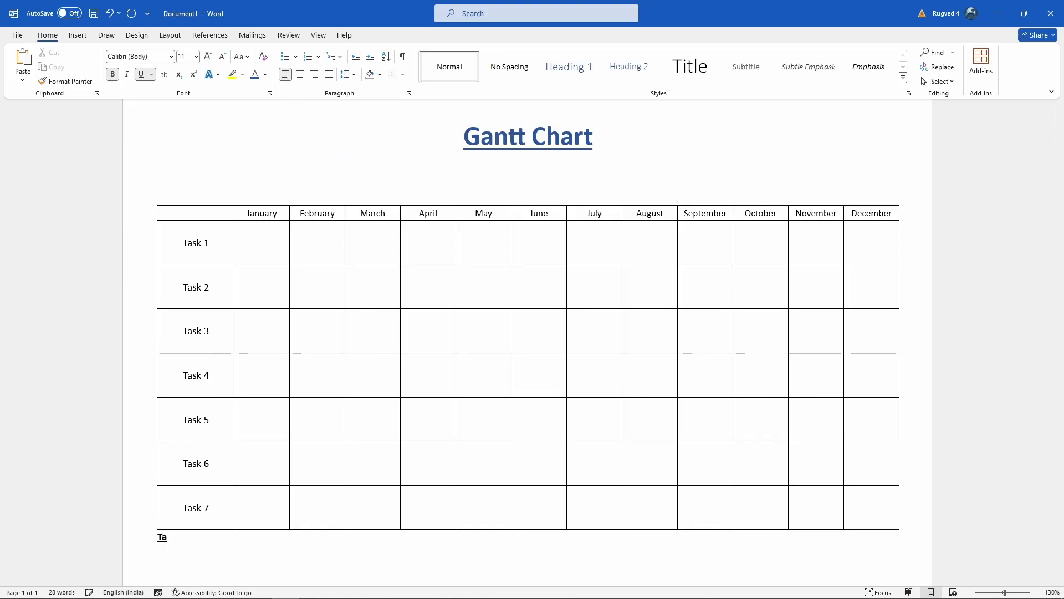
{"action": "type", "text": "ble "}
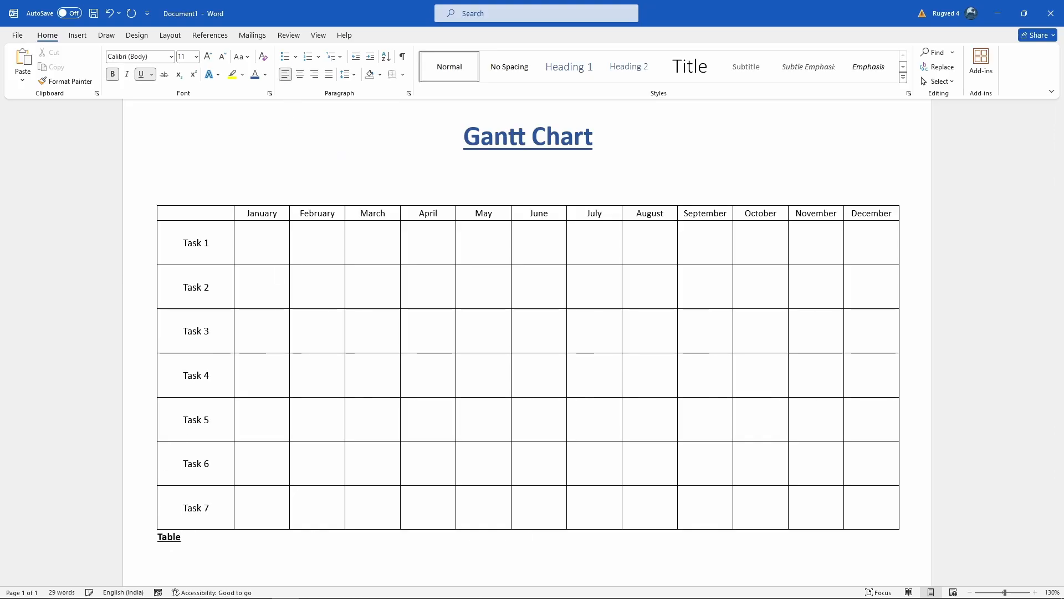
{"action": "type", "text": "5.2"}
- Remove the bold and underline formatting from the "Table 5.2" caption
{"action": "left_click_drag", "start_coordinate": [206, 540], "coordinate": [157, 537]}
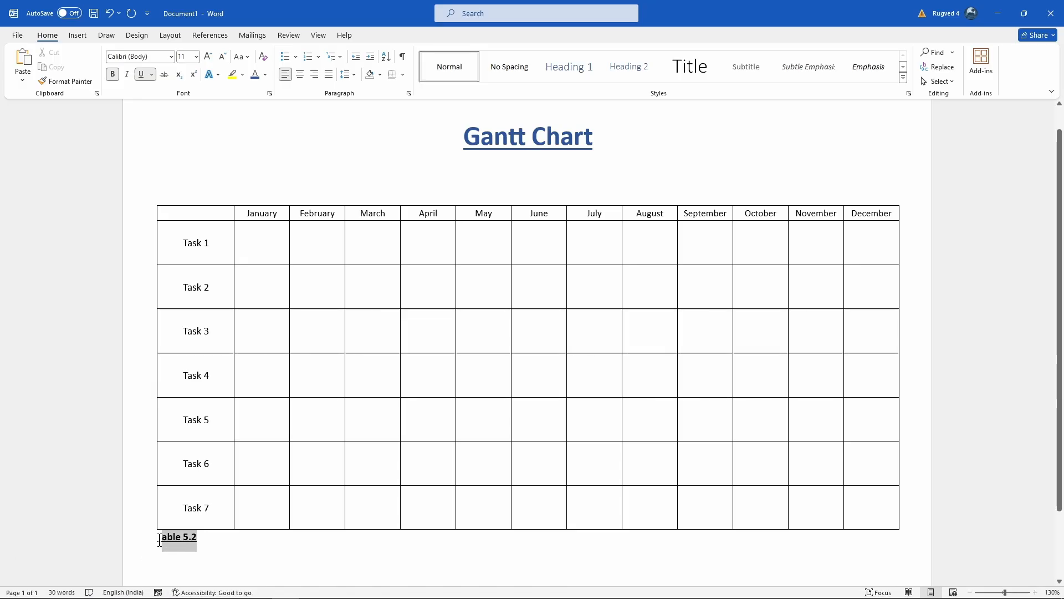
{"action": "left_click", "coordinate": [112, 74]}
{"action": "left_click", "coordinate": [142, 74]}
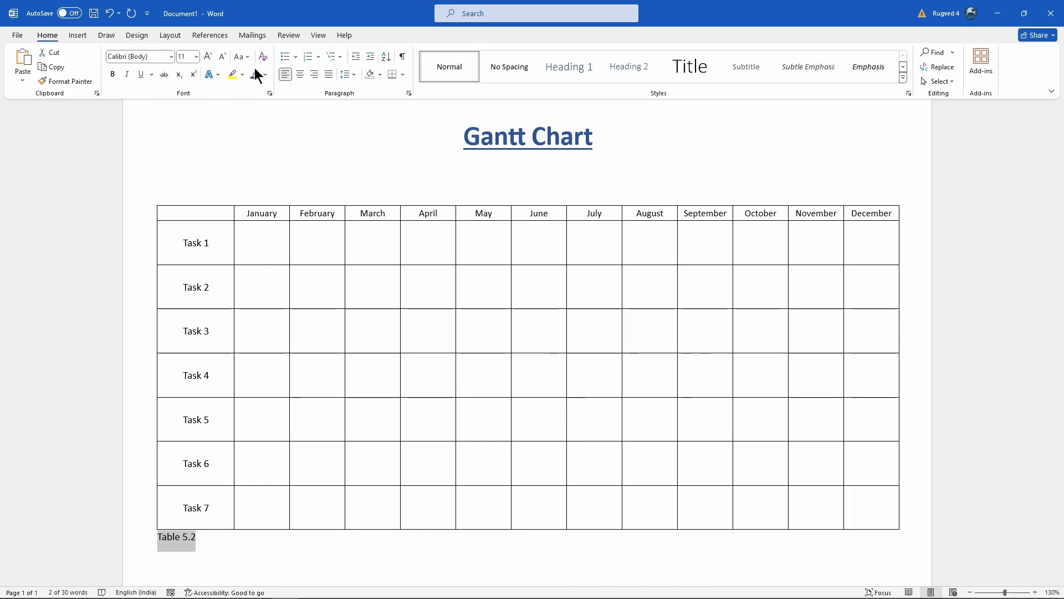
{"action": "left_click", "coordinate": [377, 553]}
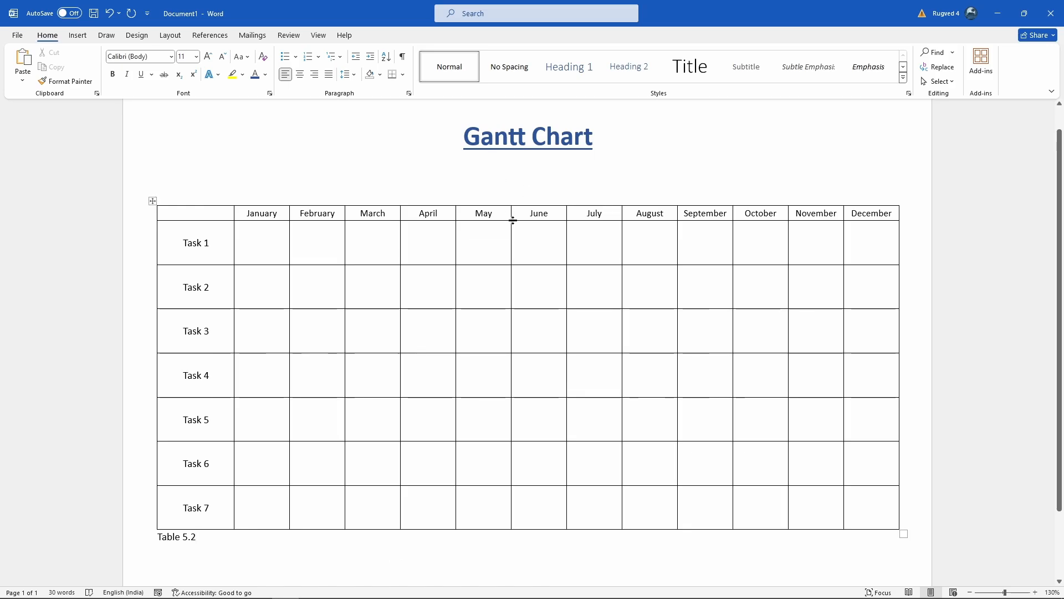
- Reduce the font size of the empty line between the title and the table to below 12 pt
{"action": "left_click", "coordinate": [495, 191]}
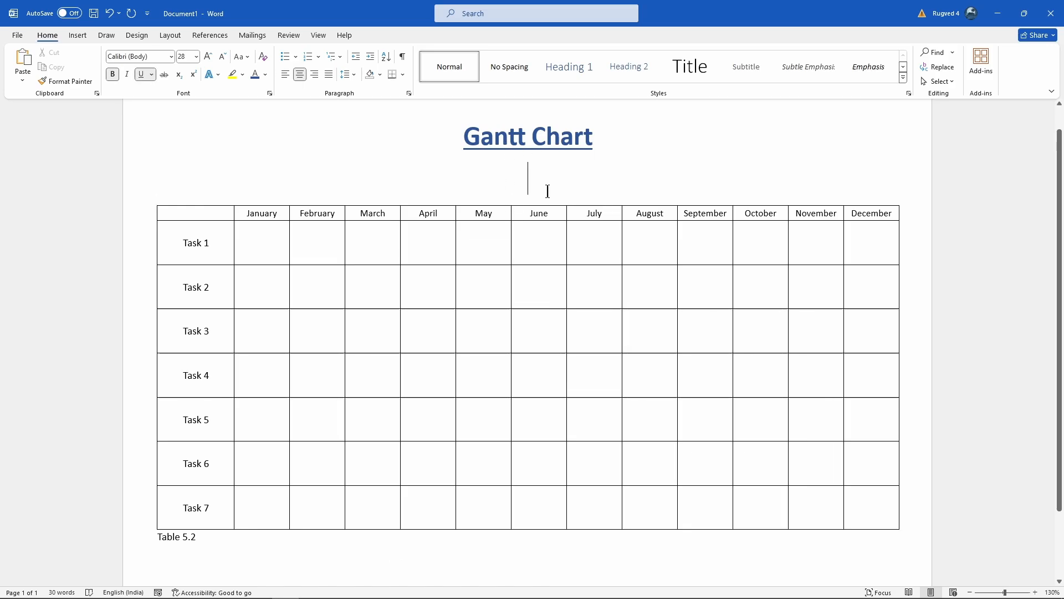
{"action": "left_click", "coordinate": [218, 56]}
{"action": "left_click", "coordinate": [218, 56]}
{"action": "left_click", "coordinate": [219, 57]}
{"action": "left_click", "coordinate": [218, 57]}
{"action": "left_click", "coordinate": [219, 57]}
{"action": "left_click", "coordinate": [218, 57]}
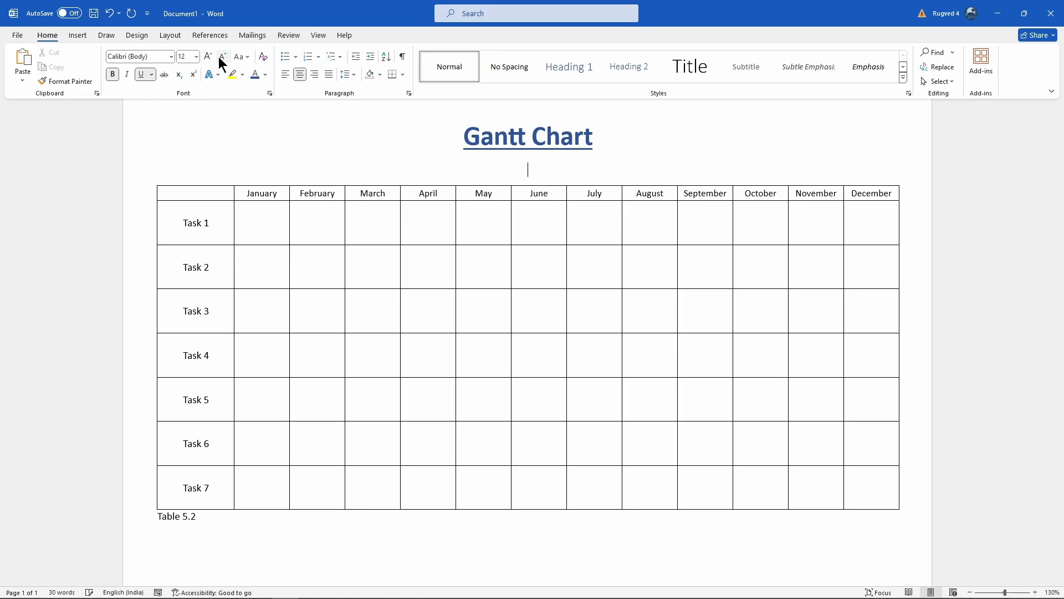
{"action": "left_click", "coordinate": [219, 57]}
{"action": "key", "text": "ctrl+End"}
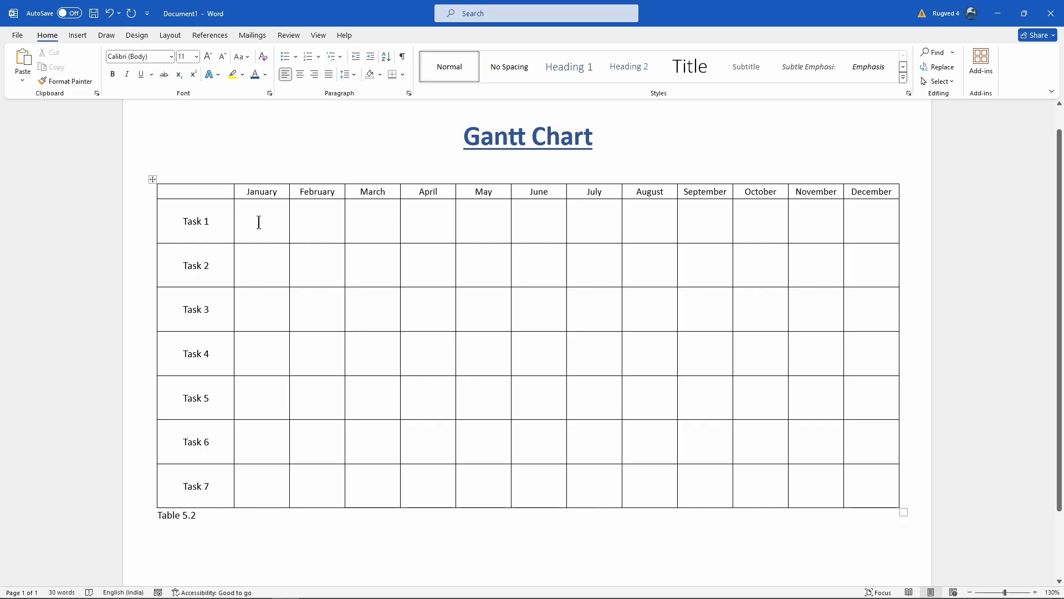
- Shade the January and February cells of the Task 1 row light blue
{"action": "left_click_drag", "start_coordinate": [259, 222], "coordinate": [314, 221]}
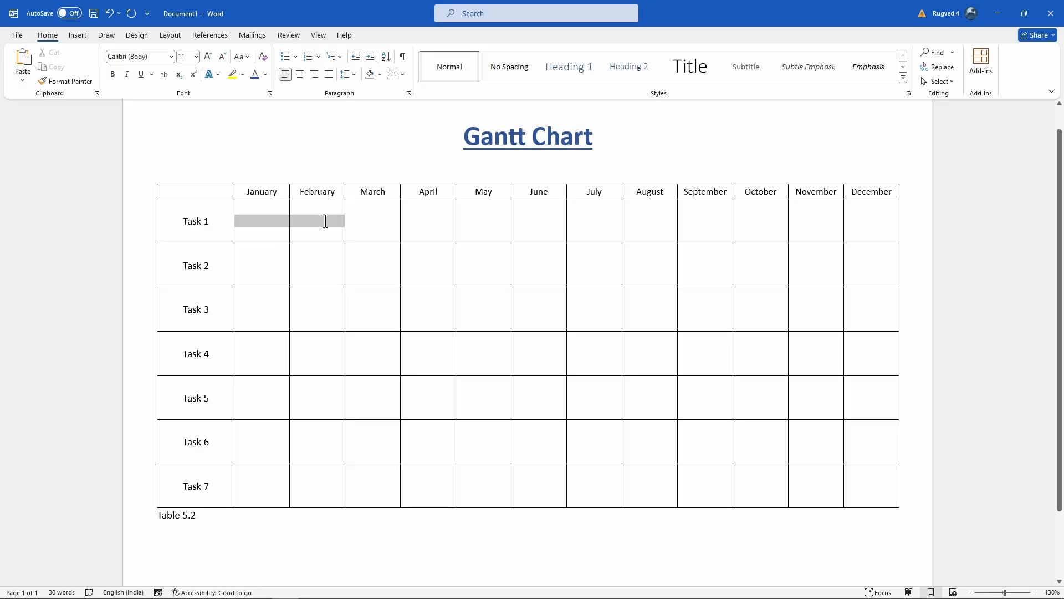
{"action": "left_click", "coordinate": [424, 38]}
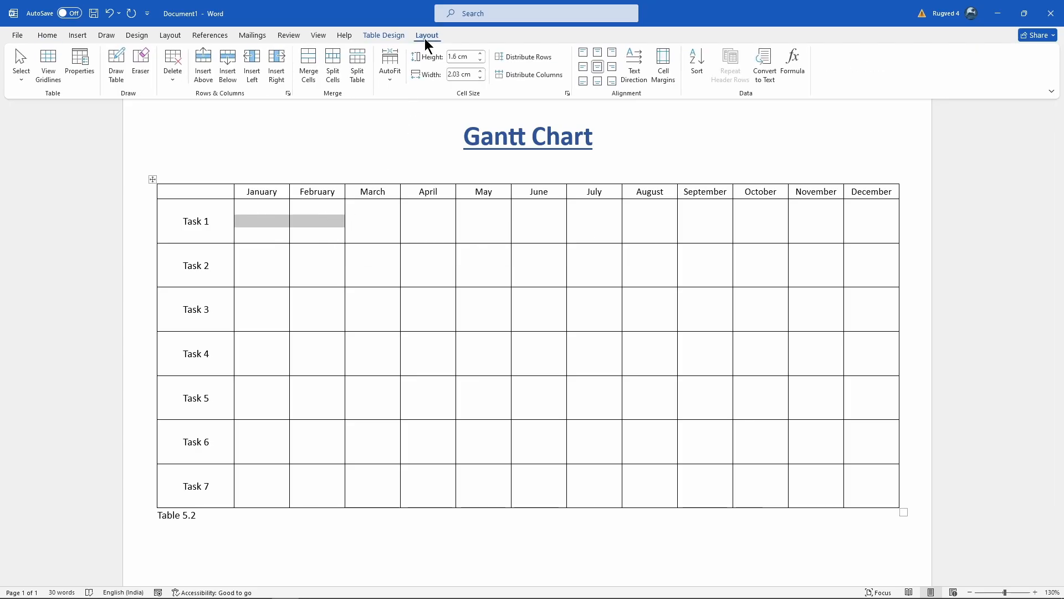
{"action": "left_click", "coordinate": [393, 40]}
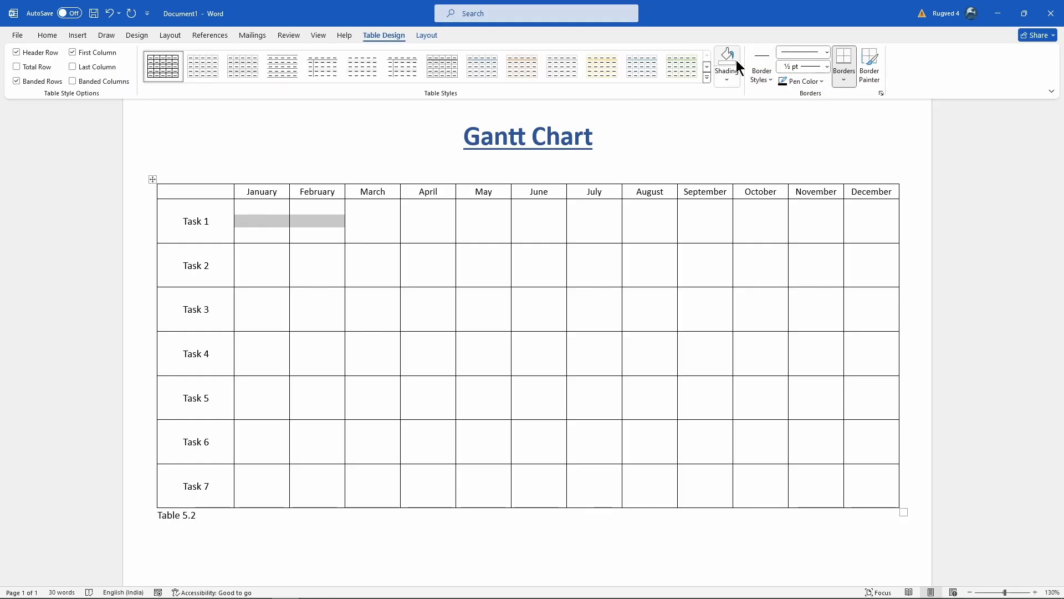
{"action": "left_click", "coordinate": [727, 81]}
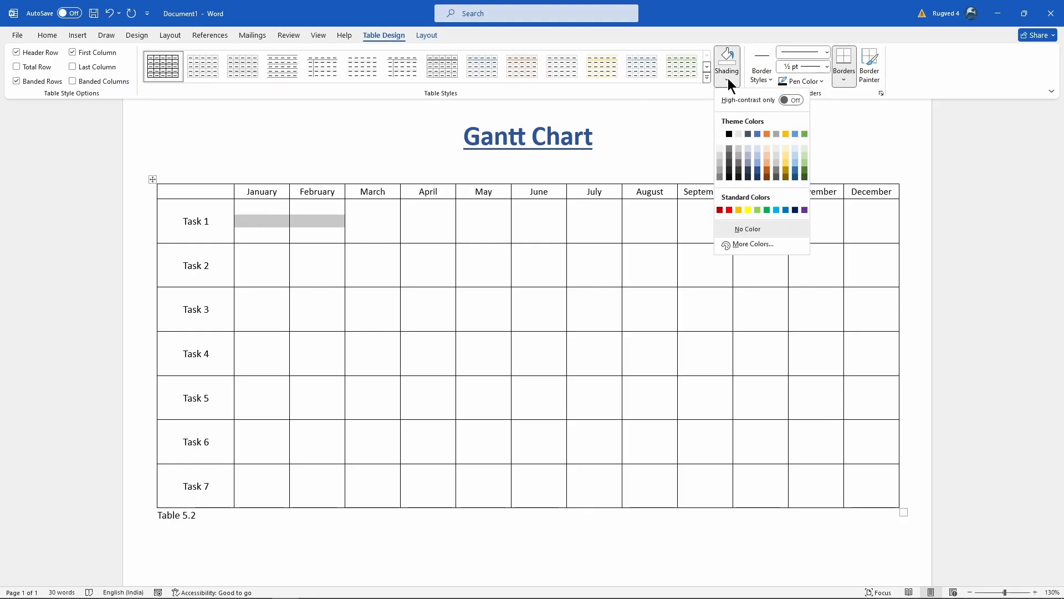
{"action": "left_click", "coordinate": [757, 155]}
{"action": "left_click", "coordinate": [433, 265]}
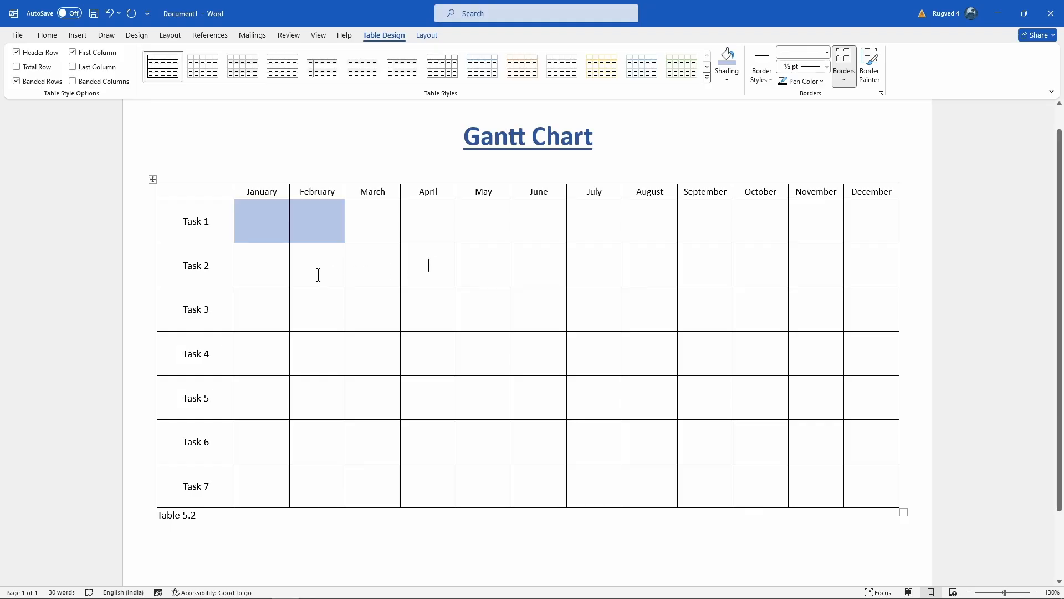
- Shade the February to April cells of Task 2 dark blue, and select the February to July cells of Task 3
{"action": "left_click_drag", "start_coordinate": [318, 275], "coordinate": [429, 270]}
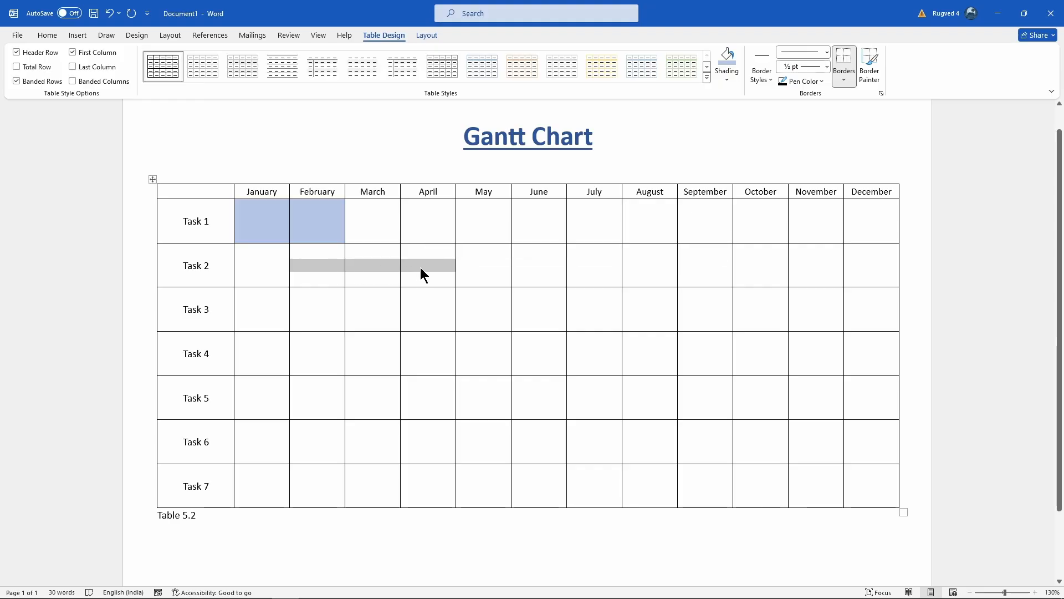
{"action": "left_click", "coordinate": [727, 79]}
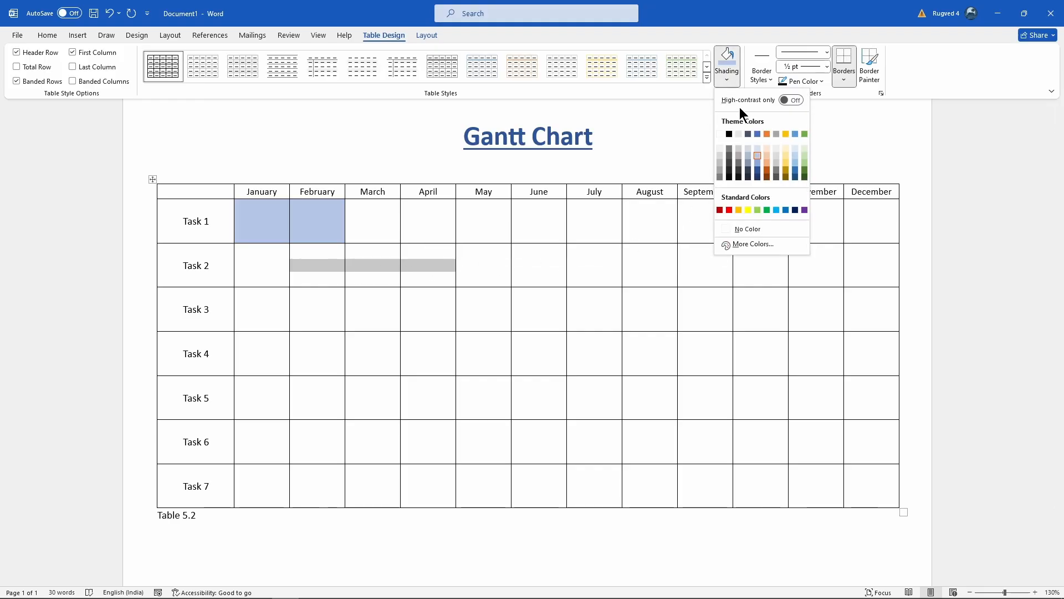
{"action": "left_click", "coordinate": [757, 171]}
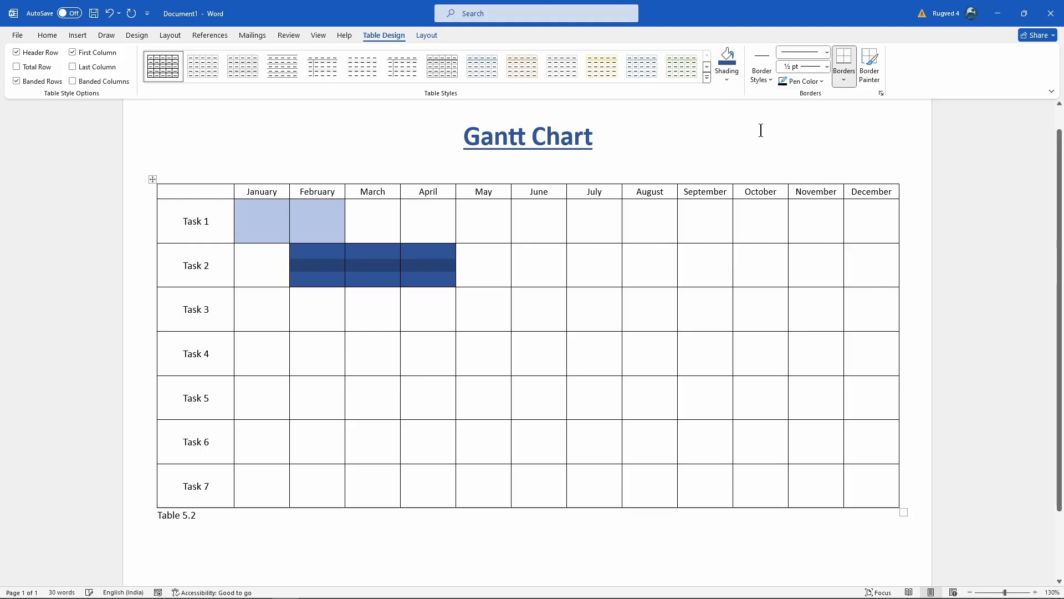
{"action": "left_click", "coordinate": [516, 319]}
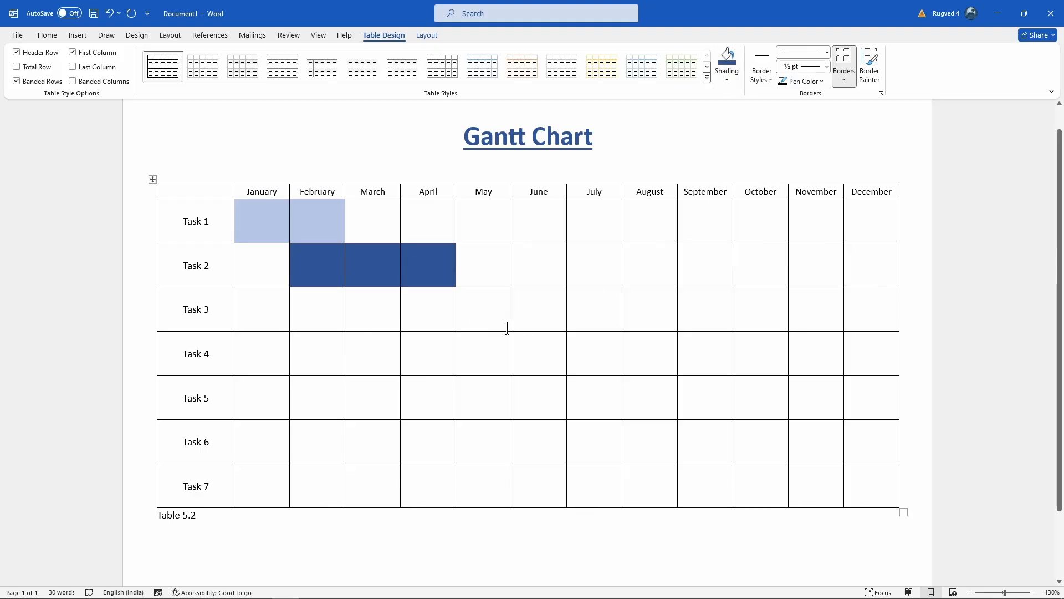
{"action": "left_click_drag", "start_coordinate": [328, 317], "coordinate": [574, 313]}
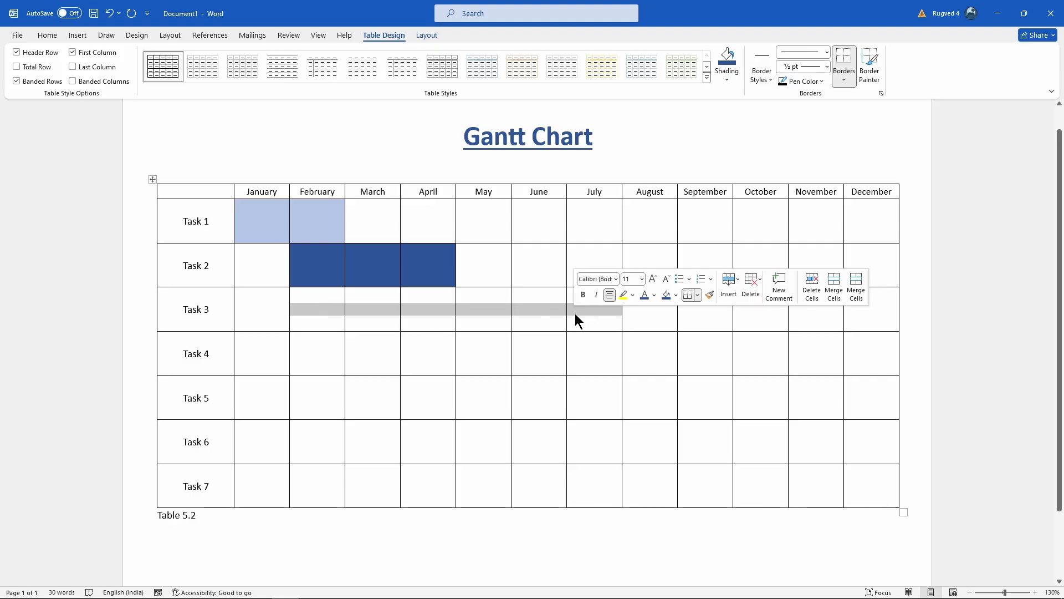
{"action": "left_click", "coordinate": [727, 81]}
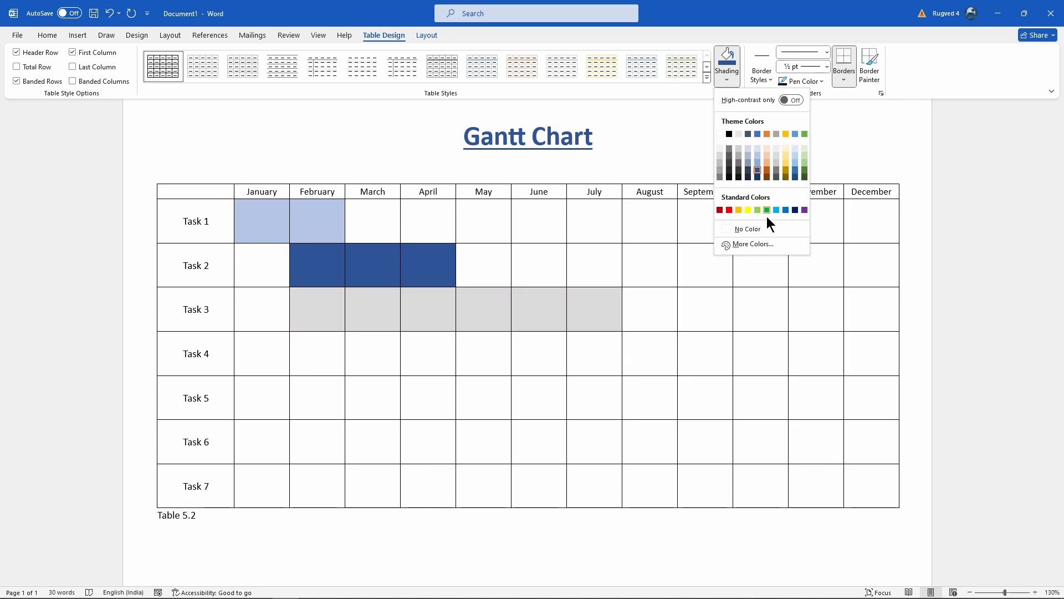
{"action": "left_click", "coordinate": [768, 242]}
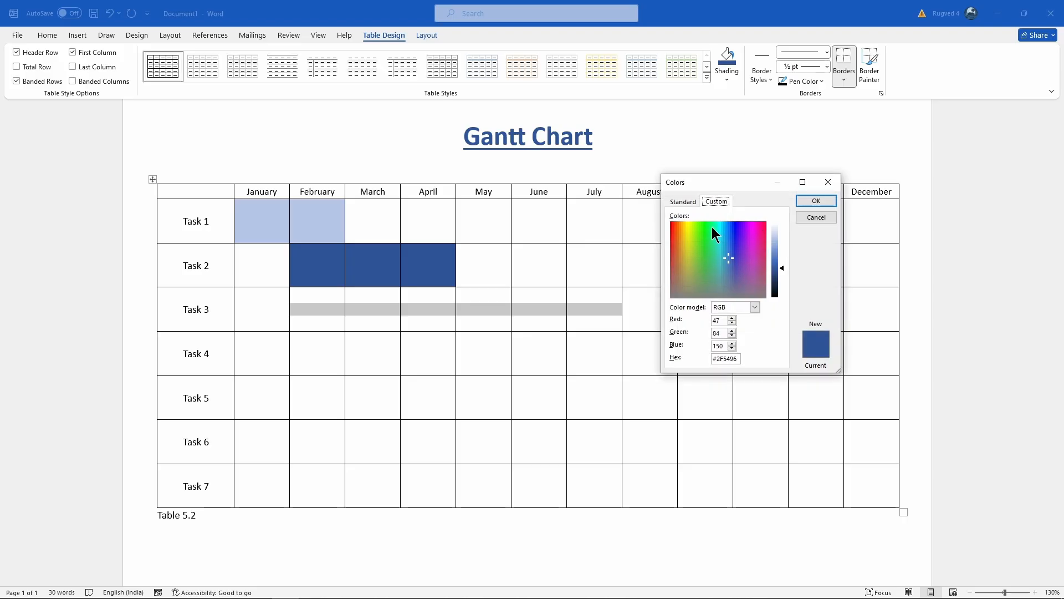
{"action": "mouse_move", "coordinate": [731, 259]}
{"action": "left_mouse_down"}
{"action": "mouse_move", "coordinate": [706, 248]}
{"action": "mouse_move", "coordinate": [727, 282]}
{"action": "mouse_move", "coordinate": [746, 269]}
{"action": "mouse_move", "coordinate": [741, 257]}
{"action": "left_mouse_up"}
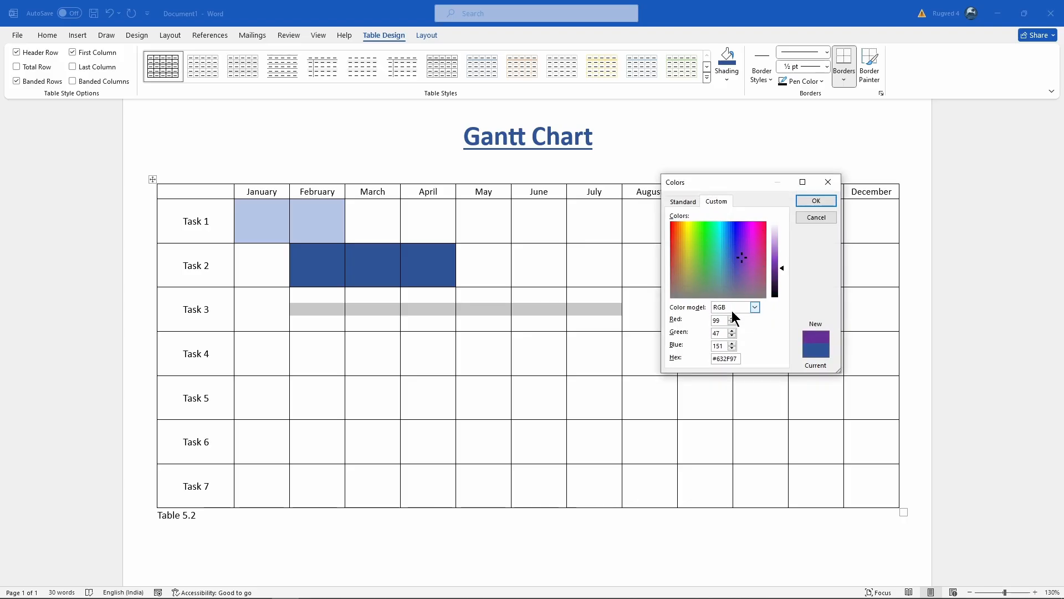
{"action": "left_click", "coordinate": [691, 200]}
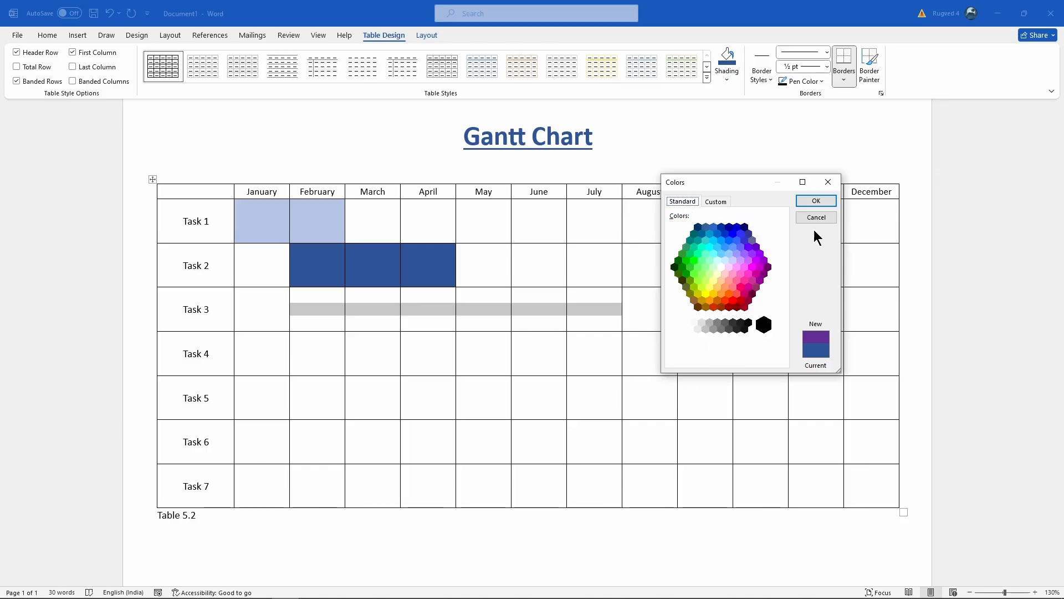
{"action": "left_click", "coordinate": [826, 218]}
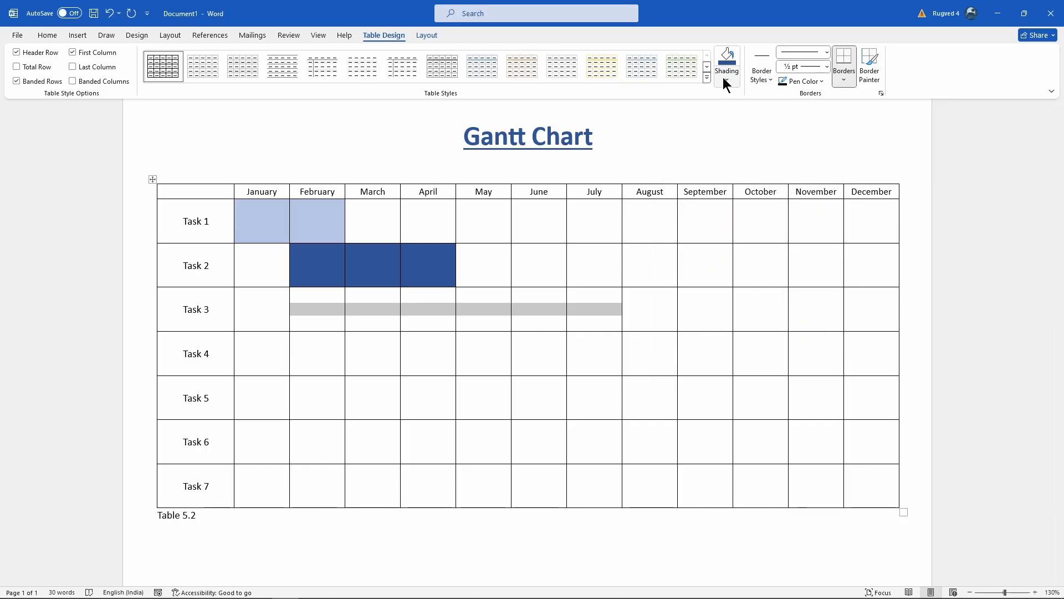
- Shade the selected February to July cells of Task 3 light blue and the March to June cells of Task 4 dark blue
{"action": "left_click", "coordinate": [725, 82]}
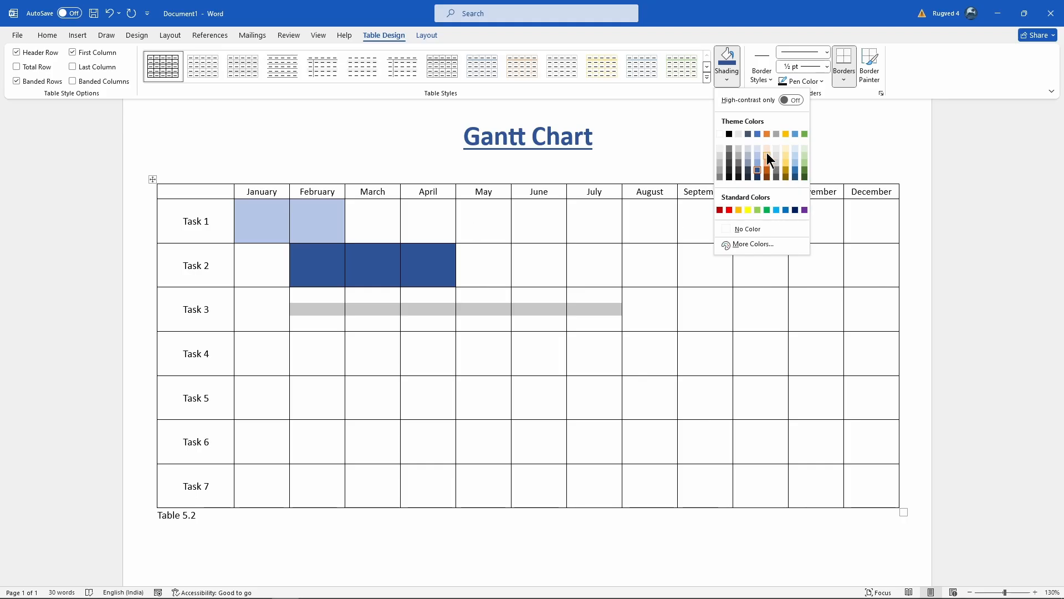
{"action": "left_click", "coordinate": [756, 157]}
{"action": "left_click_drag", "start_coordinate": [373, 355], "coordinate": [538, 355]}
{"action": "left_click", "coordinate": [726, 80]}
{"action": "left_click", "coordinate": [757, 170]}
- Shade the May to September cells of the Task 5 row medium blue
{"action": "left_click_drag", "start_coordinate": [485, 397], "coordinate": [705, 397]}
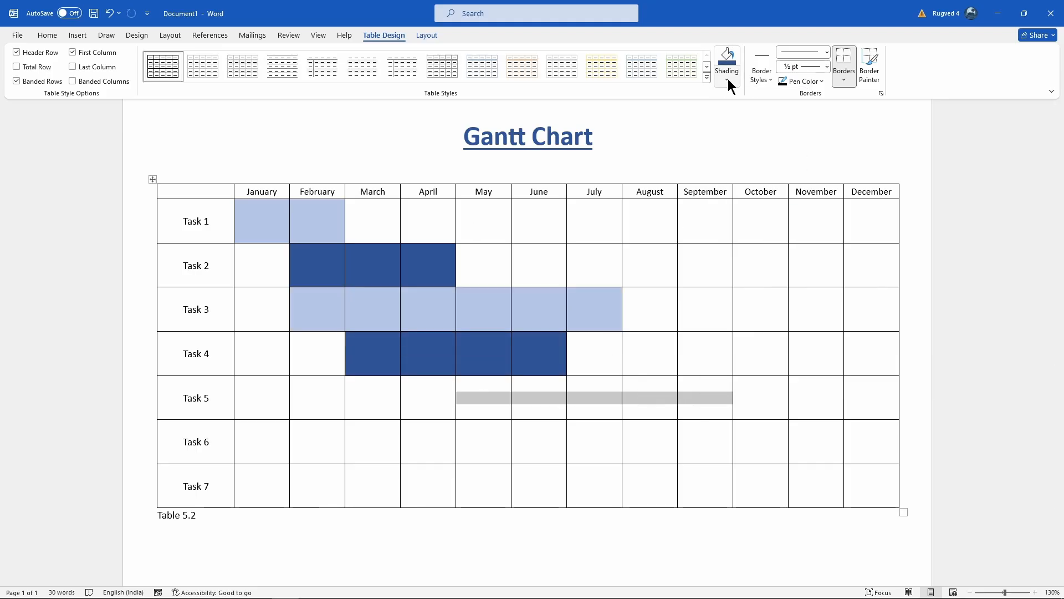
{"action": "left_click", "coordinate": [728, 82]}
{"action": "left_click", "coordinate": [757, 163]}
- Shade the February to October cells of Task 6 dark blue and the July to December cells of Task 7 light blue
{"action": "left_click", "coordinate": [771, 450]}
{"action": "left_click_drag", "start_coordinate": [771, 450], "coordinate": [566, 446]}
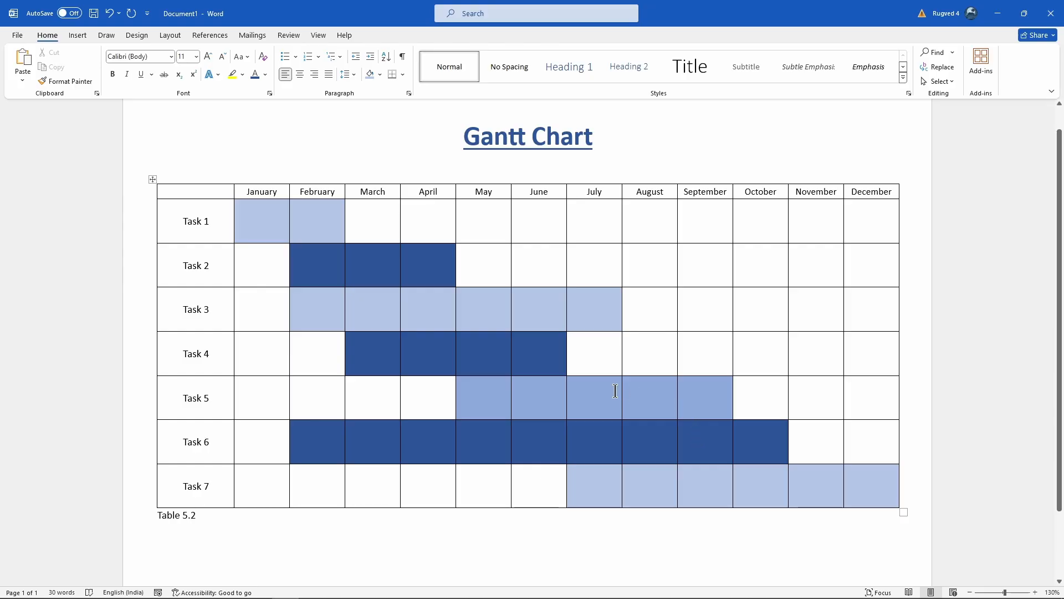
- Merge the shaded May to September cells of the Task 5 row and enter "Create Roadmap" in the merged cell
{"action": "left_click", "coordinate": [699, 398]}
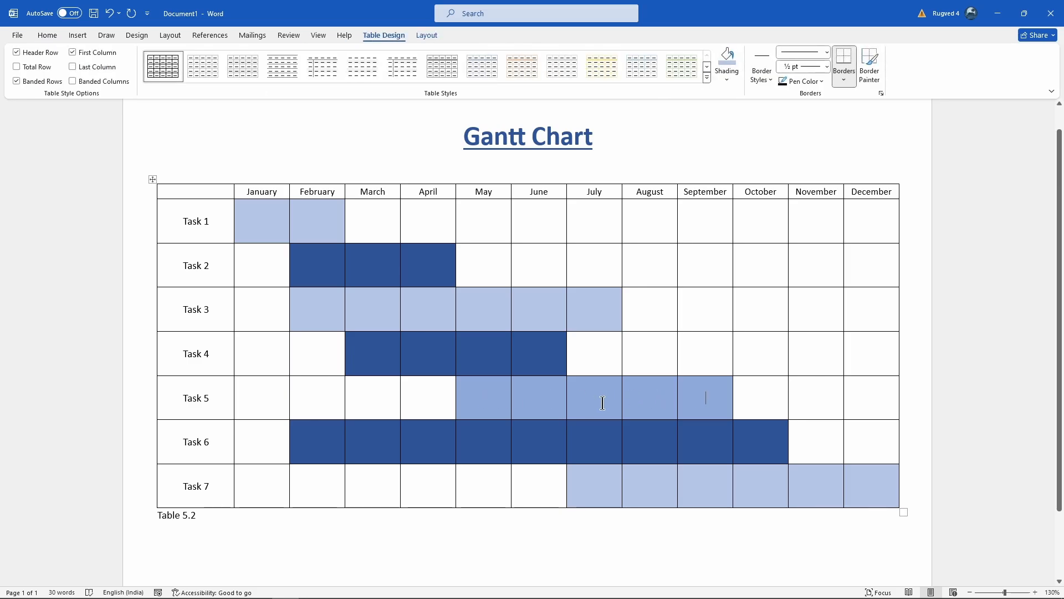
{"action": "left_click_drag", "start_coordinate": [712, 395], "coordinate": [488, 391]}
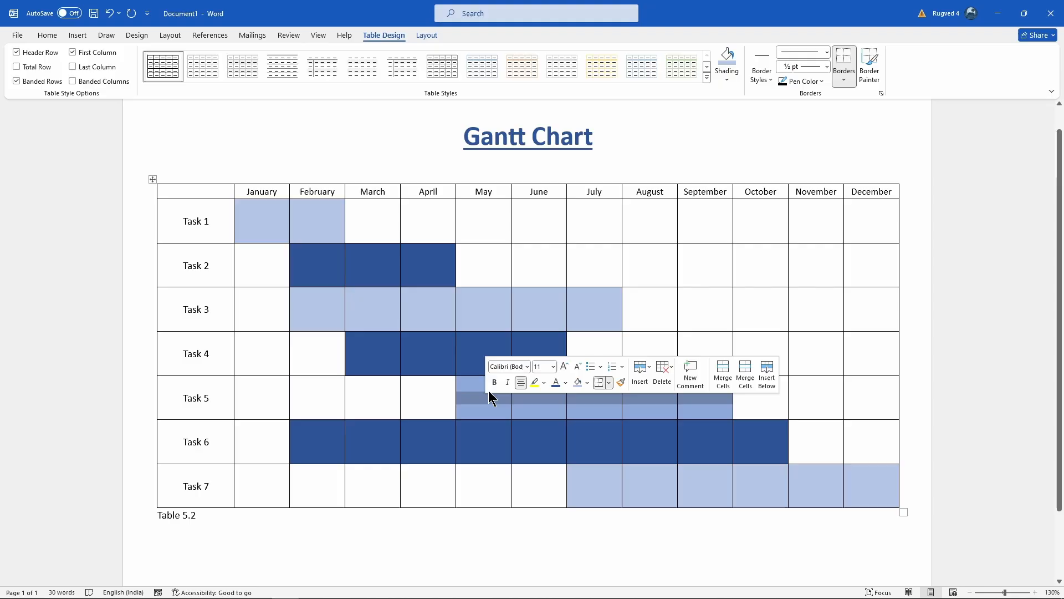
{"action": "left_click", "coordinate": [424, 36]}
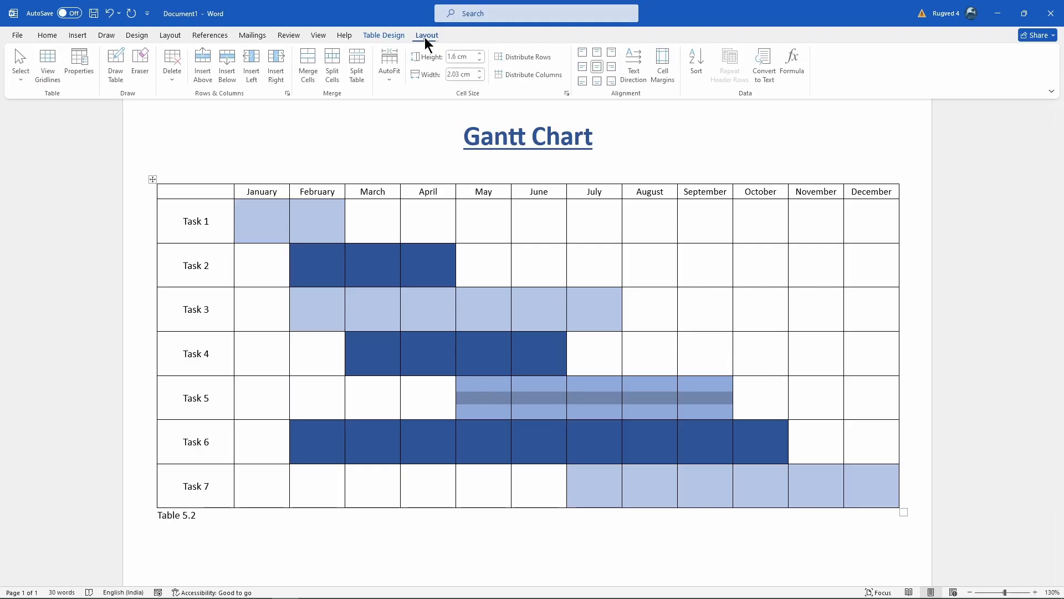
{"action": "left_click", "coordinate": [309, 69]}
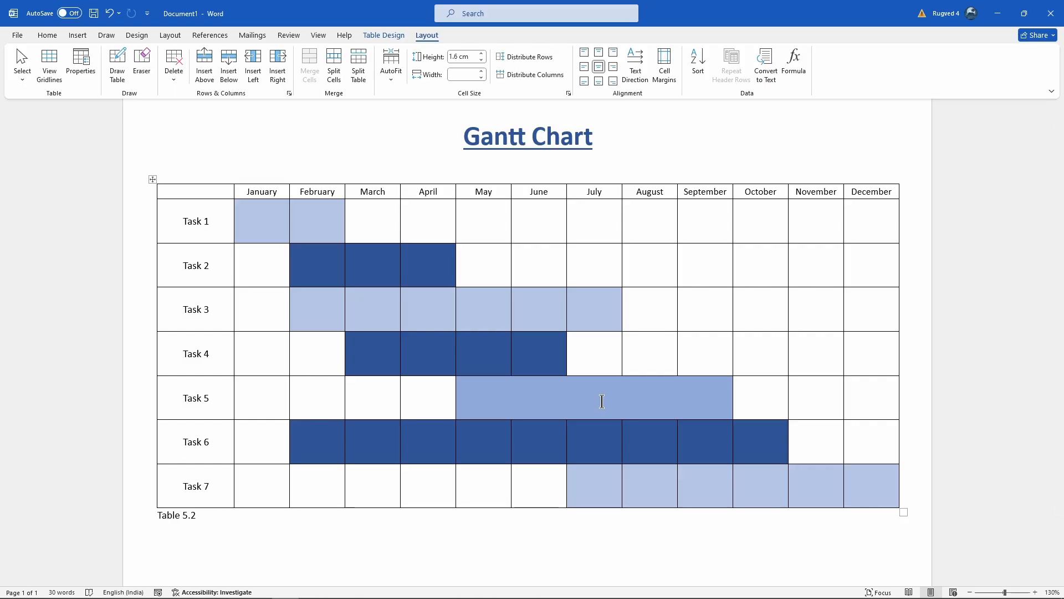
{"action": "type", "text": "Create Roadmap"}
- Enlarge the "Create Roadmap" text to size 18 and underline it
{"action": "left_click_drag", "start_coordinate": [642, 402], "coordinate": [558, 399]}
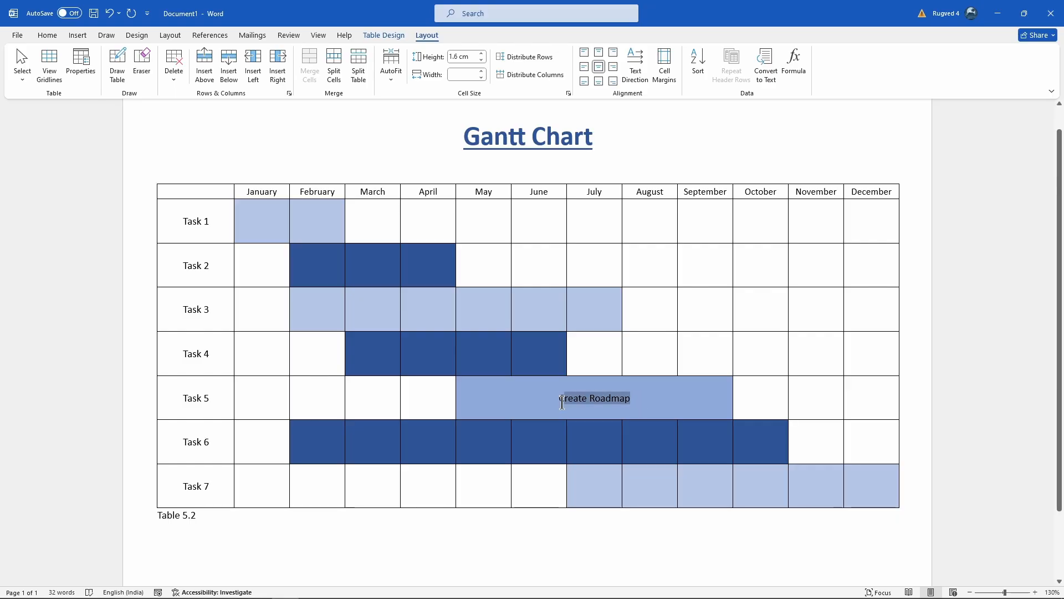
{"action": "left_click", "coordinate": [47, 35]}
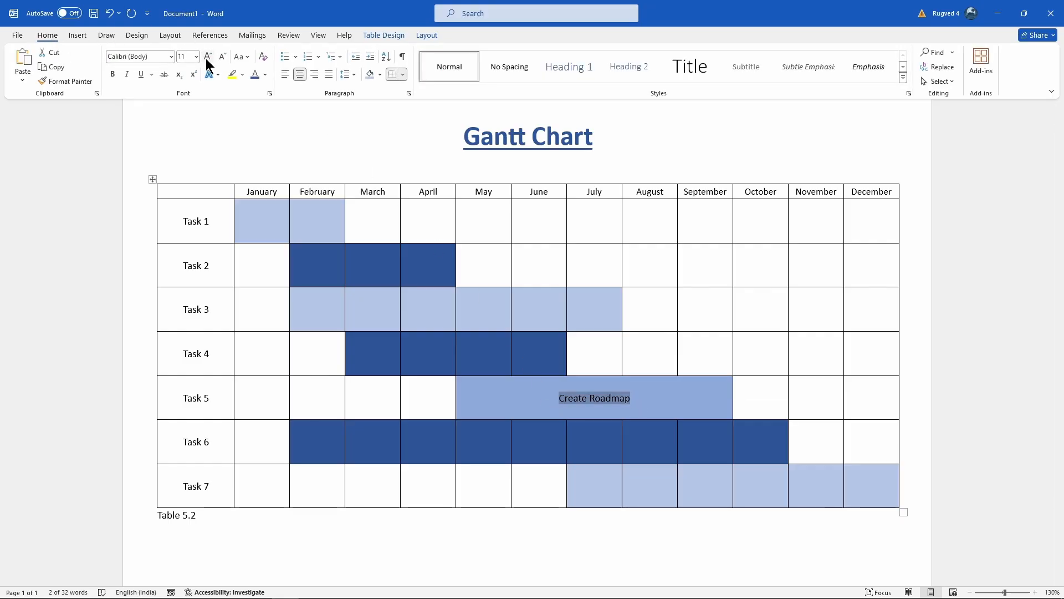
{"action": "left_click", "coordinate": [208, 56]}
{"action": "left_click", "coordinate": [207, 56]}
{"action": "left_click", "coordinate": [207, 56]}
{"action": "left_click", "coordinate": [208, 56]}
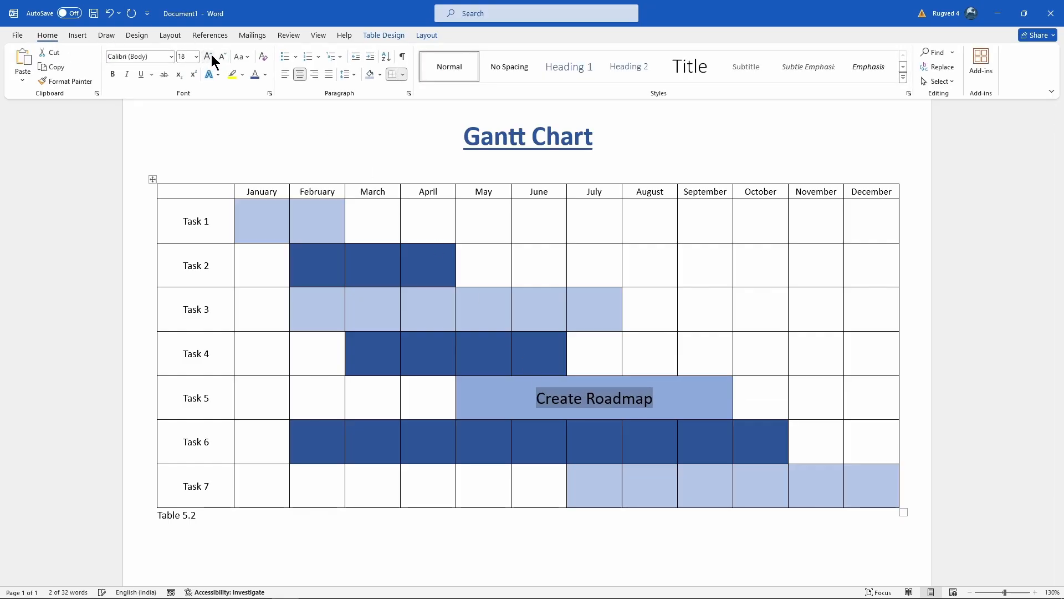
{"action": "left_click", "coordinate": [141, 74]}
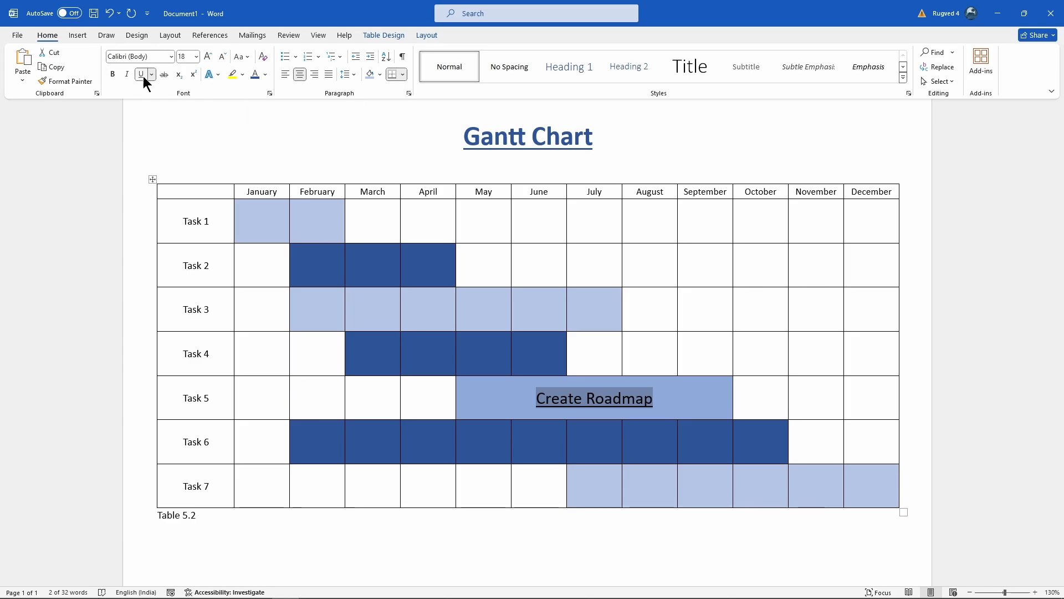
{"action": "left_click", "coordinate": [677, 396]}
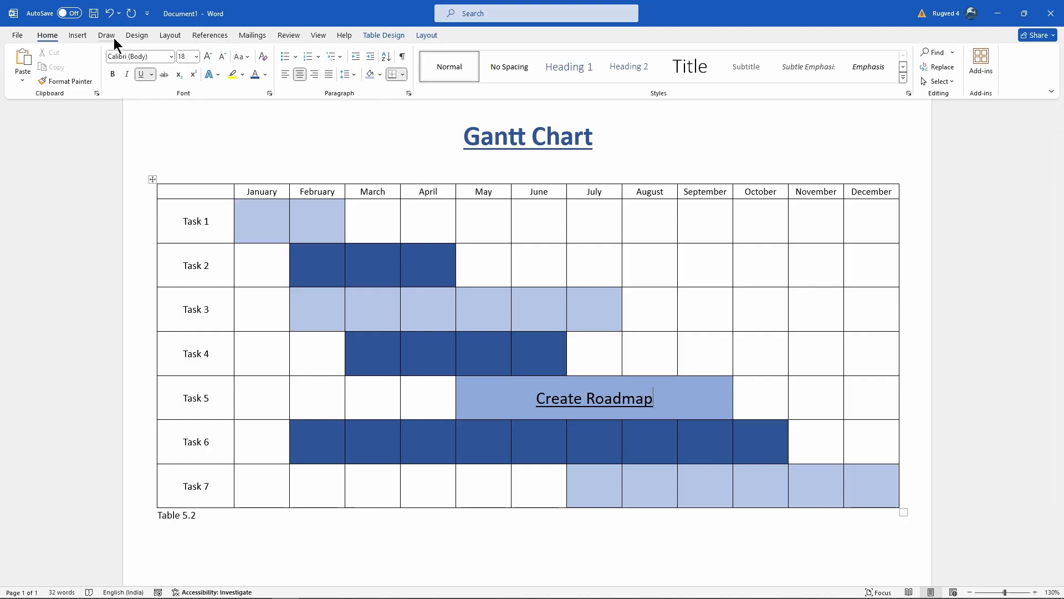
- Draw a text box about 4.1 cm wide and 0.7 cm high over Task 2's dark blue bar, containing "Create Dashboard"
{"action": "left_click", "coordinate": [81, 37]}
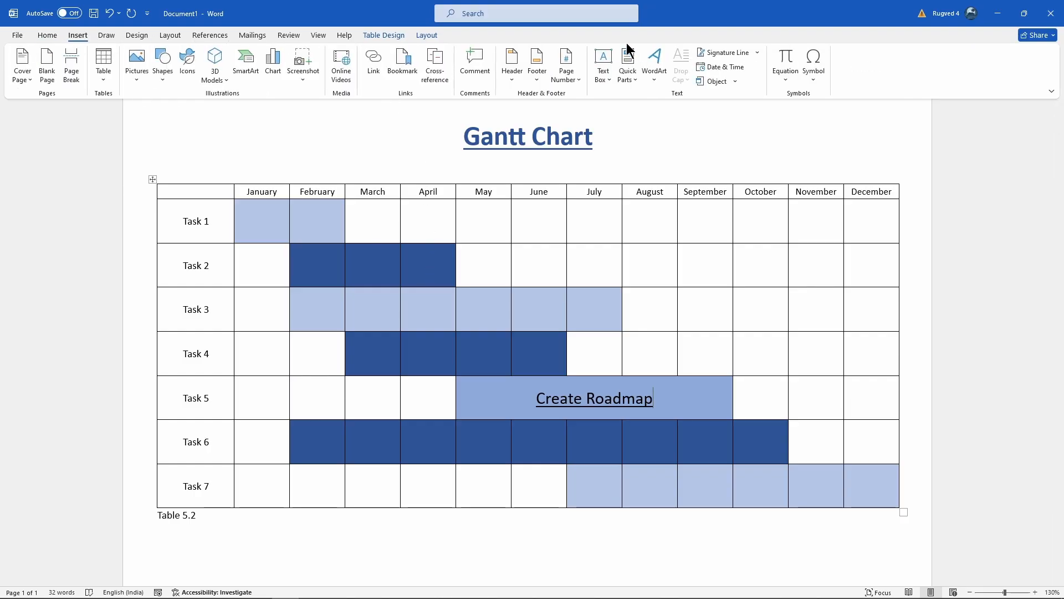
{"action": "left_click", "coordinate": [605, 78]}
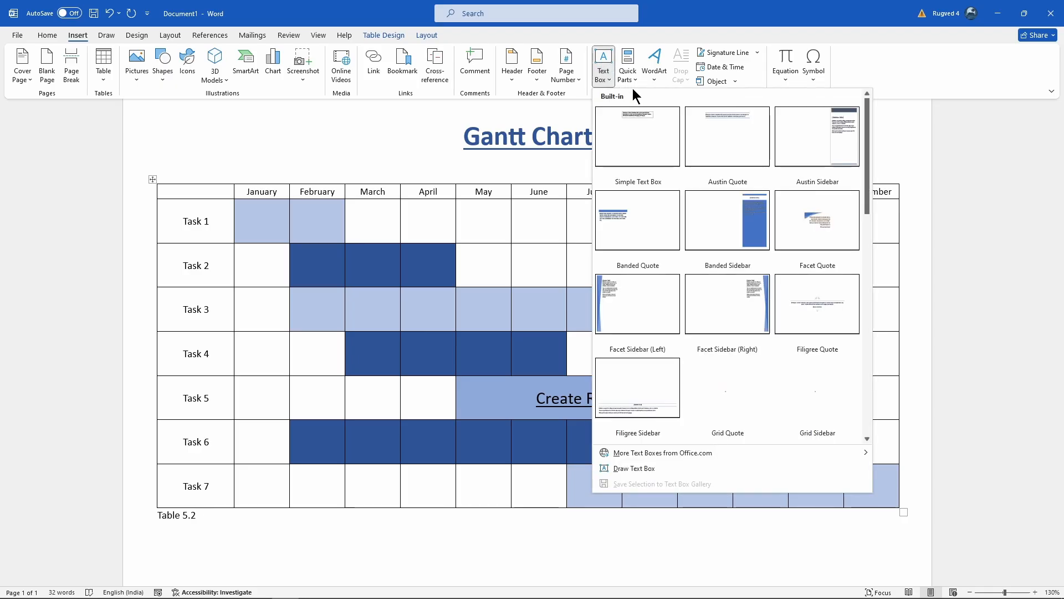
{"action": "left_click", "coordinate": [634, 469]}
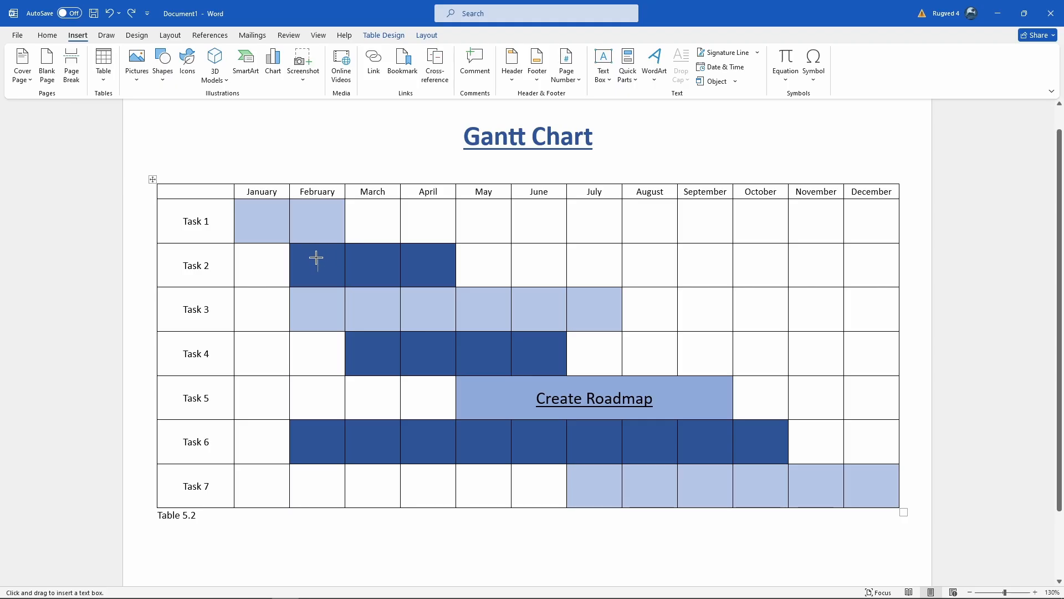
{"action": "left_click_drag", "start_coordinate": [316, 256], "coordinate": [427, 280]}
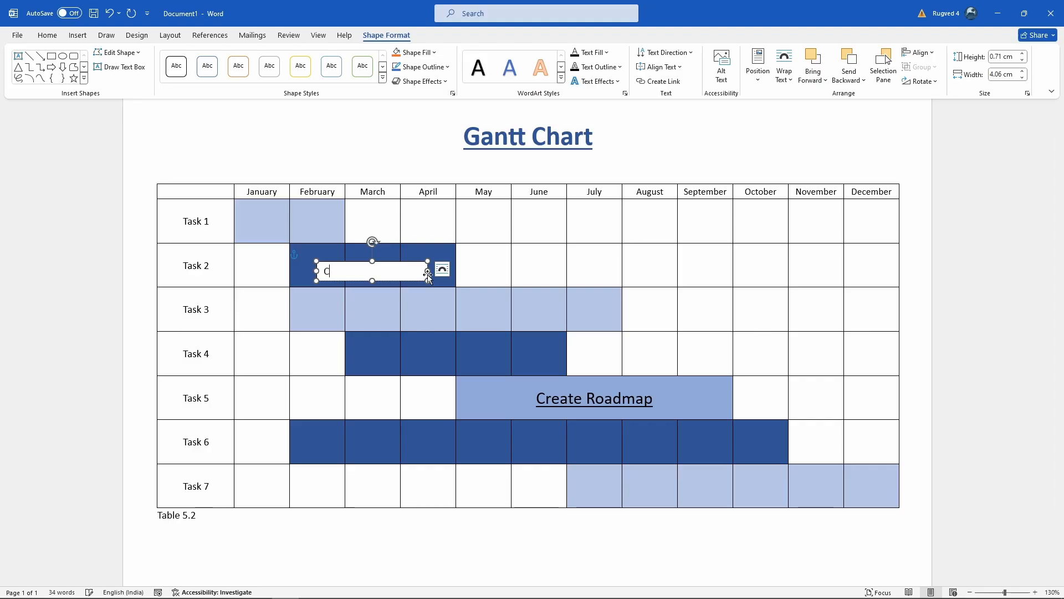
{"action": "type", "text": "Create Dashboard"}
{"action": "left_click", "coordinate": [484, 266]}
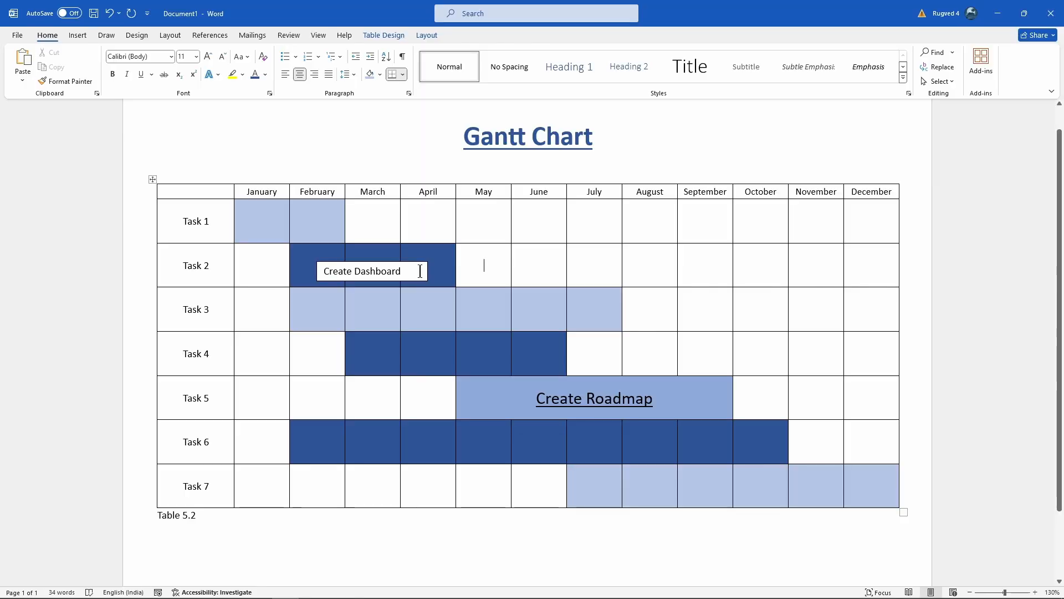
- Move the "Create Dashboard" text box to the middle of Task 2's bar and centre its text without underlining
{"action": "left_click", "coordinate": [421, 271]}
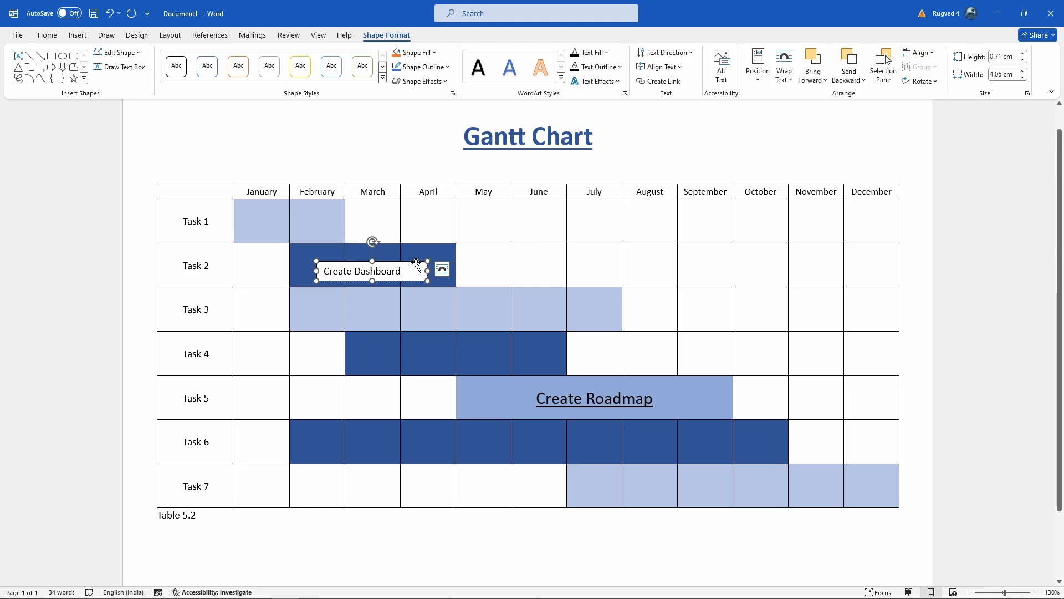
{"action": "left_click_drag", "start_coordinate": [416, 264], "coordinate": [327, 267]}
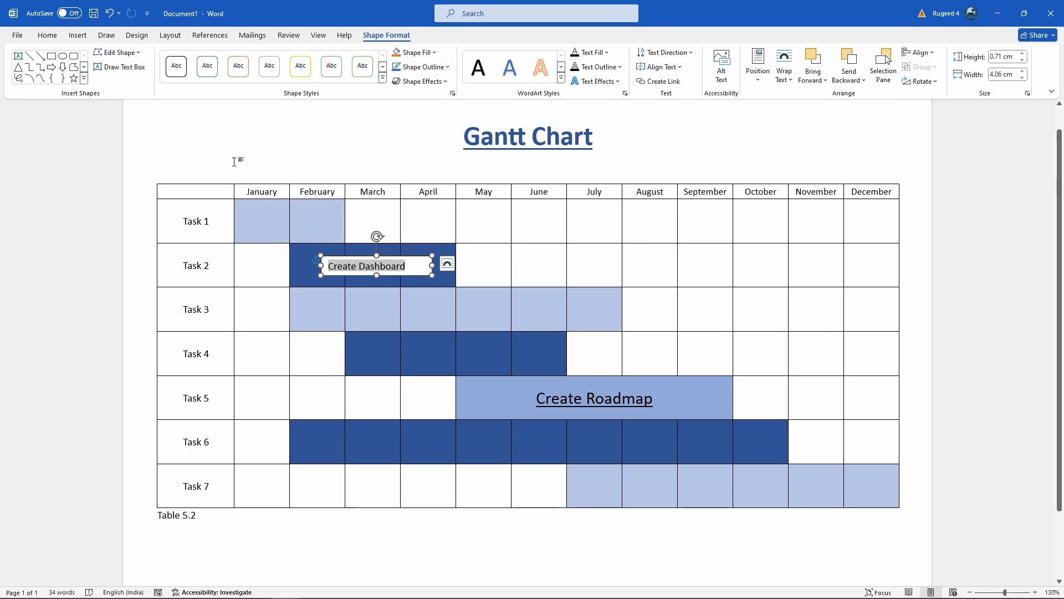
{"action": "left_click", "coordinate": [47, 36]}
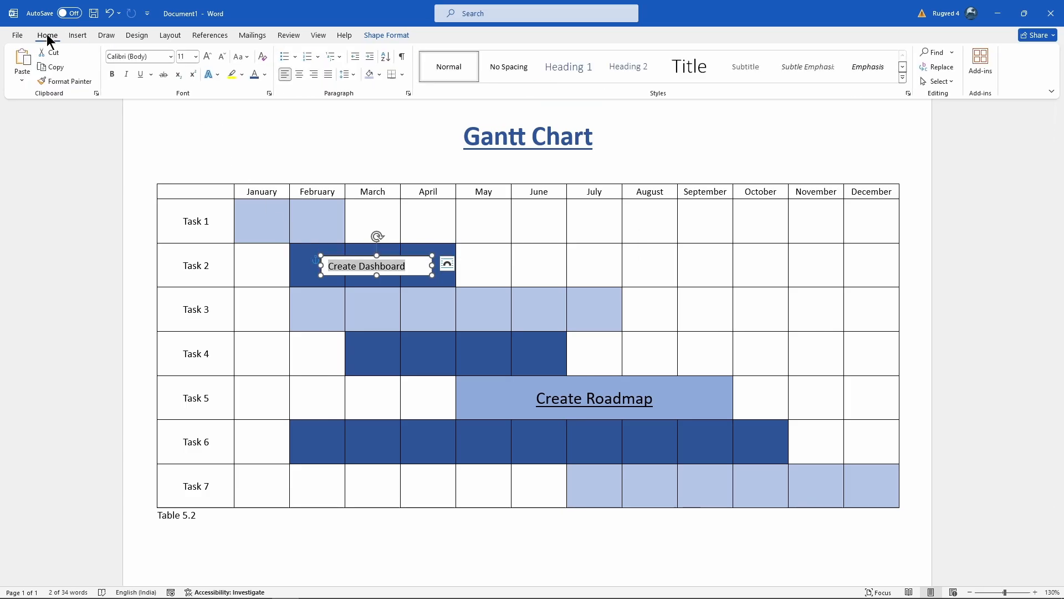
{"action": "left_click", "coordinate": [300, 76]}
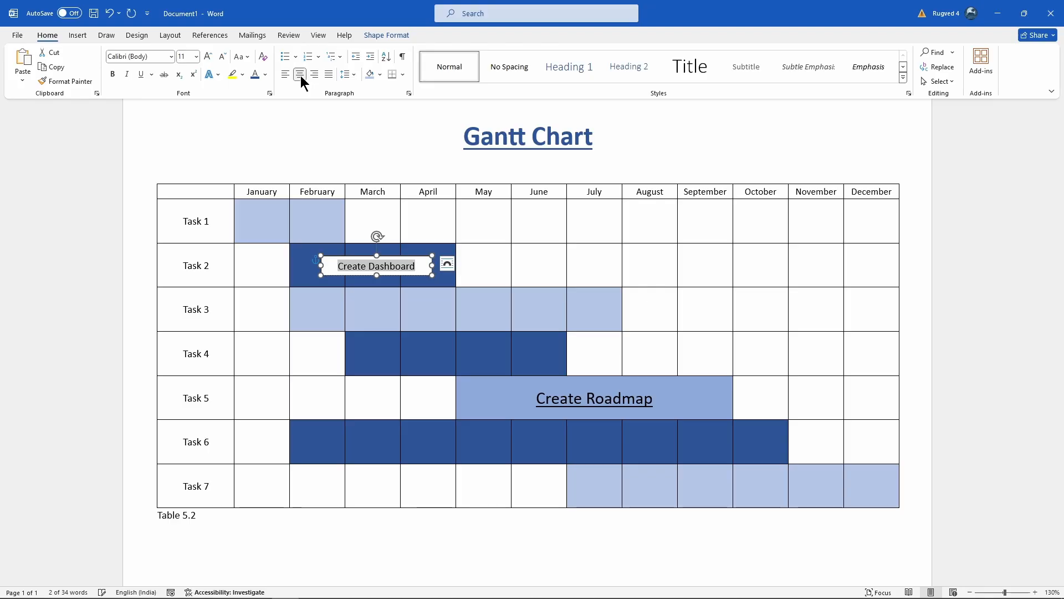
{"action": "left_click", "coordinate": [142, 74]}
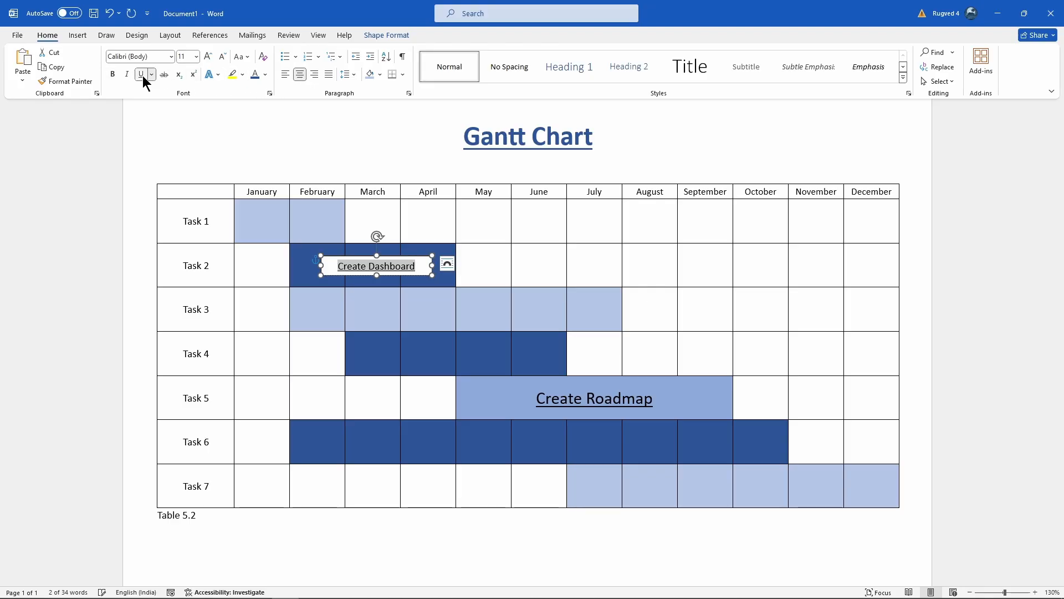
{"action": "left_click", "coordinate": [142, 76]}
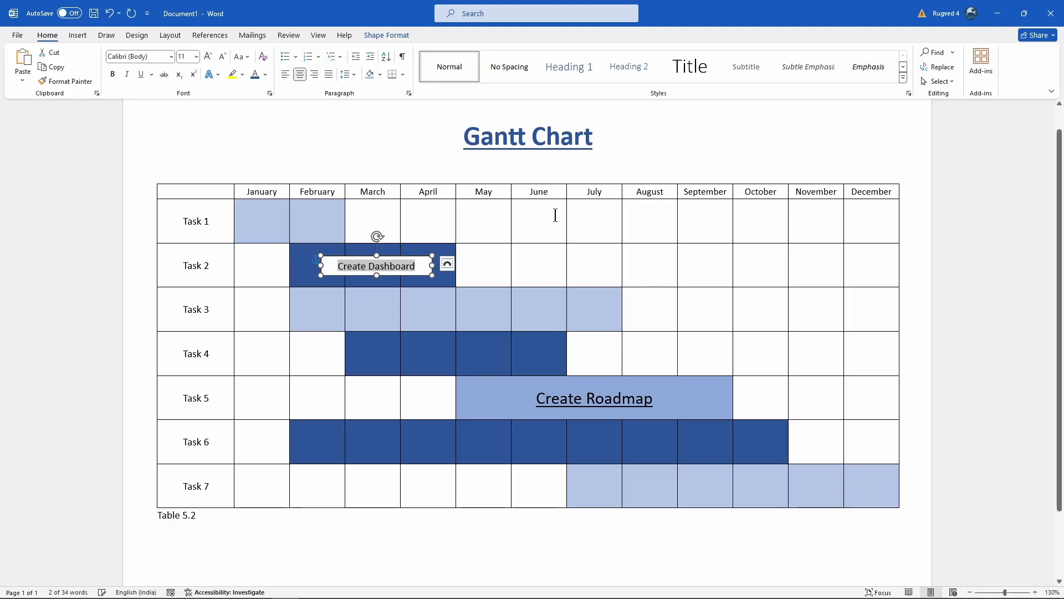
{"action": "left_click", "coordinate": [744, 404]}
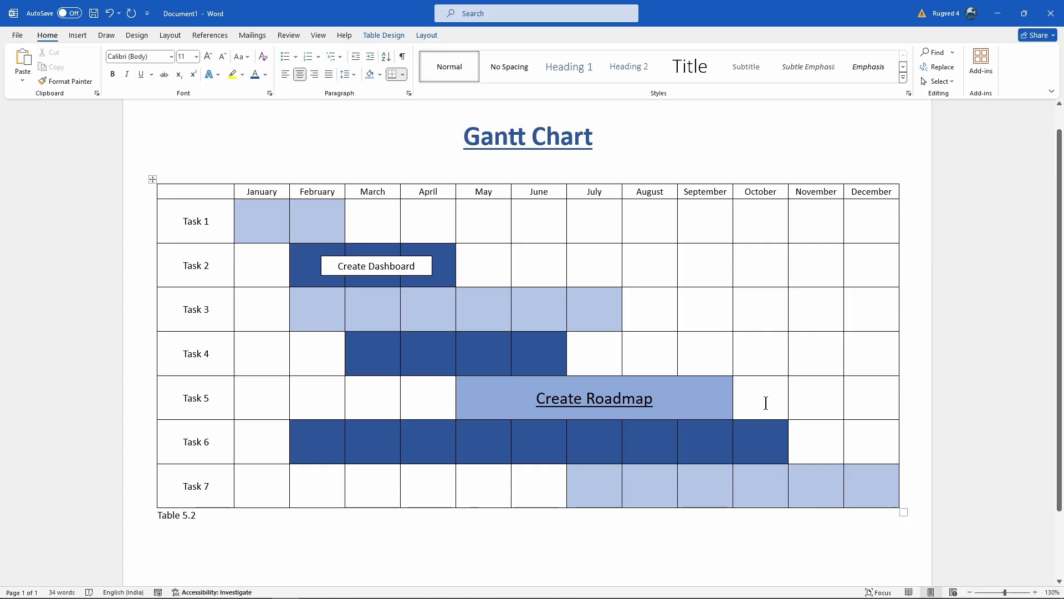
- Apply a 3 pt black outside border around the entire Gantt chart table
{"action": "left_click", "coordinate": [651, 536]}
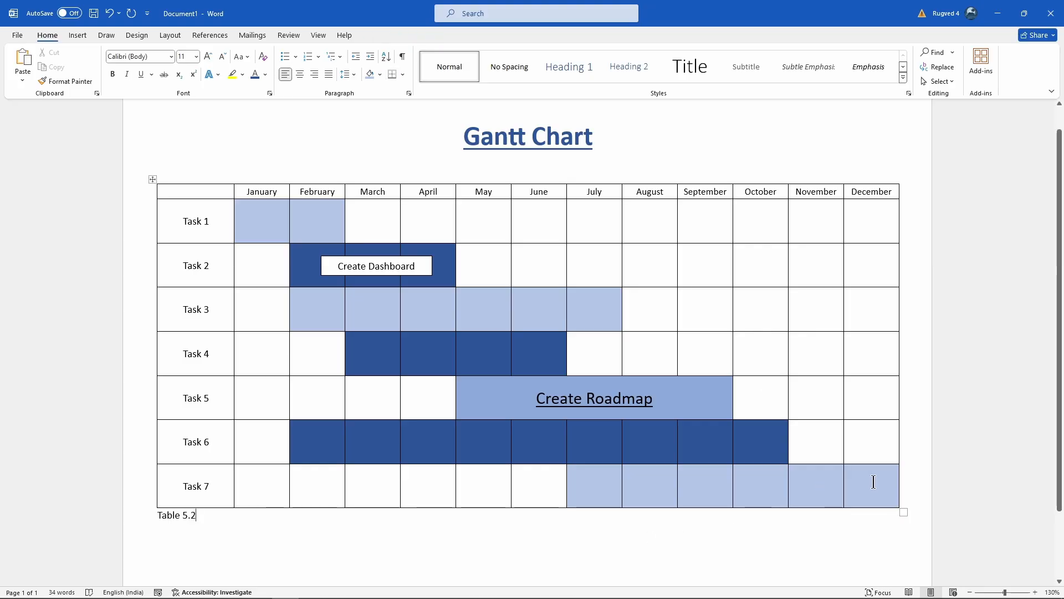
{"action": "left_click_drag", "start_coordinate": [885, 492], "coordinate": [204, 193]}
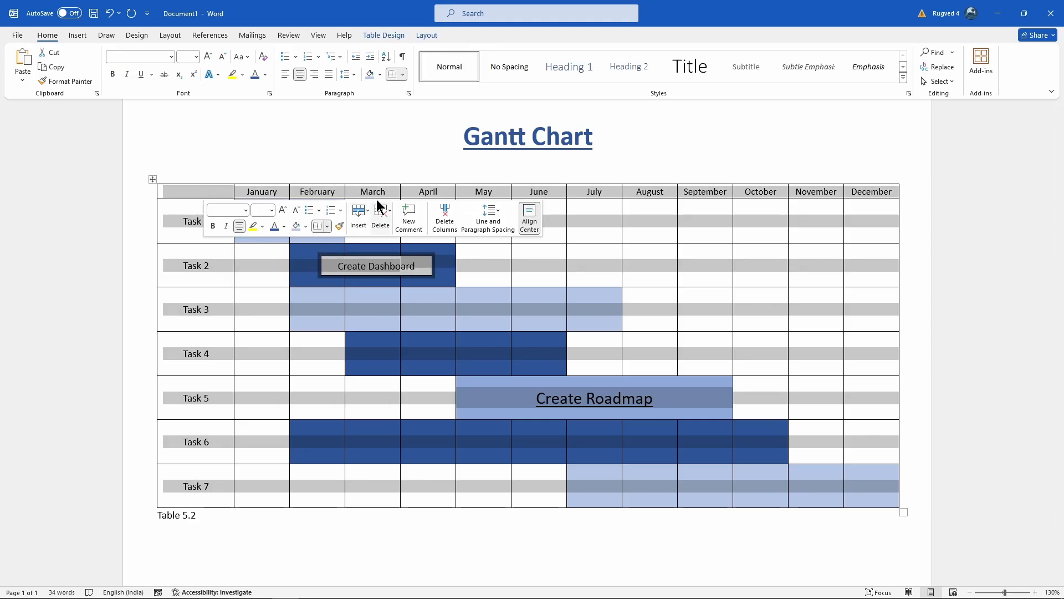
{"action": "left_click", "coordinate": [386, 36]}
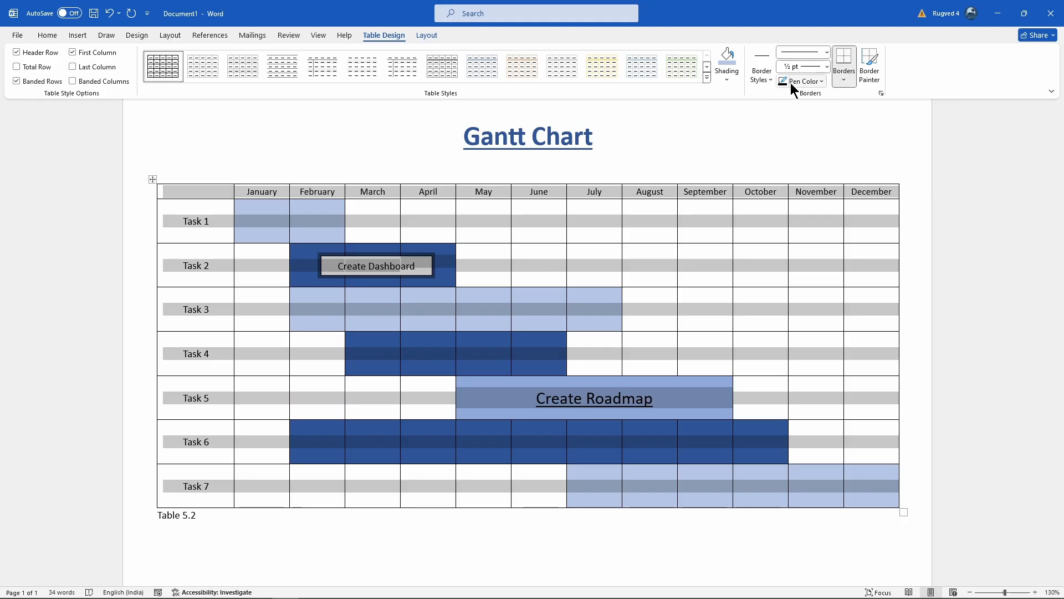
{"action": "left_click", "coordinate": [826, 67]}
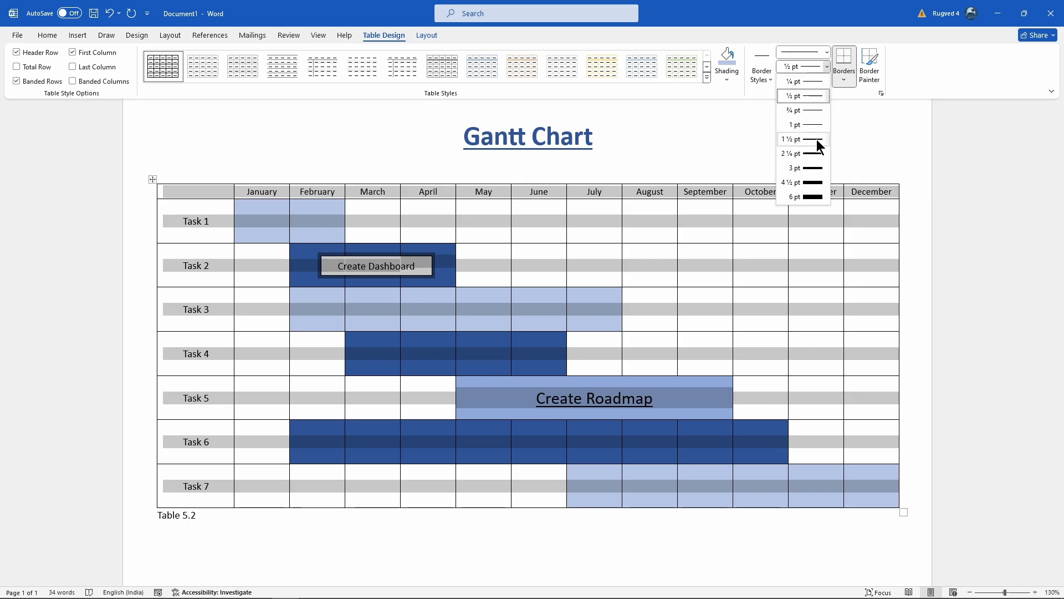
{"action": "left_click", "coordinate": [810, 168]}
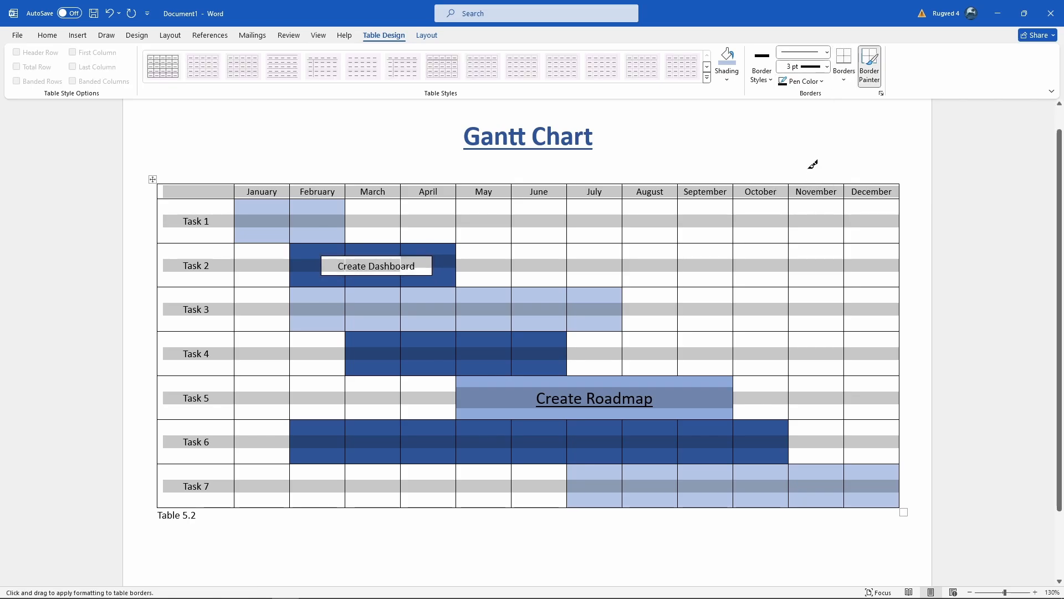
{"action": "left_click", "coordinate": [845, 79]}
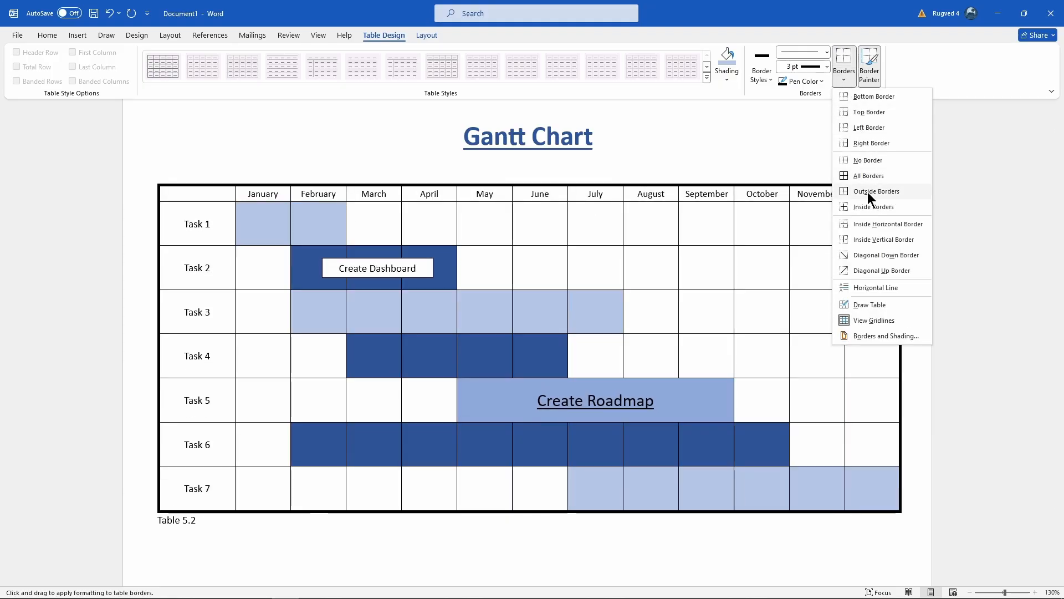
{"action": "left_click", "coordinate": [883, 191]}
{"action": "left_click", "coordinate": [835, 149]}
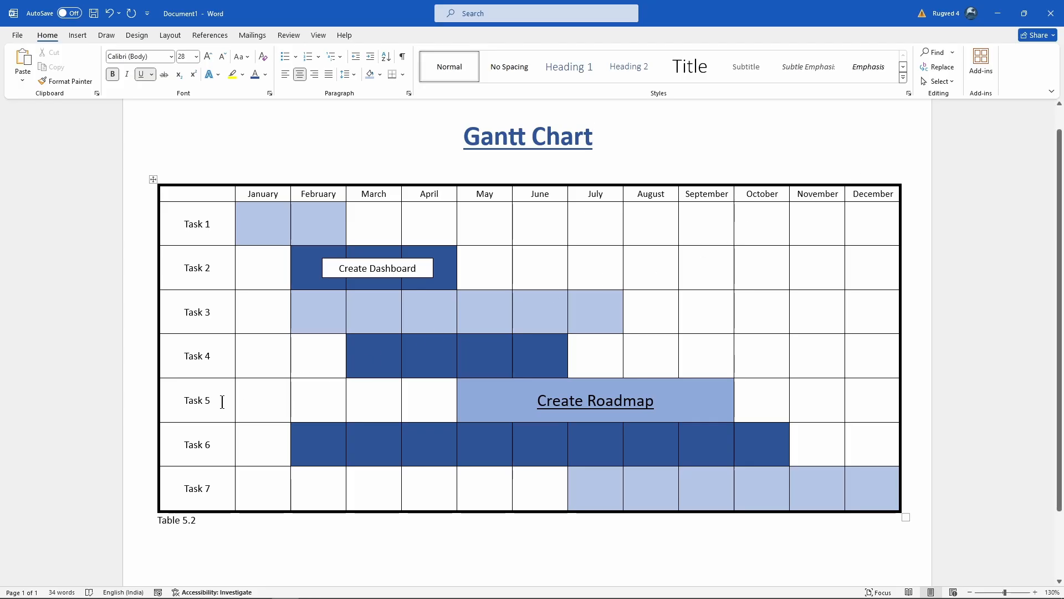
- Apply a 3 pt green outside border around the Task 5 label cell
{"action": "left_click_drag", "start_coordinate": [223, 399], "coordinate": [163, 399]}
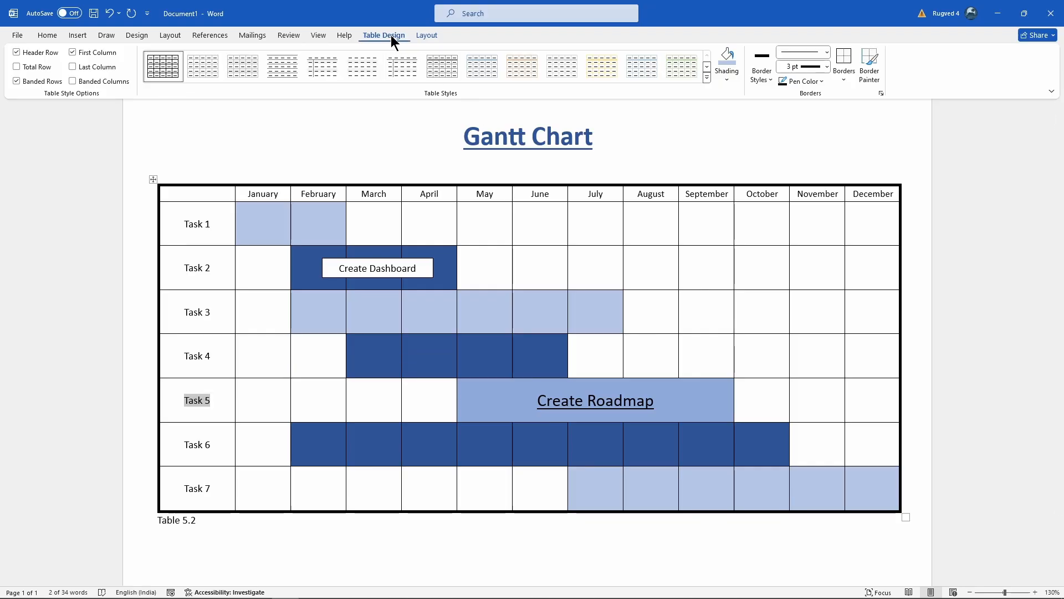
{"action": "left_click", "coordinate": [827, 67]}
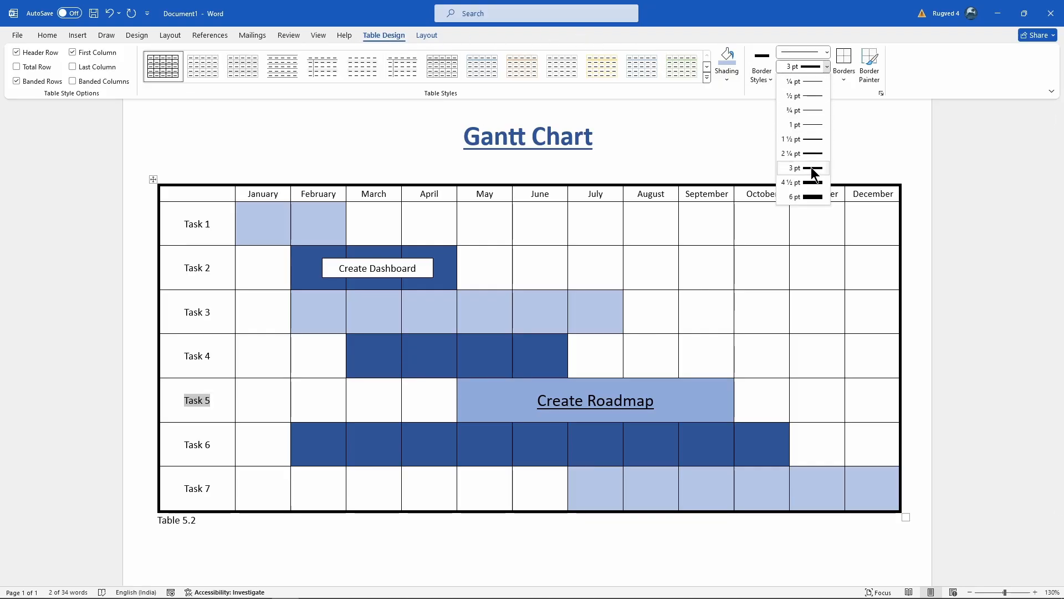
{"action": "left_click", "coordinate": [813, 168]}
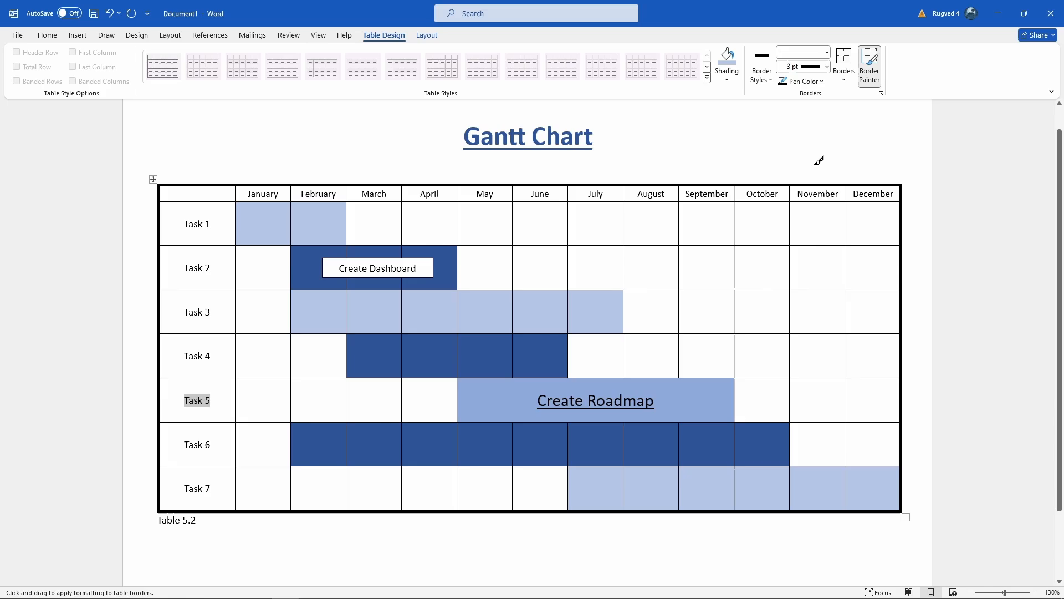
{"action": "left_click", "coordinate": [820, 80]}
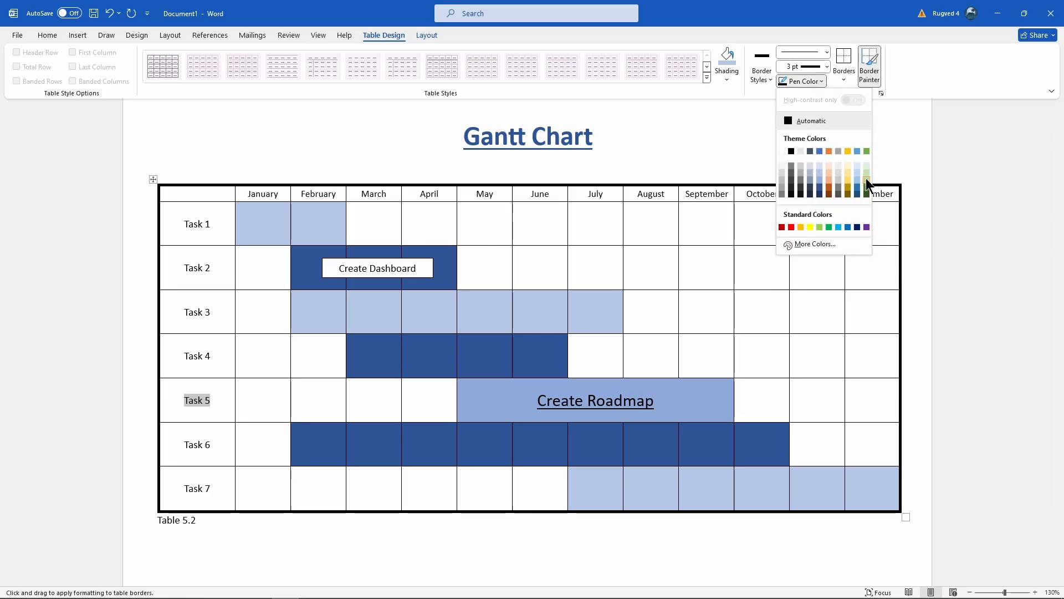
{"action": "left_click", "coordinate": [864, 150]}
{"action": "left_click", "coordinate": [843, 79]}
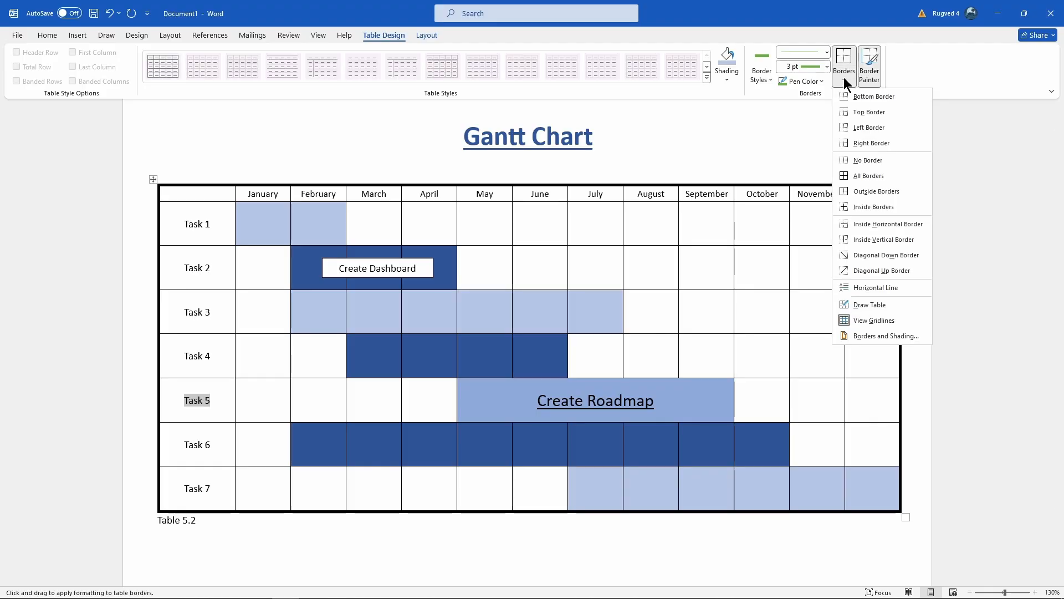
{"action": "left_click", "coordinate": [881, 190]}
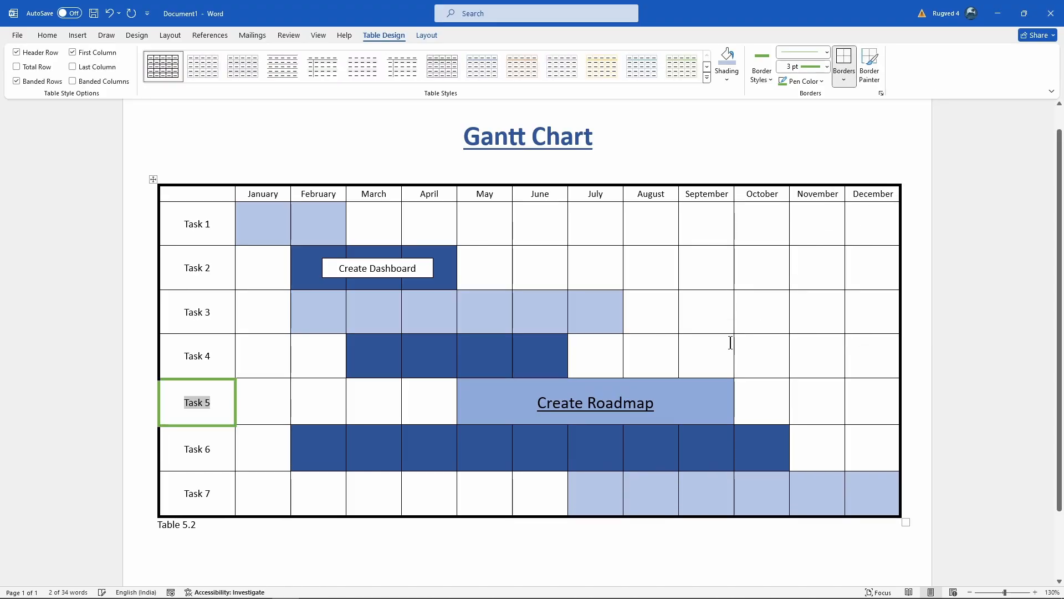
{"action": "left_click", "coordinate": [592, 486]}
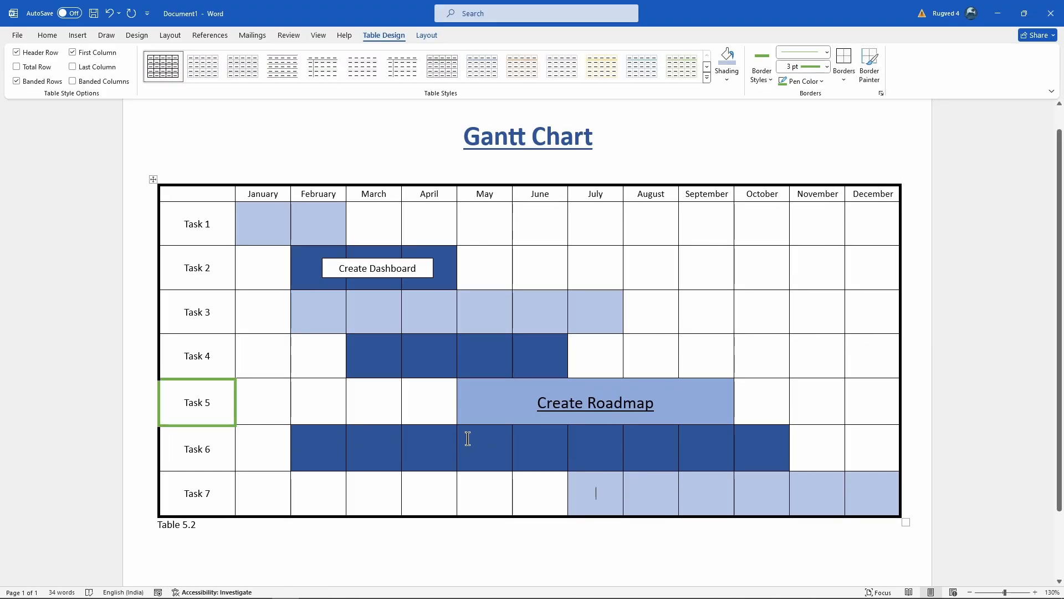
- Undo the green border around the Task 5 label cell
{"action": "key", "text": "ctrl+z"}
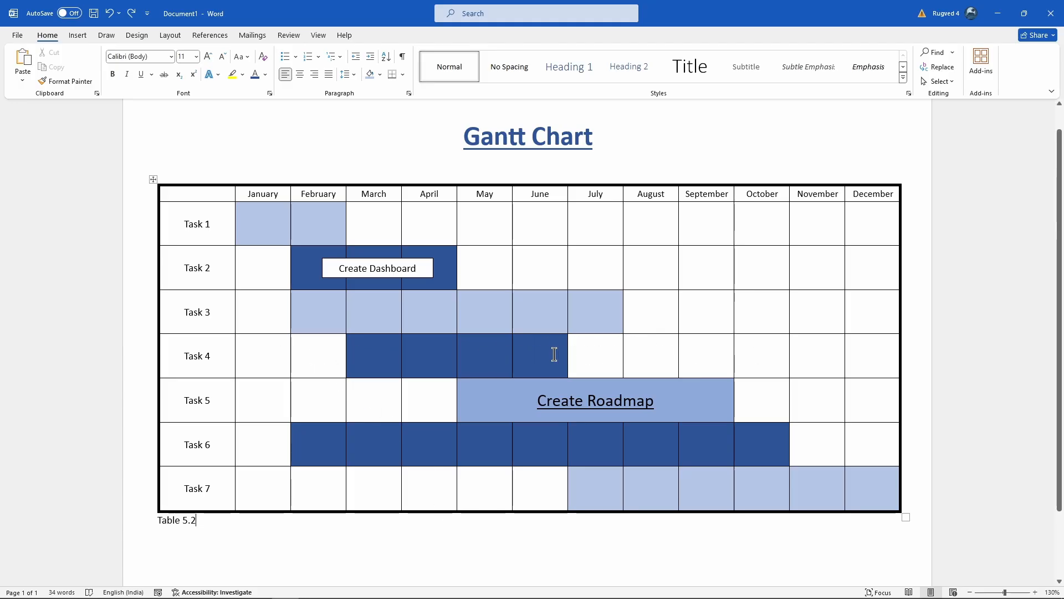
- Insert a new row directly above the Task 4 row in the Gantt chart table
{"action": "left_click", "coordinate": [705, 354]}
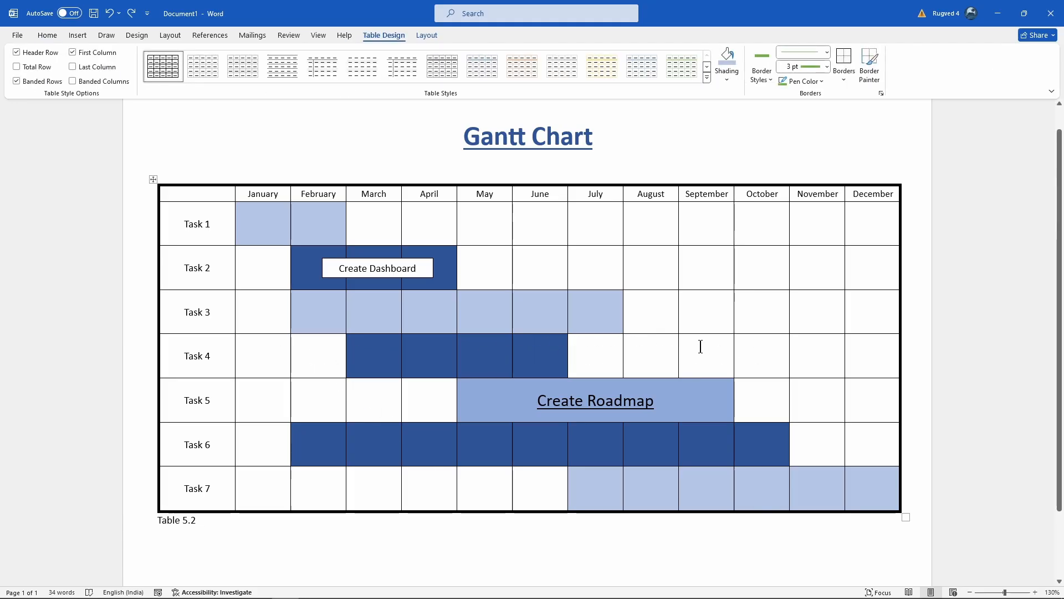
{"action": "left_click", "coordinate": [425, 36]}
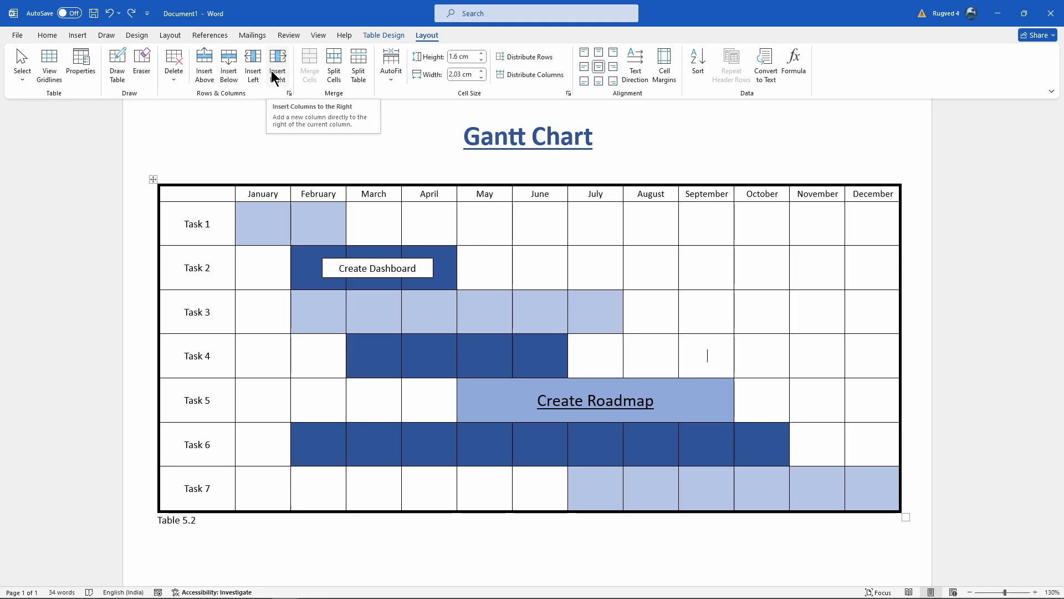
{"action": "left_click", "coordinate": [206, 75]}
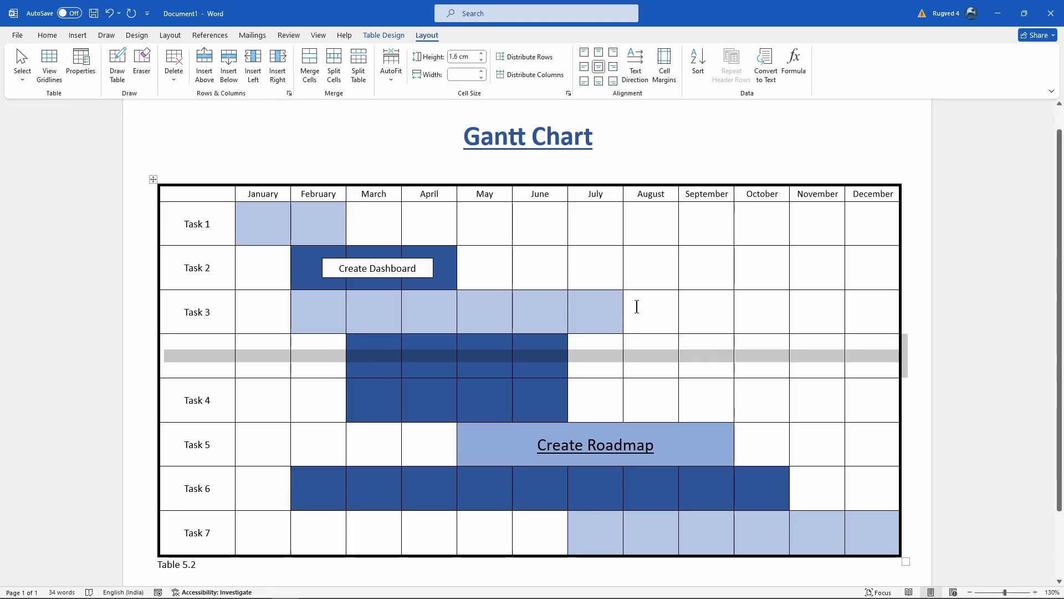
{"action": "left_click", "coordinate": [625, 363]}
{"action": "left_click", "coordinate": [596, 365]}
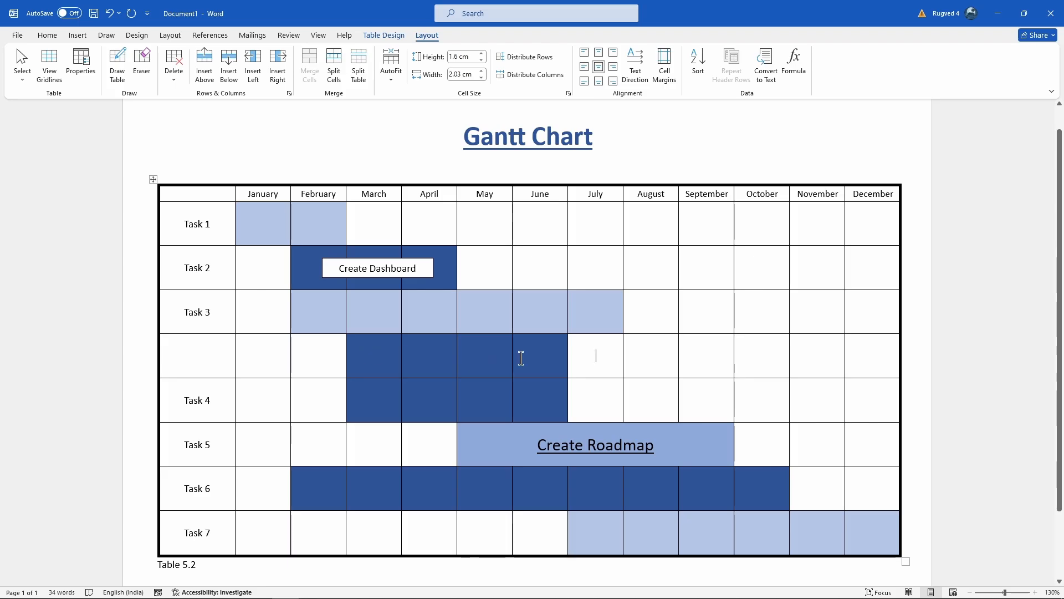
- Remove the shading from the new row's March to June cells and enter "rter" in its label cell
{"action": "left_click_drag", "start_coordinate": [561, 359], "coordinate": [415, 357]}
{"action": "left_click", "coordinate": [395, 37]}
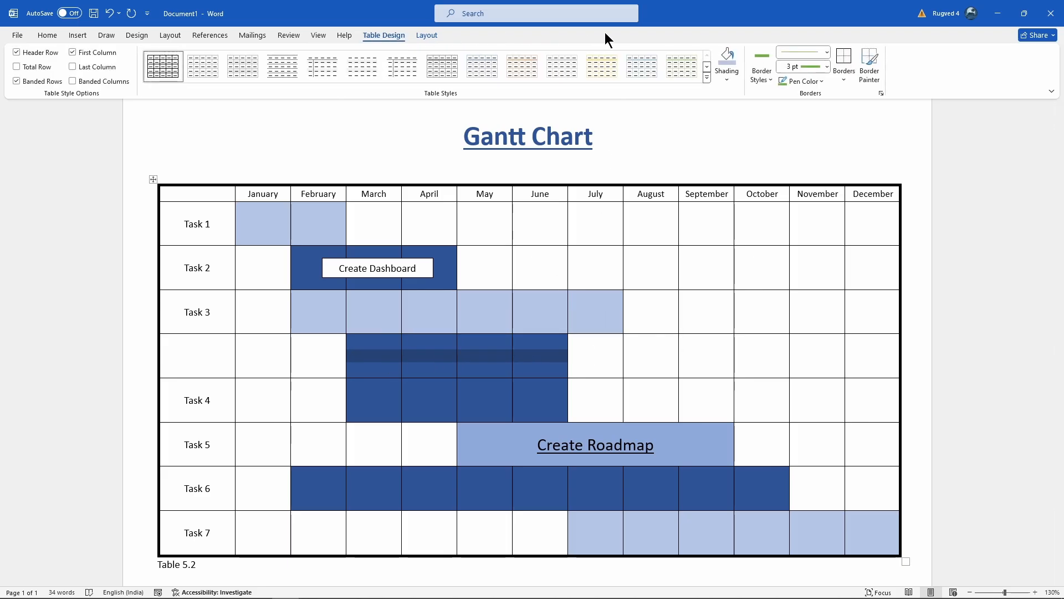
{"action": "left_click", "coordinate": [729, 81]}
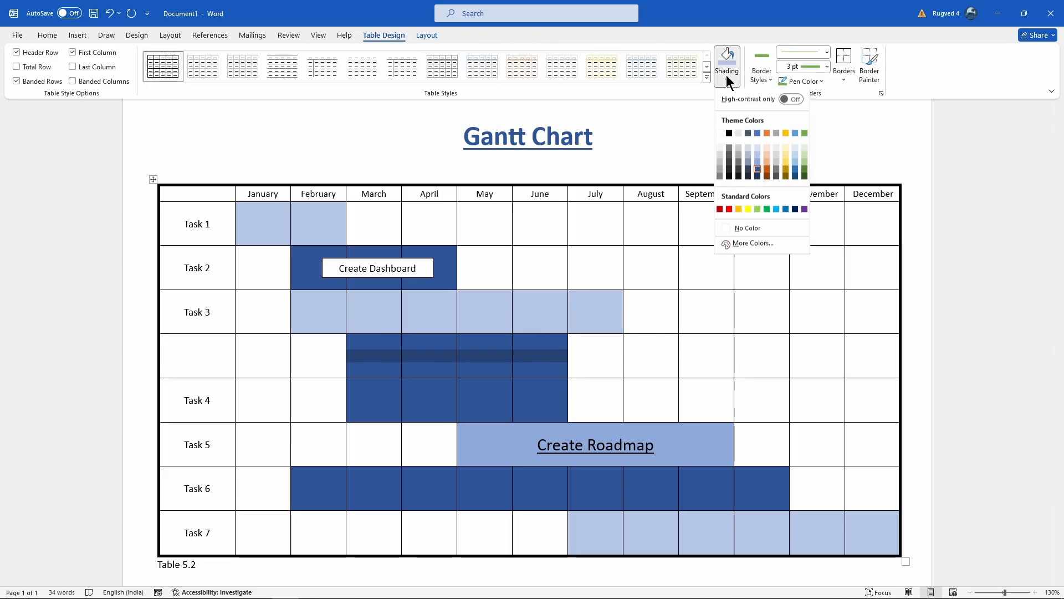
{"action": "left_click", "coordinate": [751, 229]}
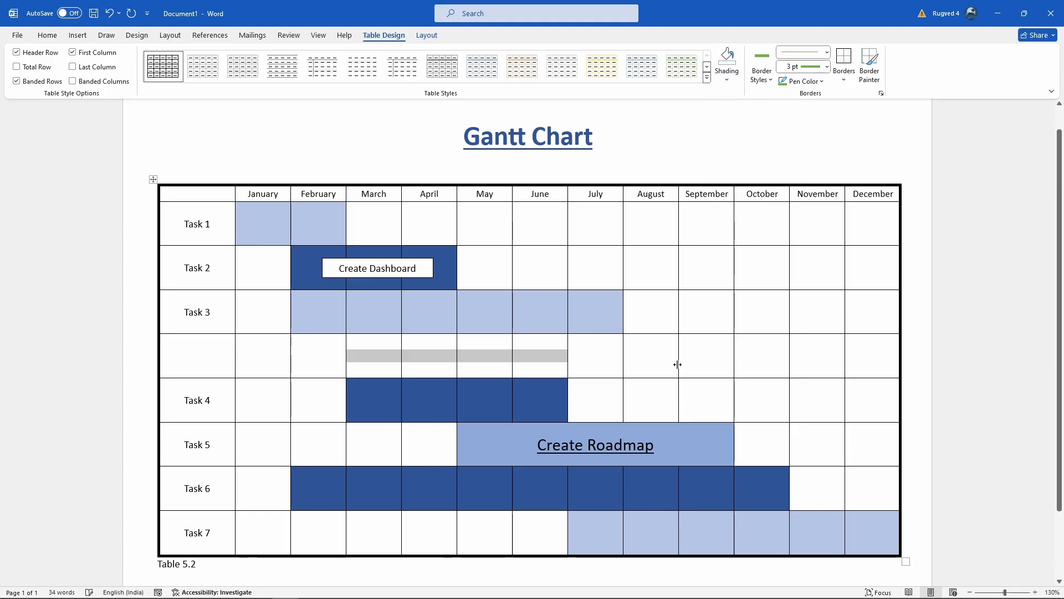
{"action": "left_click", "coordinate": [526, 359]}
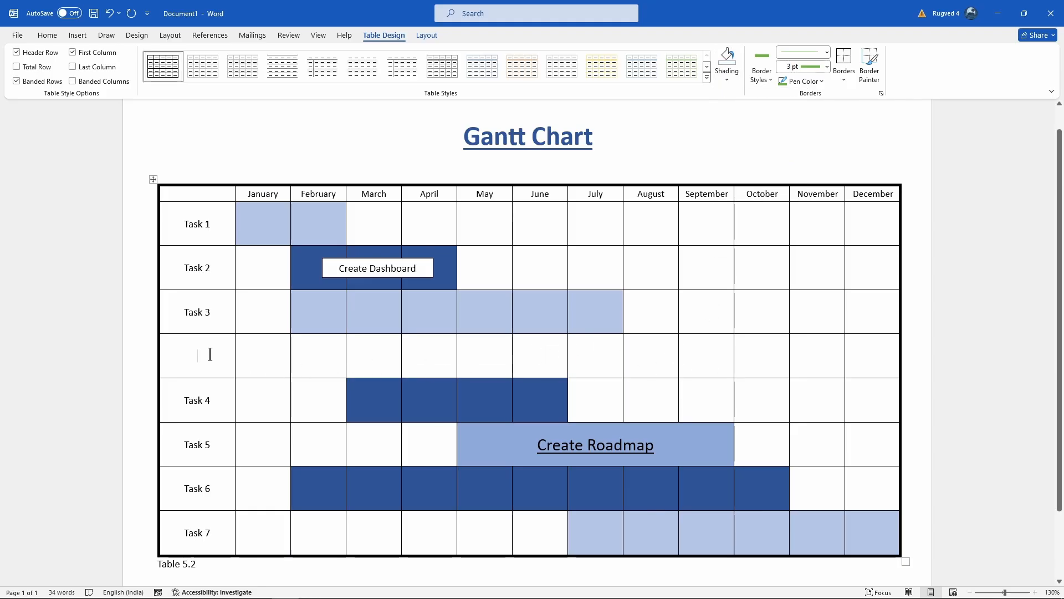
{"action": "type", "text": "rter"}
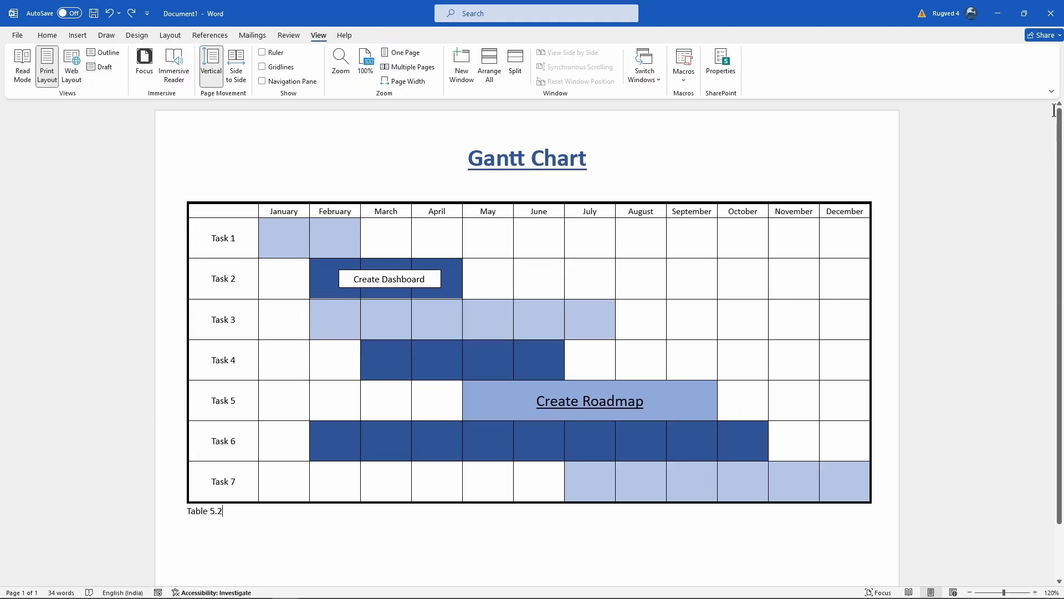
- Switch the ribbon display to full-screen mode so only the Gantt chart page is shown
{"action": "left_click", "coordinate": [1051, 91]}
{"action": "left_click", "coordinate": [1020, 117]}
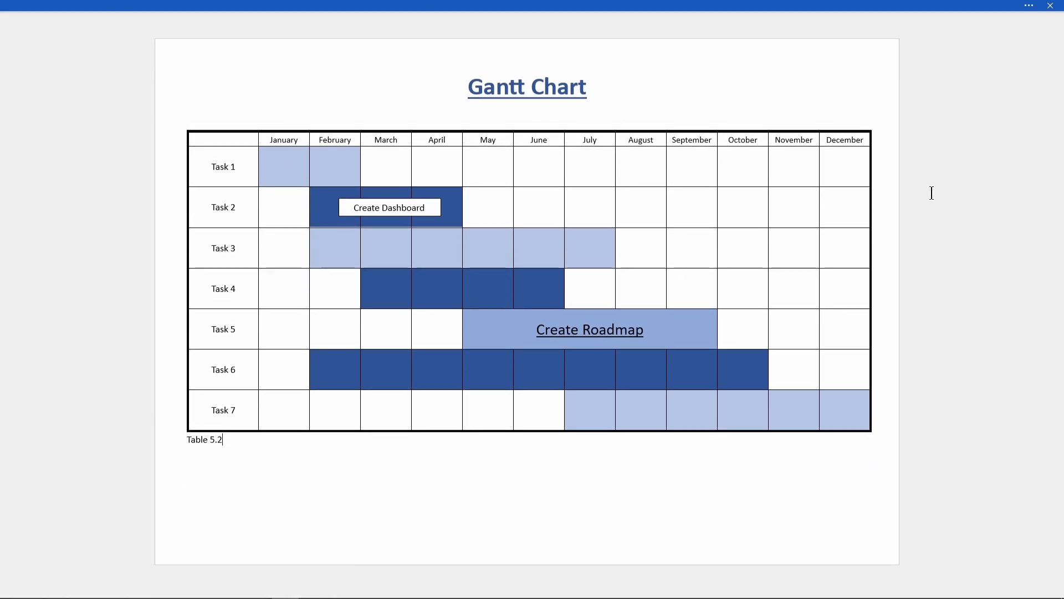